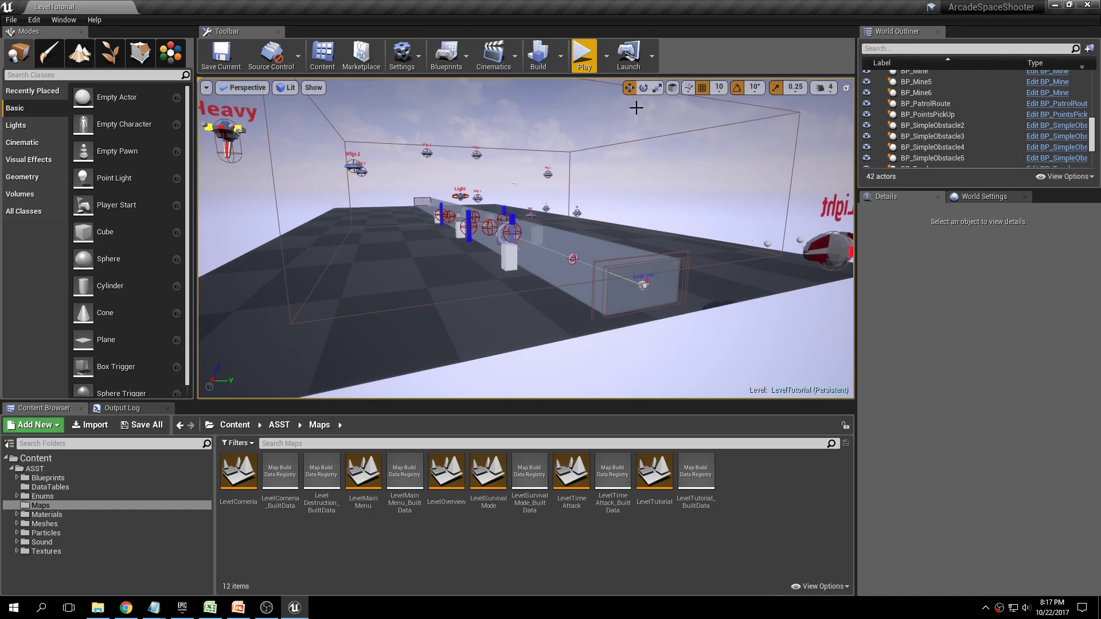
# Inspect the Heavy bandit enemy and both Light Venom enemies placed in the level.
pyautogui.moveTo(448, 171); pyautogui.dragTo(398, 164, button='right')
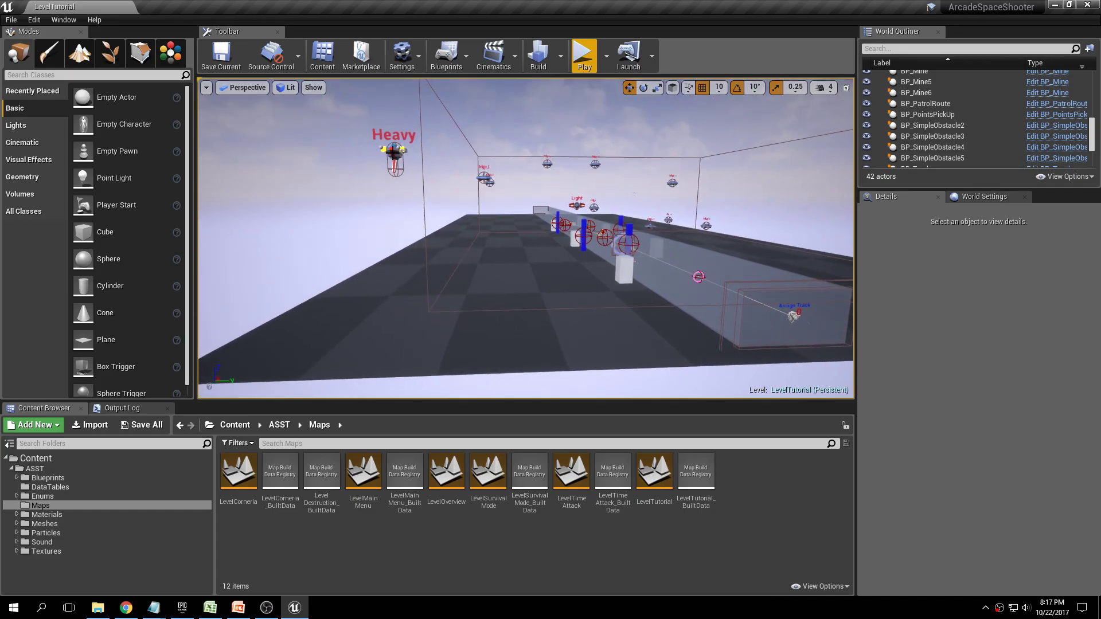
pyautogui.click(393, 154)
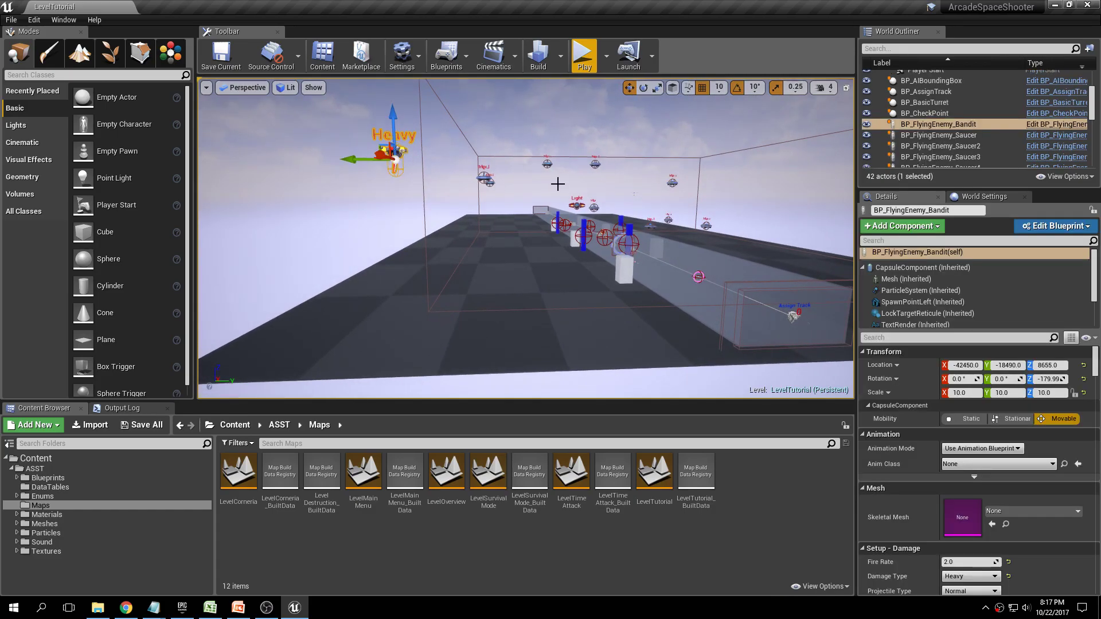
pyautogui.moveTo(563, 183); pyautogui.dragTo(613, 180)
pyautogui.moveTo(512, 184); pyautogui.dragTo(524, 190, button='right')
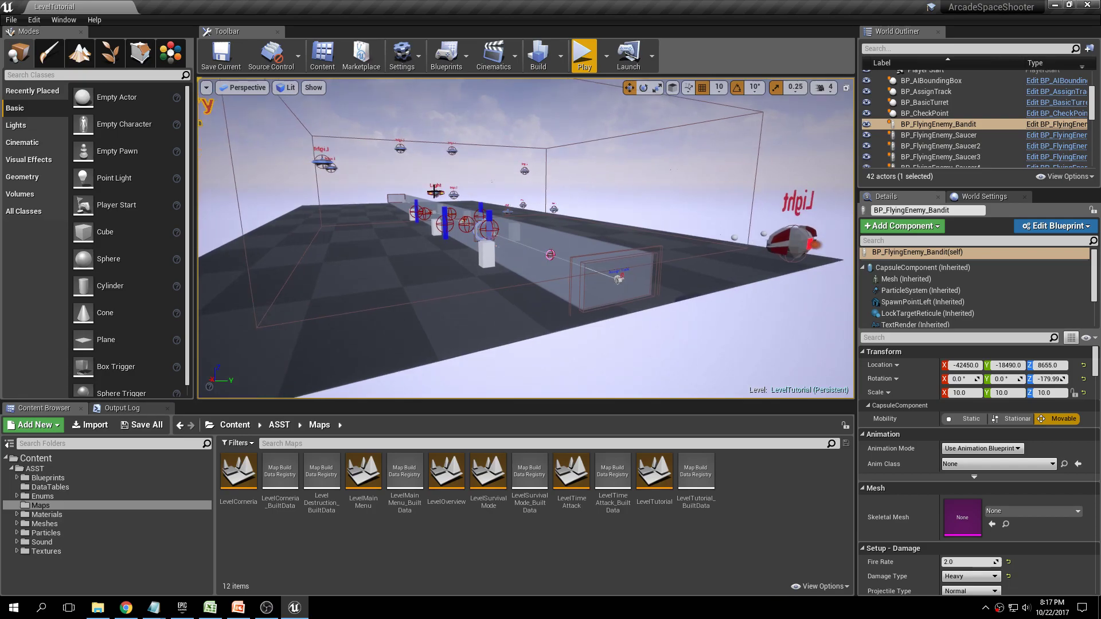
pyautogui.click(803, 239)
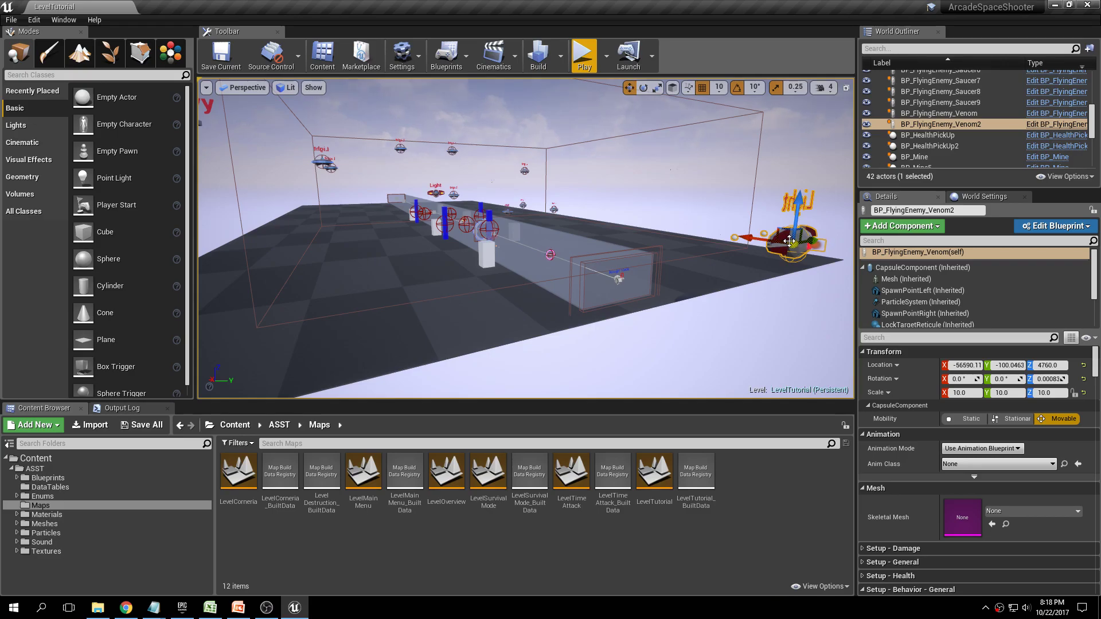
pyautogui.click(431, 193)
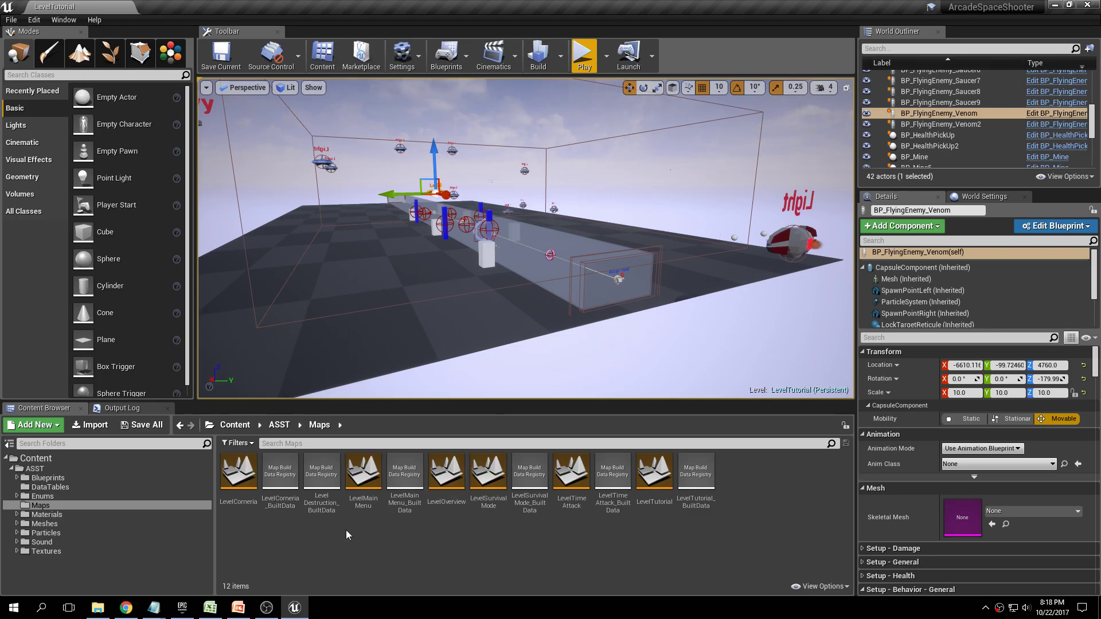
# Switch to the PowerPoint presentation and highlight the "Add Phase Message to level" bullet on the slide.
pyautogui.click(238, 608)
pyautogui.click(434, 184)
pyautogui.moveTo(536, 183); pyautogui.dragTo(262, 178)
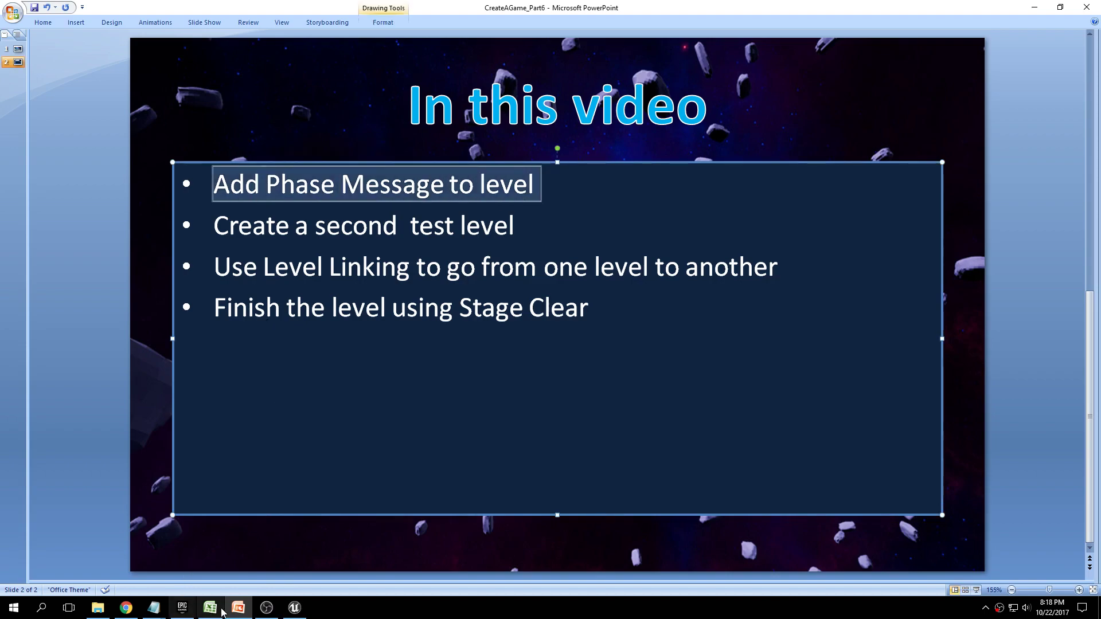
# Switch back to Unreal Editor and place a BP_ShowWidgetPhase actor from Blueprints/Actors/UMG near the start of the track.
pyautogui.click(294, 607)
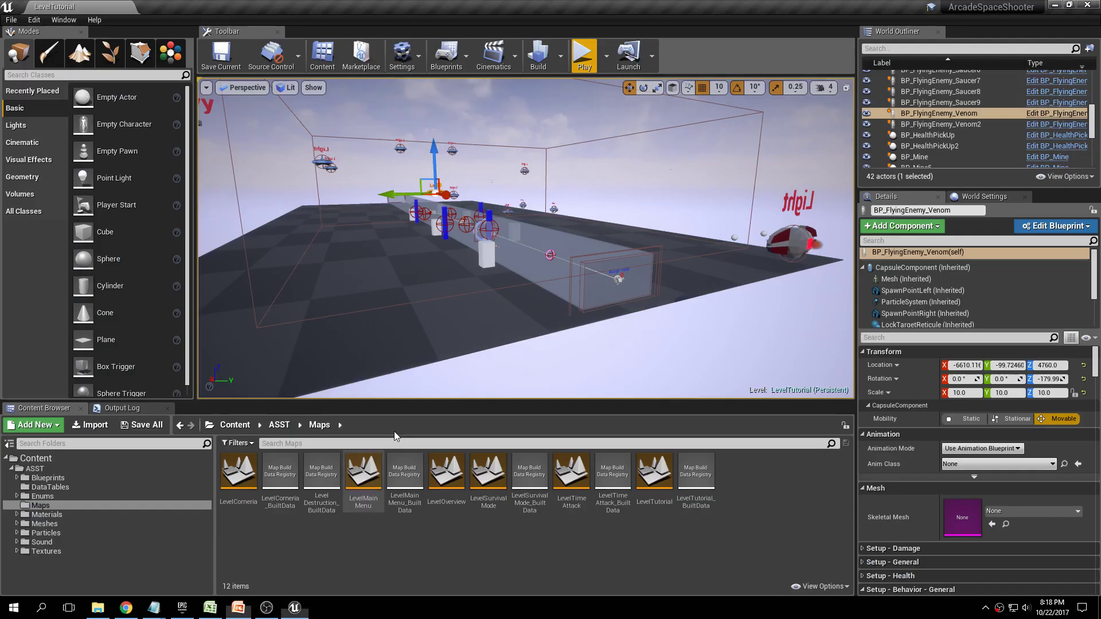
pyautogui.click(57, 478)
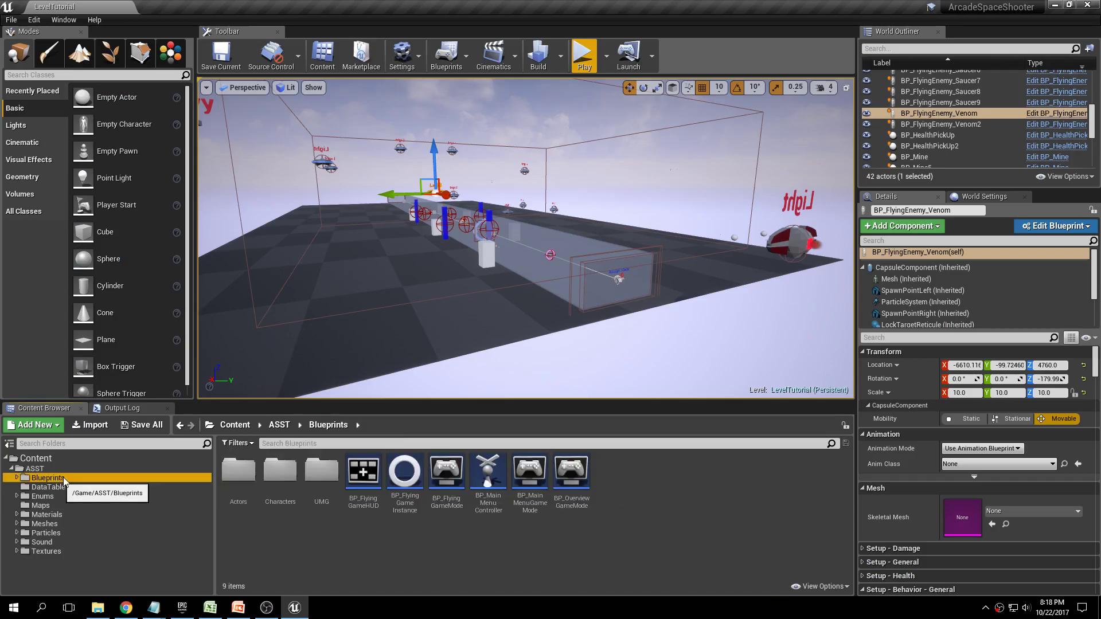
pyautogui.doubleClick(234, 472)
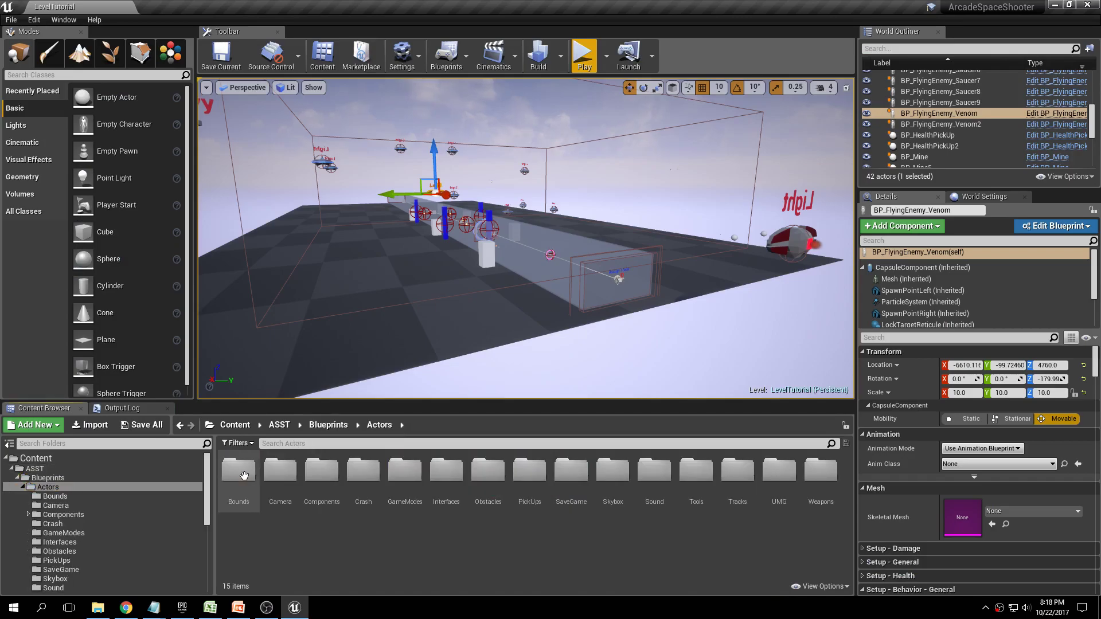
pyautogui.doubleClick(780, 475)
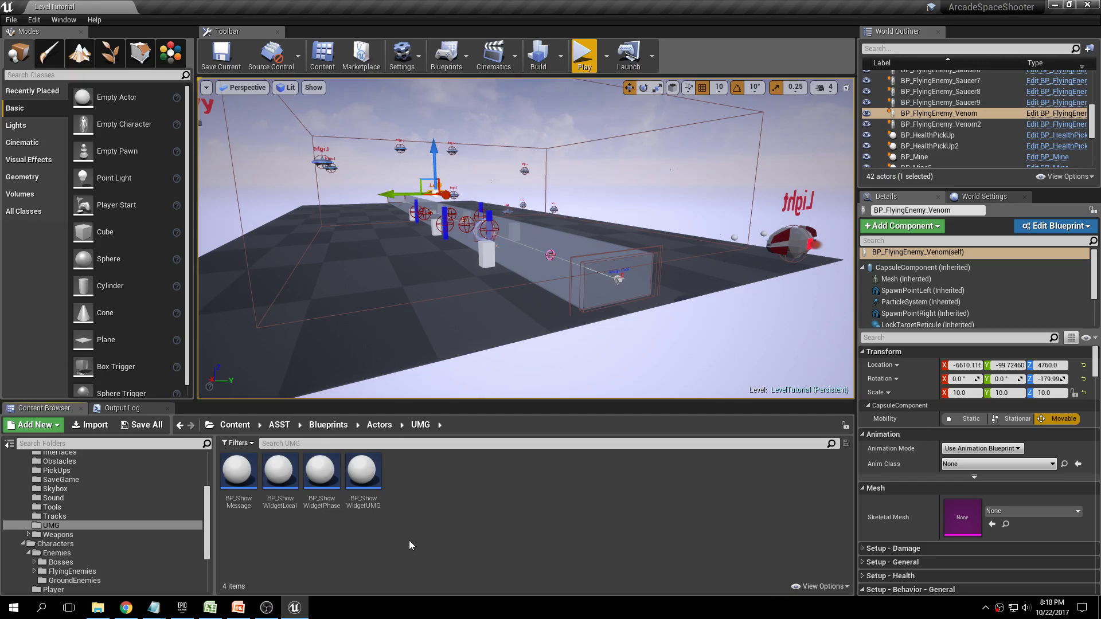
pyautogui.click(318, 473)
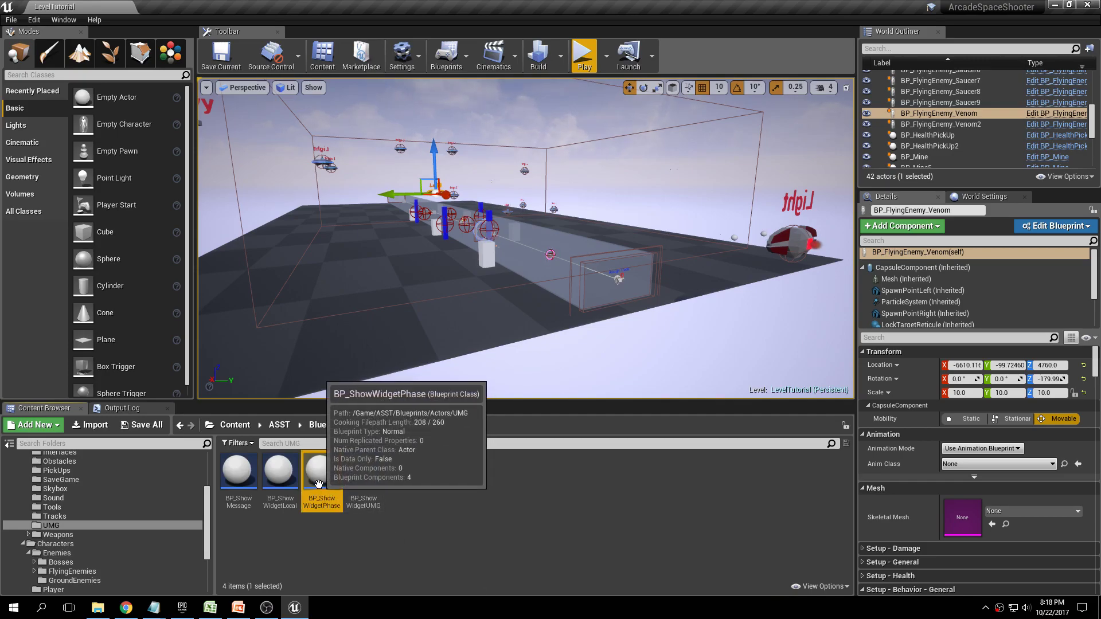
pyautogui.moveTo(559, 273); pyautogui.dragTo(560, 273)
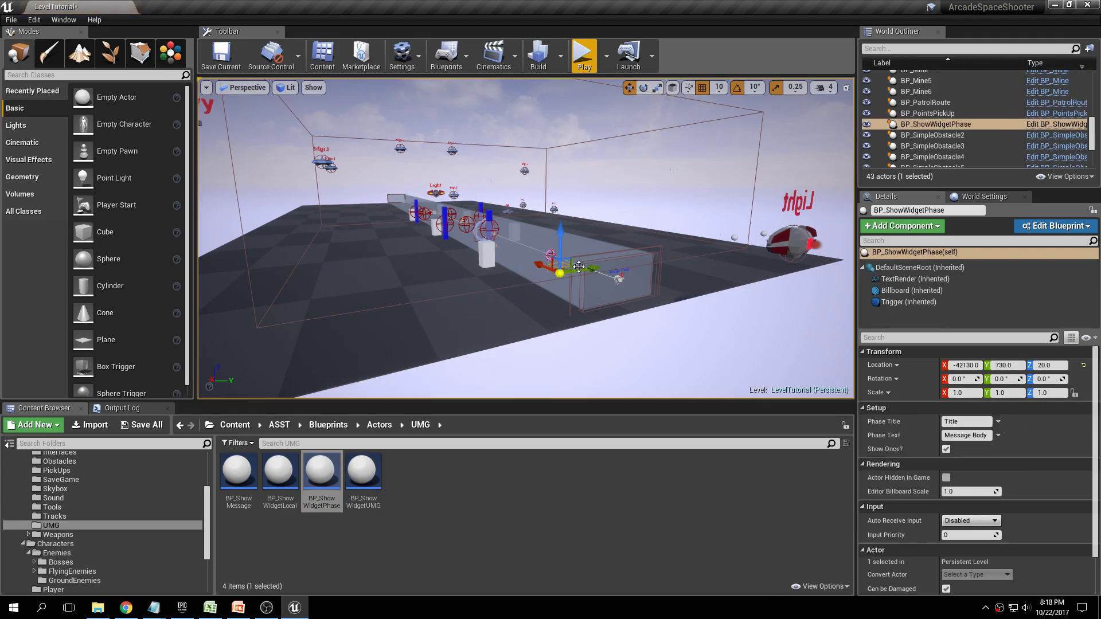
# Raise the phase message actor to Z 1210 and scale it to 6.25 in Y and 3.0 in Z.
pyautogui.press('f')
pyautogui.moveTo(525, 221); pyautogui.dragTo(526, 173)
pyautogui.press('r')
pyautogui.moveTo(551, 212); pyautogui.dragTo(588, 200)
pyautogui.moveTo(526, 172); pyautogui.dragTo(527, 156)
# Rotate the phase message actor about 180° around the Z axis so its title faces the approaching player.
pyautogui.press('e')
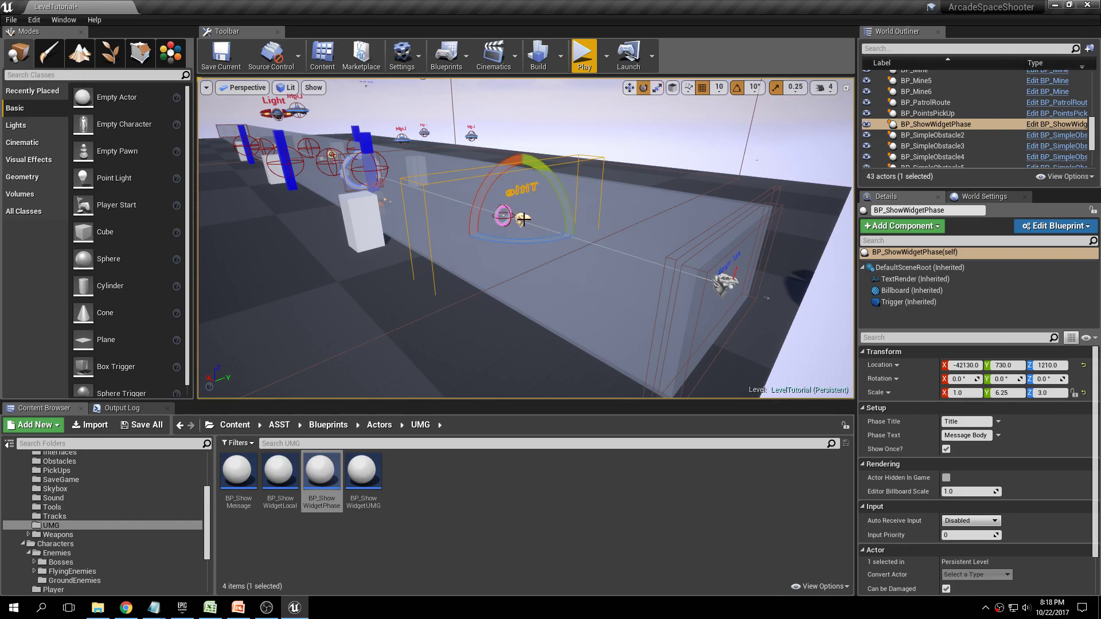
pyautogui.moveTo(486, 245); pyautogui.dragTo(579, 237)
pyautogui.press('w')
pyautogui.press('d')
pyautogui.moveTo(486, 238); pyautogui.dragTo(393, 237, button='right')
# Move the phase message actor to X -43450 and stretch its X scale to 7.25.
pyautogui.moveTo(523, 248); pyautogui.dragTo(565, 250)
pyautogui.press('r')
pyautogui.press('w')
pyautogui.press('r')
pyautogui.press('w')
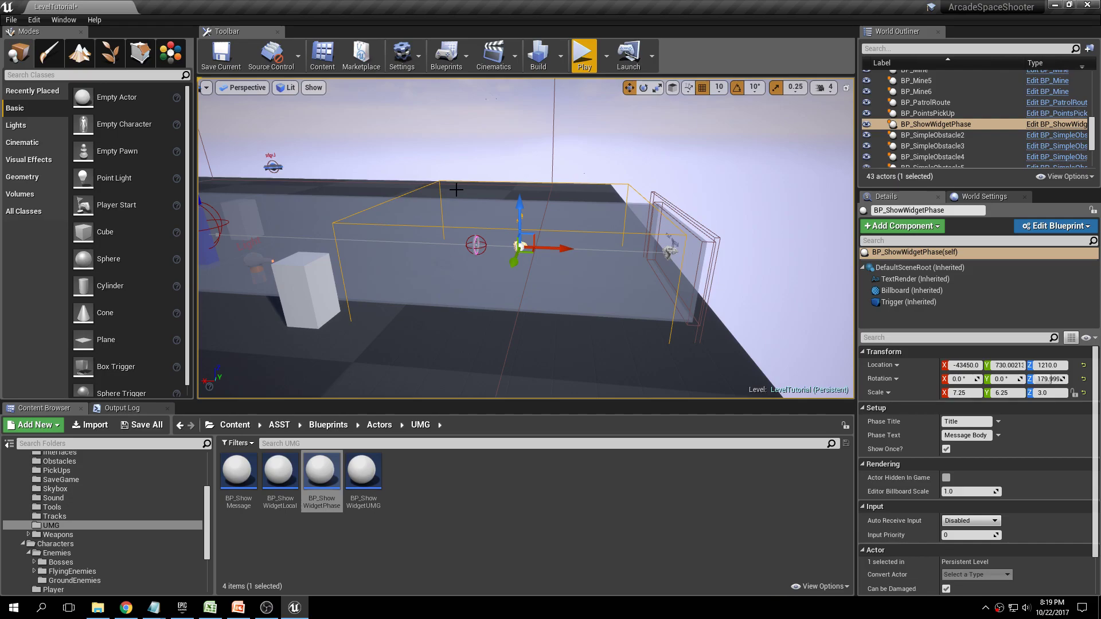
# Shift the phase message actor to X -43180 and increase its X scale to 7.75.
pyautogui.moveTo(683, 267); pyautogui.dragTo(686, 270, button='right')
pyautogui.press('a')
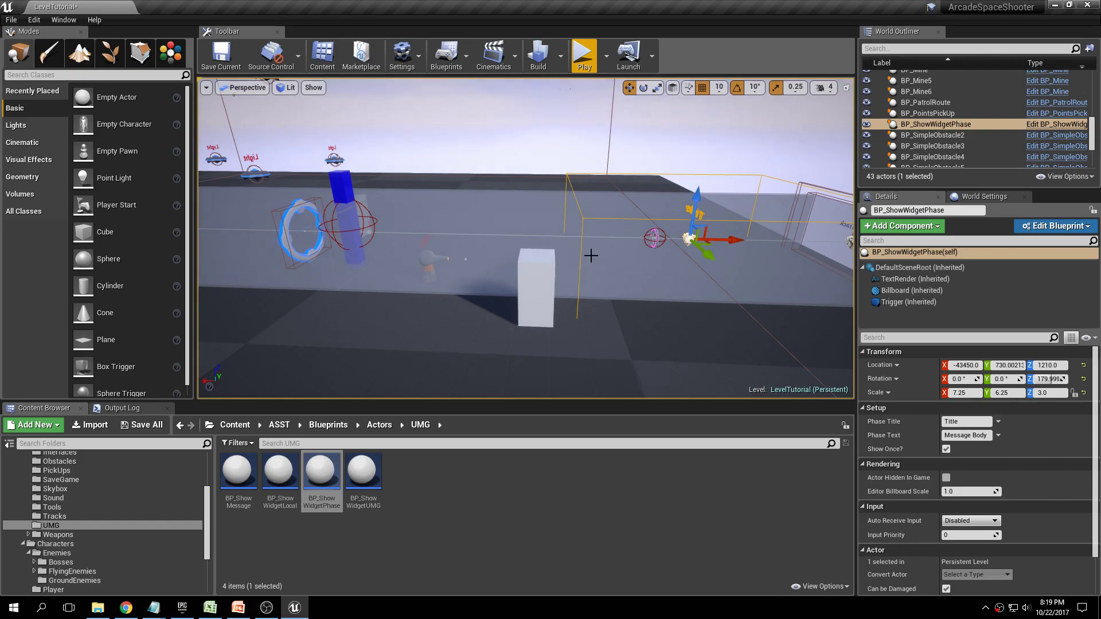
pyautogui.press('d')
pyautogui.moveTo(704, 237); pyautogui.dragTo(707, 241, button='right')
pyautogui.moveTo(698, 231); pyautogui.dragTo(695, 233)
pyautogui.press('r')
pyautogui.press('w')
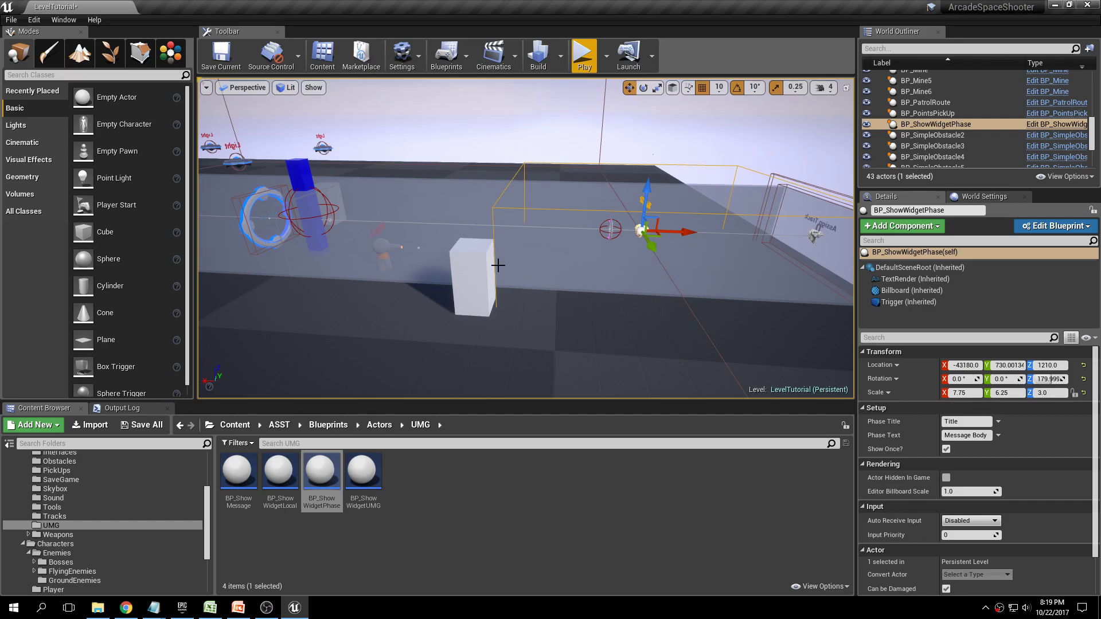
# Center the phase message actor on the track by moving it sideways to about Y -150.
pyautogui.moveTo(620, 182); pyautogui.dragTo(442, 167, button='right')
pyautogui.press('d')
pyautogui.press('w')
pyautogui.press('e')
pyautogui.moveTo(473, 289); pyautogui.dragTo(427, 290)
pyautogui.moveTo(427, 290); pyautogui.dragTo(426, 294, button='right')
pyautogui.press('s')
pyautogui.press('w')
pyautogui.press('q')
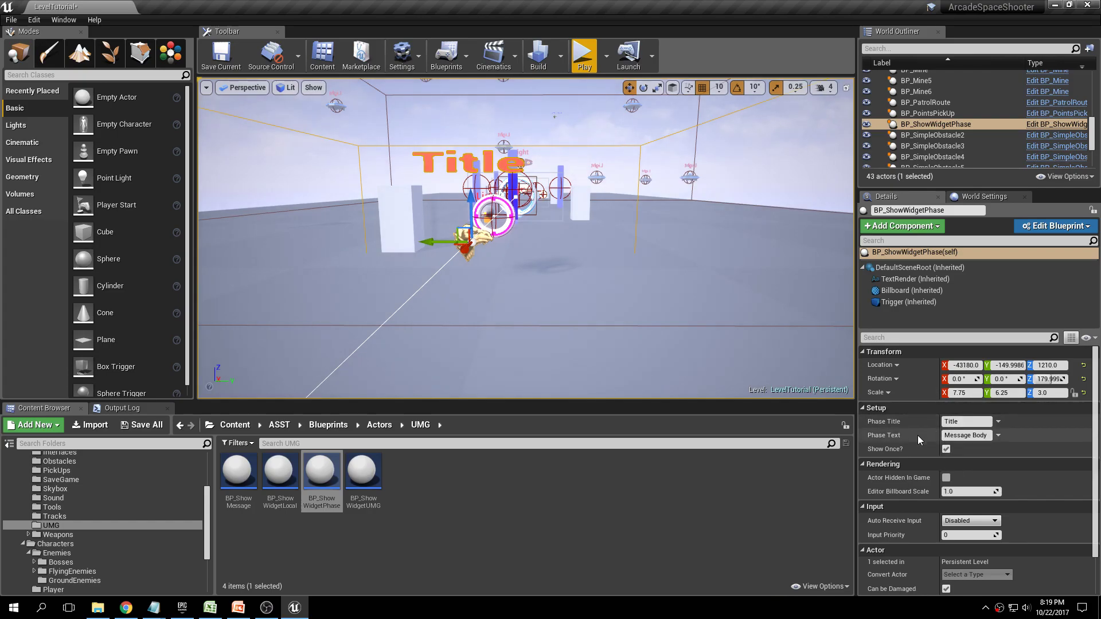
# Set the Phase Title of the phase message actor to "Level 1".
pyautogui.click(967, 423)
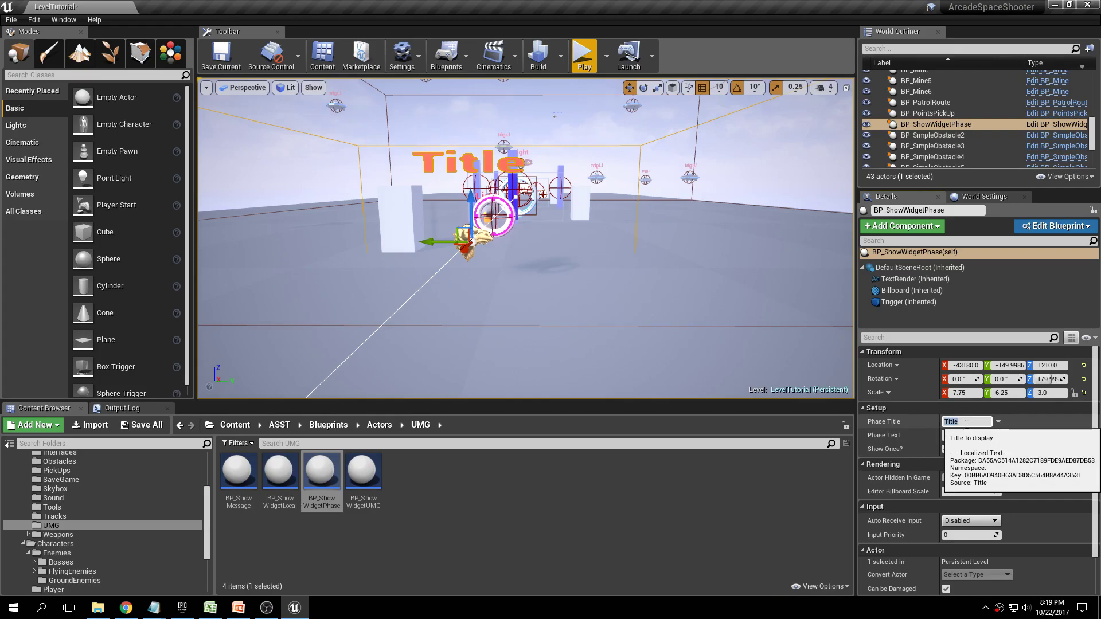
pyautogui.write('Level 1')
pyautogui.press('Return')
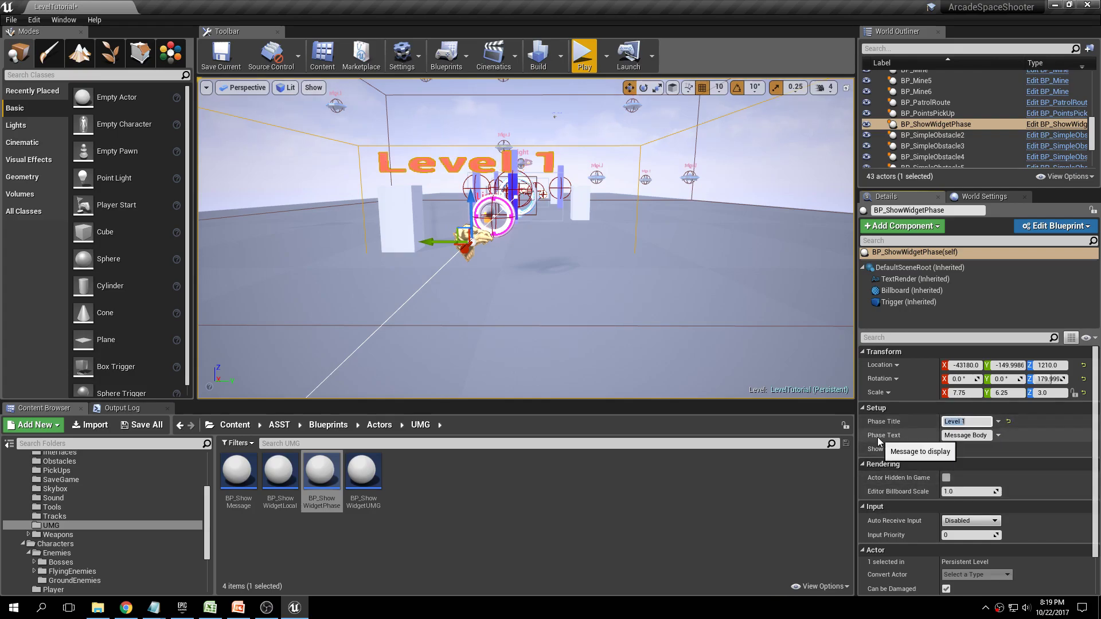
# Set the actor's Phase Text to "Hurry to the end!" and save all changes.
pyautogui.press('Tab')
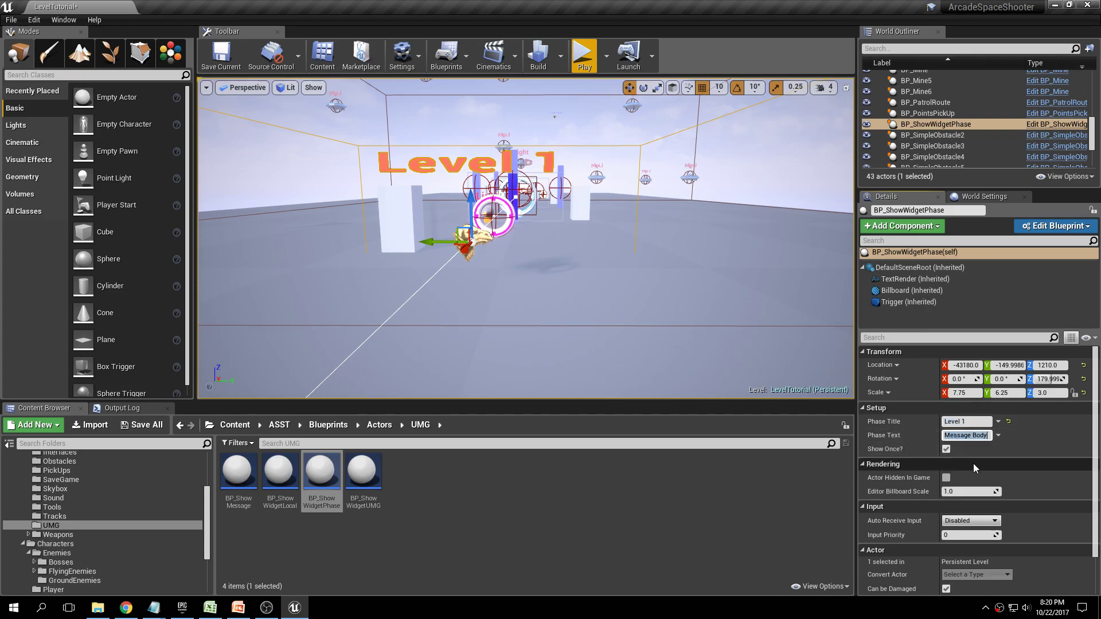
pyautogui.write('Hurry to the end!')
pyautogui.press('Return')
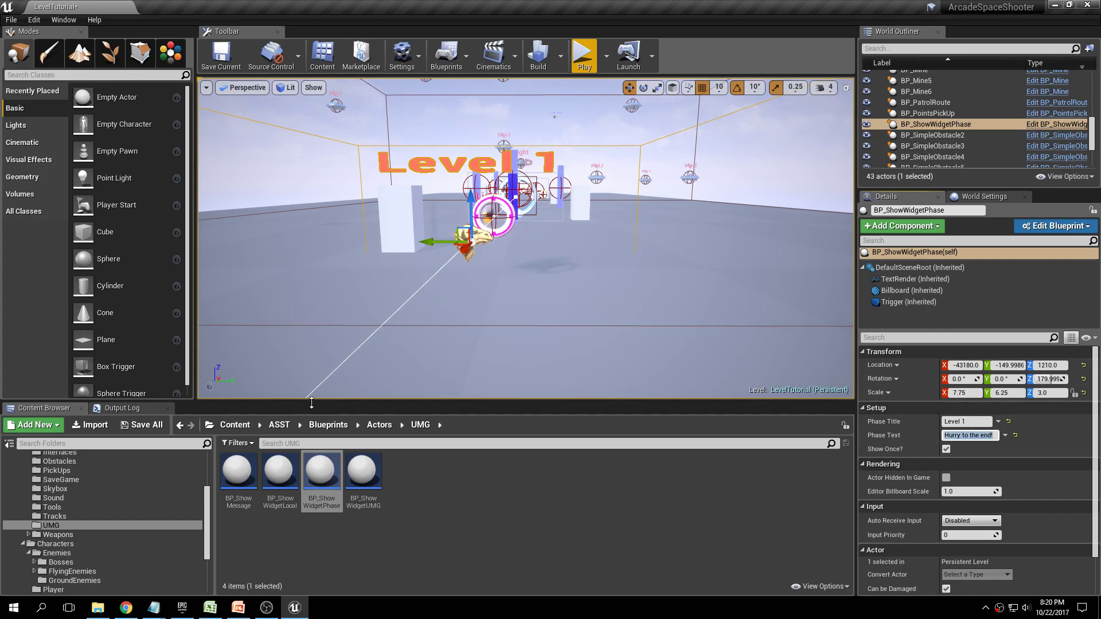
pyautogui.click(140, 425)
pyautogui.click(647, 410)
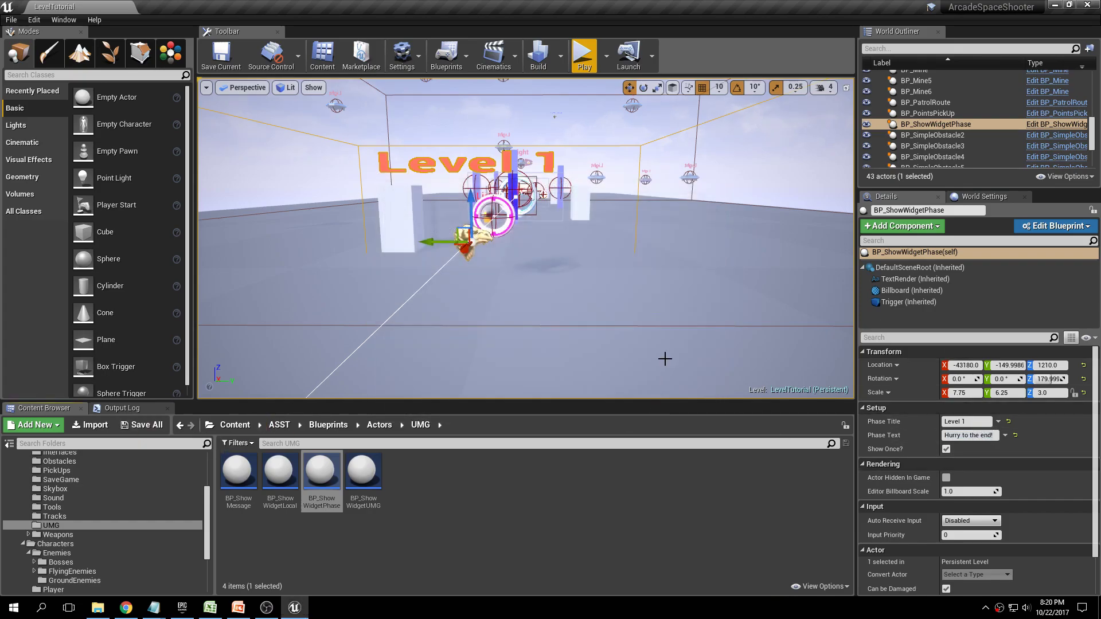
# Set the player to spawn at Default Player Start, play the level to test the phase message, and stop.
pyautogui.click(607, 56)
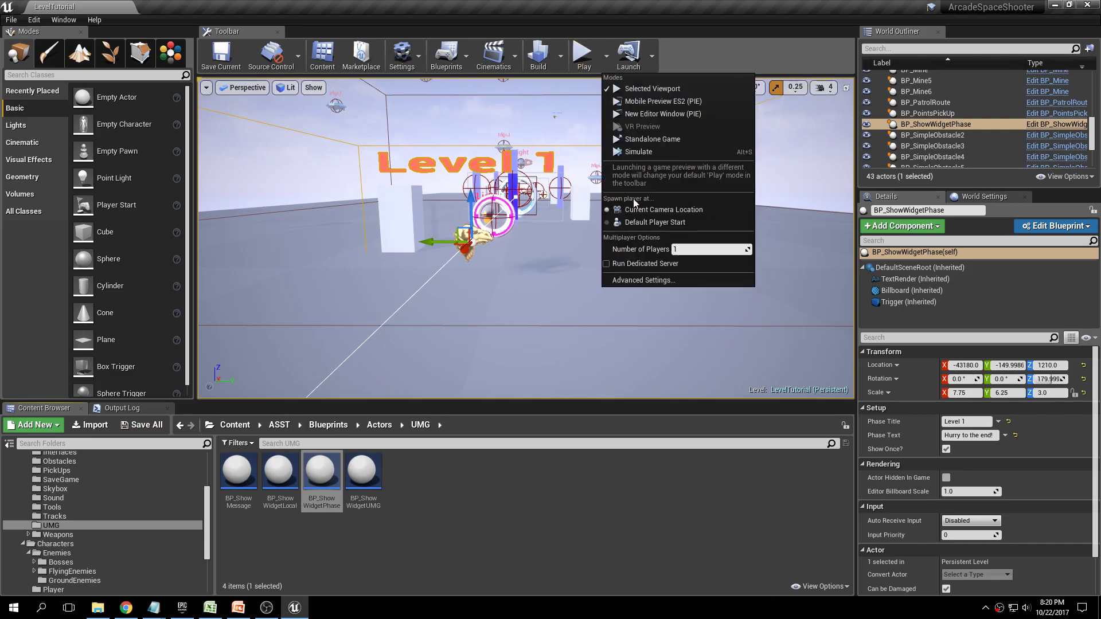
pyautogui.click(639, 222)
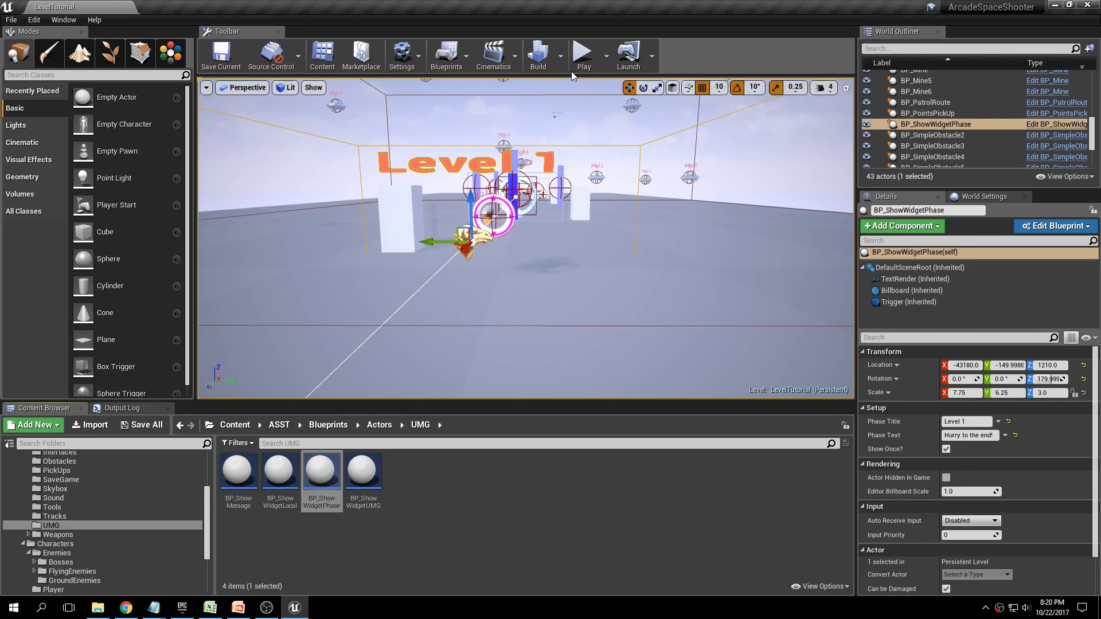
pyautogui.click(580, 58)
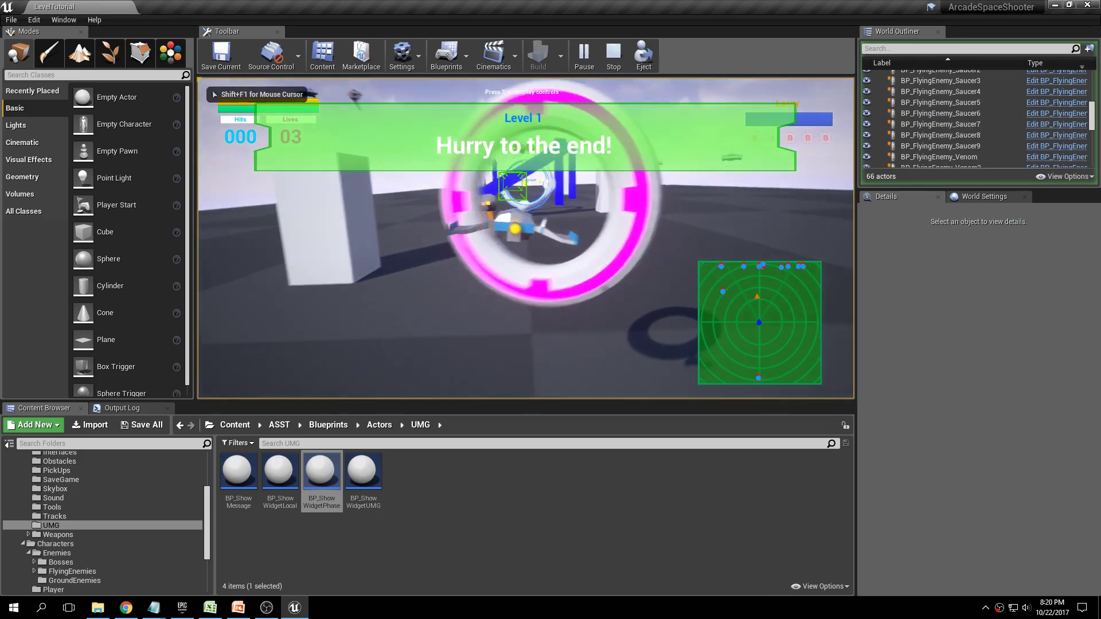
pyautogui.press('Escape')
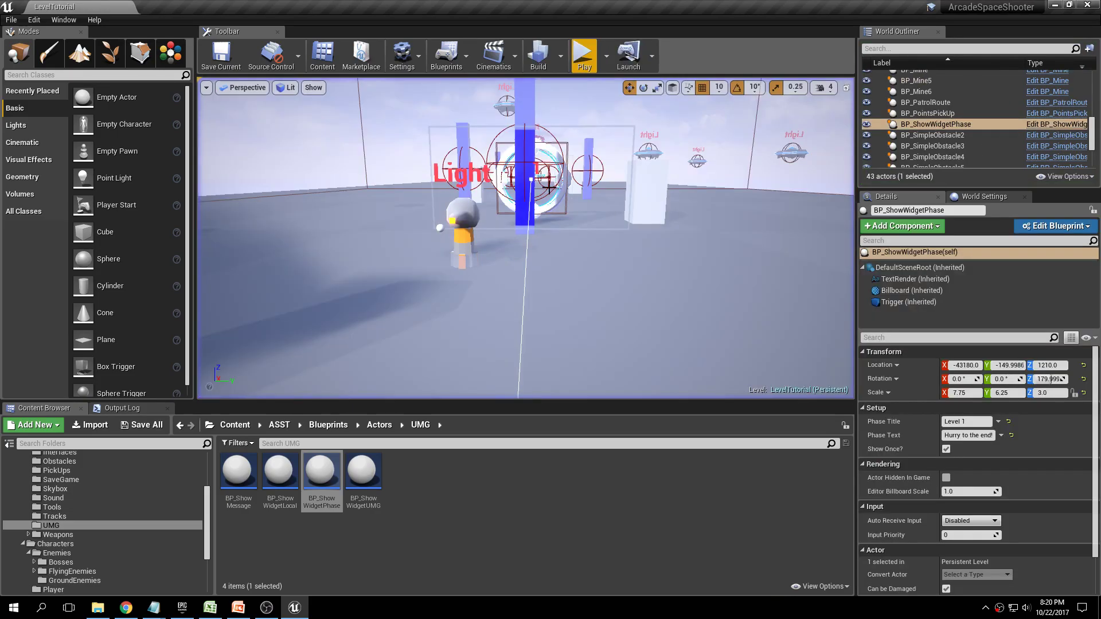
# Place a BP_ShowMessage actor from the UMG folder further along the track, towards the end of the level.
pyautogui.moveTo(532, 193); pyautogui.dragTo(608, 206, button='right')
pyautogui.press('s')
pyautogui.press('a')
pyautogui.press('w')
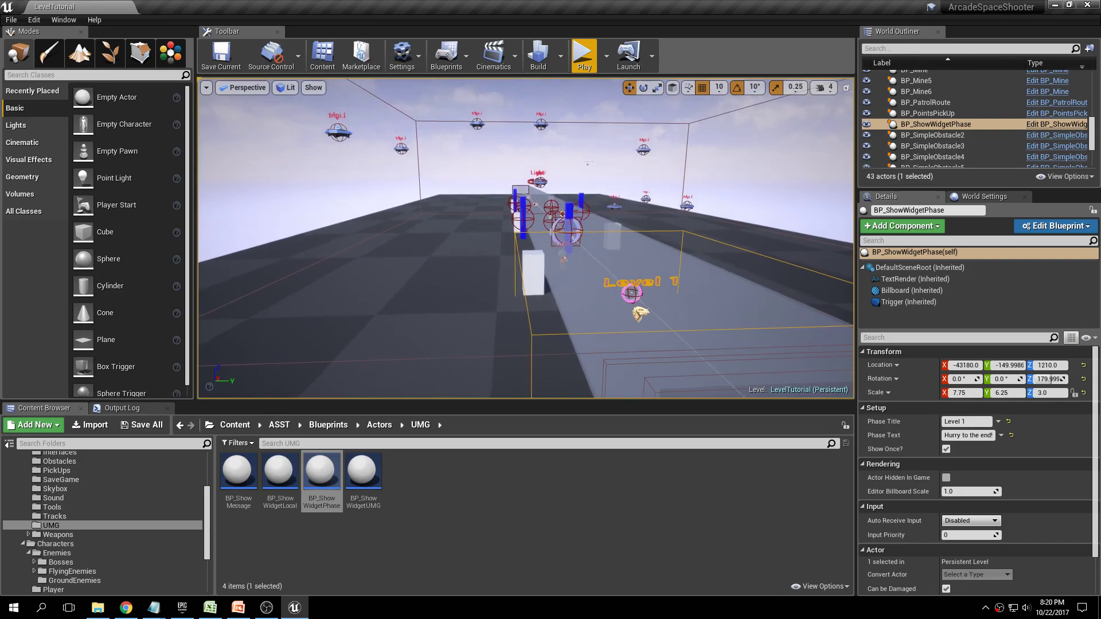
pyautogui.moveTo(535, 204); pyautogui.dragTo(582, 181, button='right')
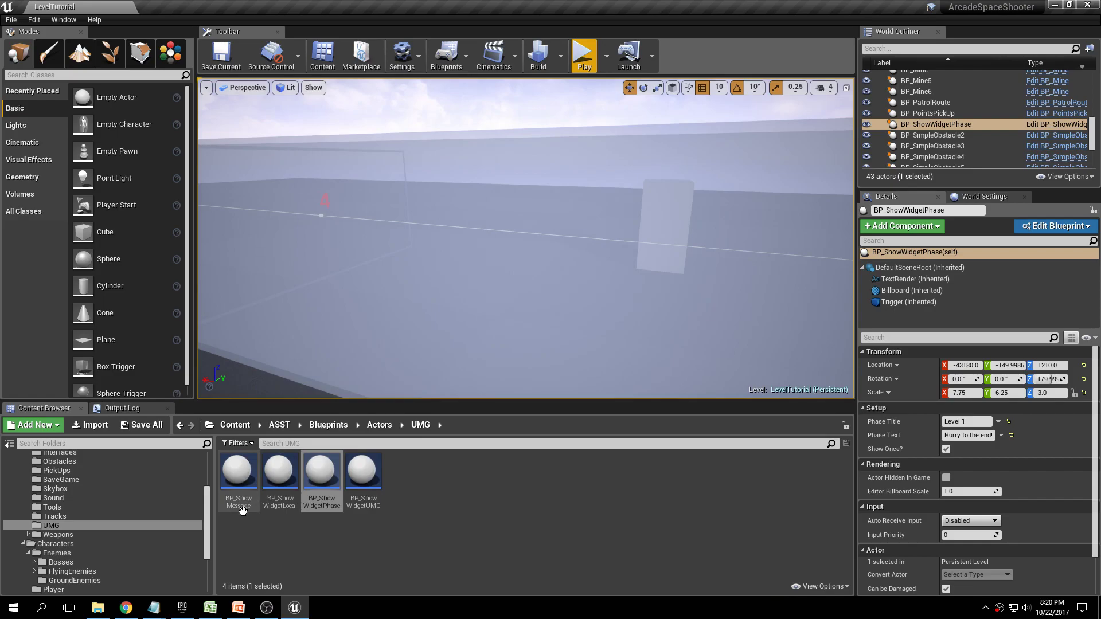
pyautogui.click(236, 476)
pyautogui.moveTo(236, 476); pyautogui.dragTo(555, 212)
# Scale the BP_ShowMessage actor to 7.75 in Y and 3.75 in Z so its trigger spans the flight path.
pyautogui.moveTo(557, 213); pyautogui.dragTo(450, 213, button='right')
pyautogui.moveTo(615, 232); pyautogui.dragTo(557, 238)
pyautogui.press('d')
pyautogui.moveTo(557, 238)
pyautogui.mouseDown(button='right')
pyautogui.moveTo(530, 238)
pyautogui.moveTo(554, 237)
pyautogui.mouseUp(button='right')
pyautogui.moveTo(548, 218); pyautogui.dragTo(581, 218)
pyautogui.press('r')
pyautogui.moveTo(482, 174); pyautogui.dragTo(482, 144)
pyautogui.moveTo(488, 230); pyautogui.dragTo(636, 212, button='right')
pyautogui.moveTo(458, 246); pyautogui.dragTo(413, 248, button='right')
pyautogui.moveTo(487, 233)
pyautogui.mouseDown(button='right')
pyautogui.moveTo(579, 233)
pyautogui.moveTo(487, 233)
pyautogui.moveTo(534, 252)
pyautogui.moveTo(485, 241)
pyautogui.mouseUp(button='right')
# Rotate the BP_ShowMessage actor about 180° around Z and position it at X 12190, Y -160, Z 1100.
pyautogui.press('w')
pyautogui.press('e')
pyautogui.moveTo(472, 253)
pyautogui.mouseDown()
pyautogui.moveTo(430, 260)
pyautogui.moveTo(577, 256)
pyautogui.moveTo(475, 253)
pyautogui.mouseUp()
pyautogui.press('w')
pyautogui.moveTo(499, 243)
pyautogui.mouseDown(button='right')
pyautogui.moveTo(390, 232)
pyautogui.moveTo(510, 245)
pyautogui.moveTo(502, 251)
pyautogui.mouseUp(button='right')
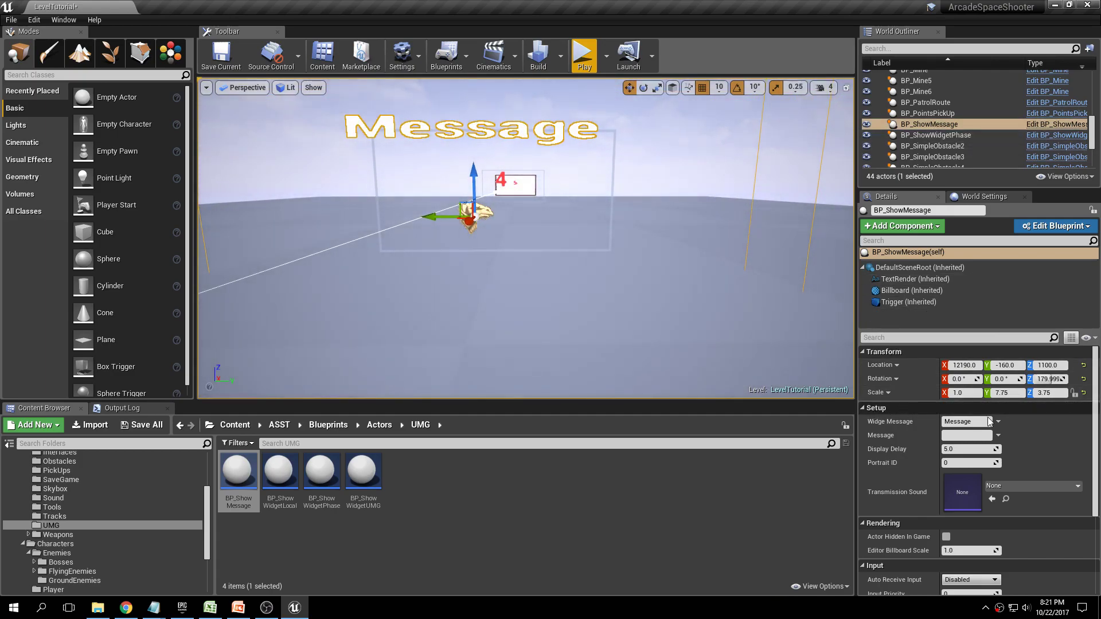
# Set the BP_ShowMessage actor's Widge Message to "NPC Message".
pyautogui.scroll(-3, 941, 401)
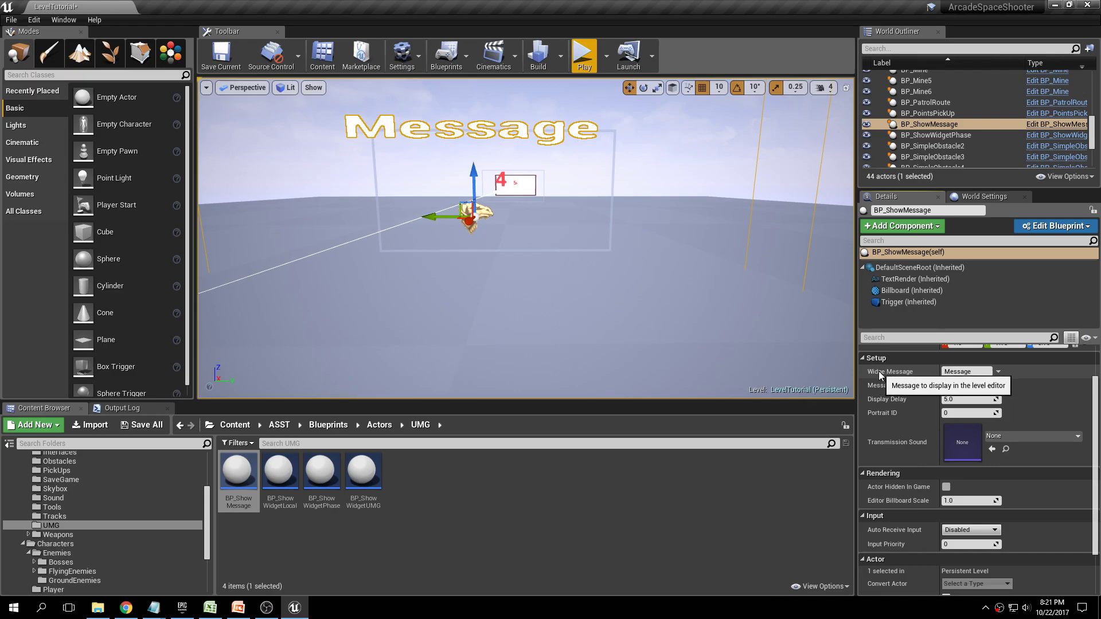
pyautogui.click(976, 373)
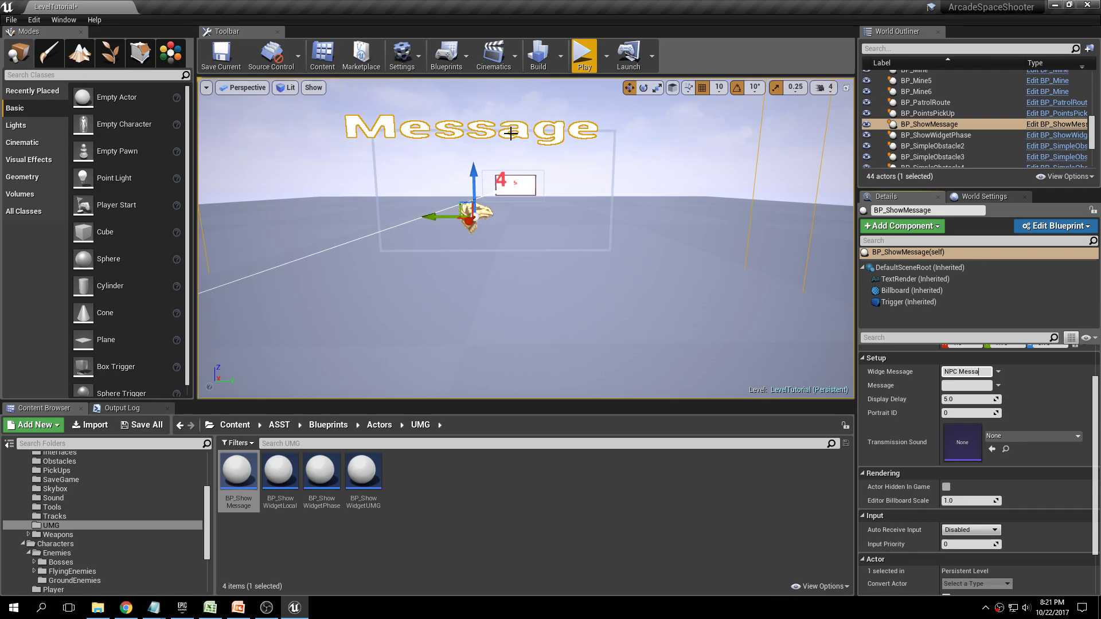
pyautogui.write('age')
pyautogui.press('Return')
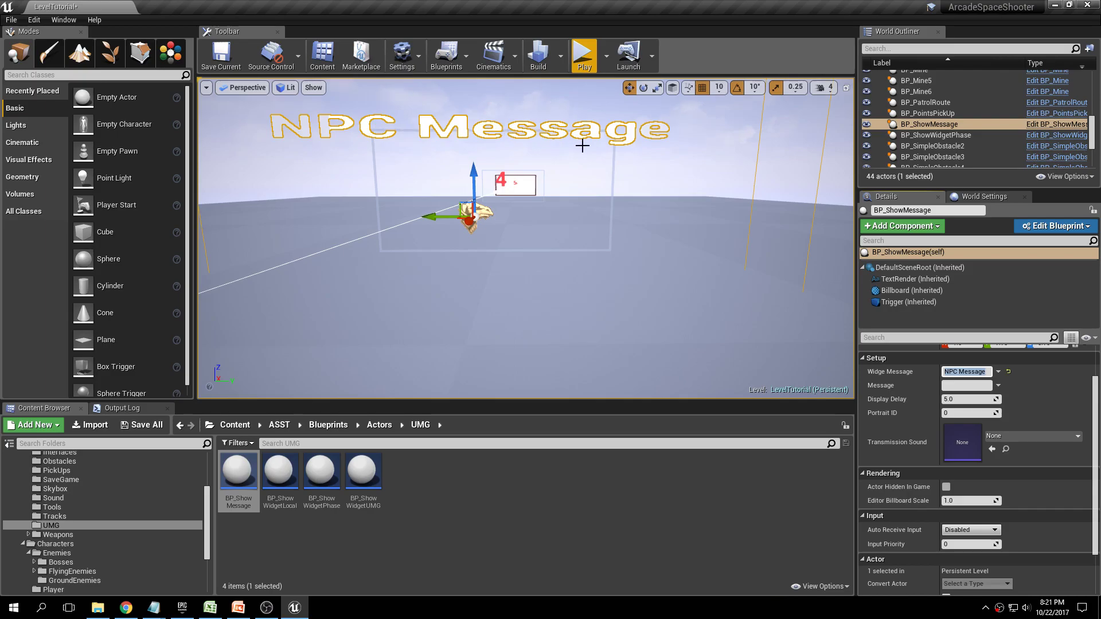
# Set the BP_ShowMessage actor's Message to "This is a message from an NPC!" and save the LevelTutorial map.
pyautogui.click(956, 386)
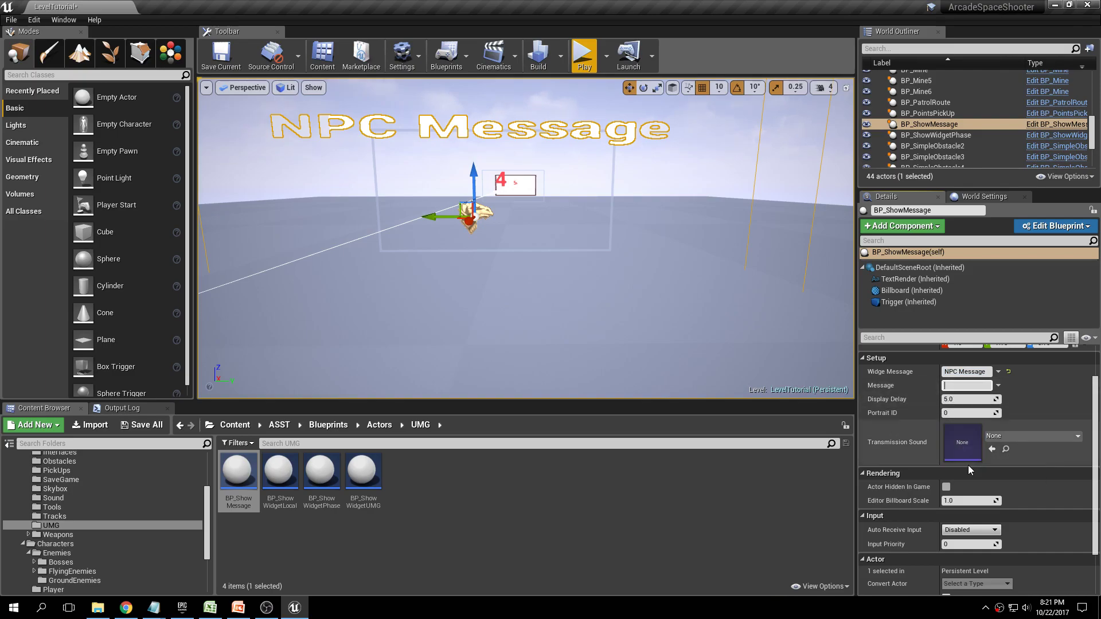
pyautogui.write('This ')
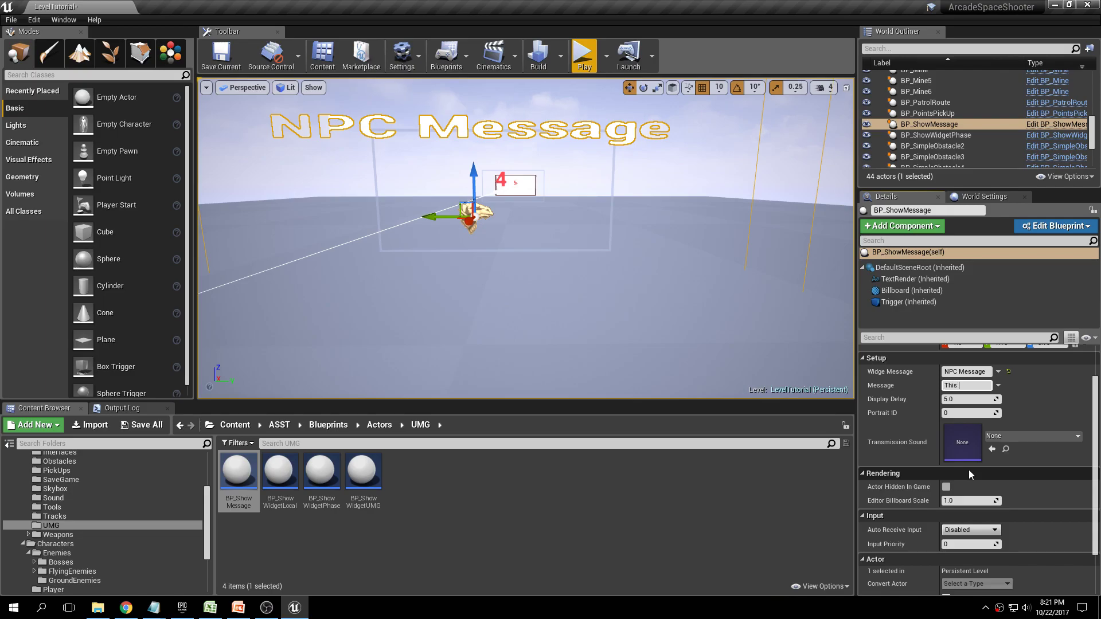
pyautogui.write('is a meesage from an NPC!')
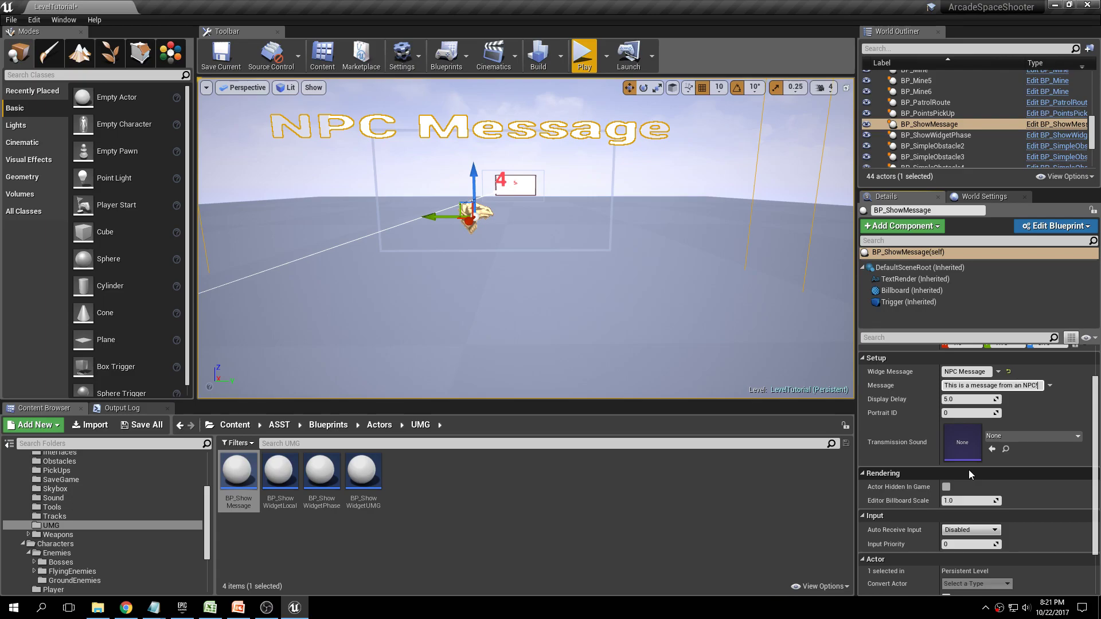
pyautogui.press('Return')
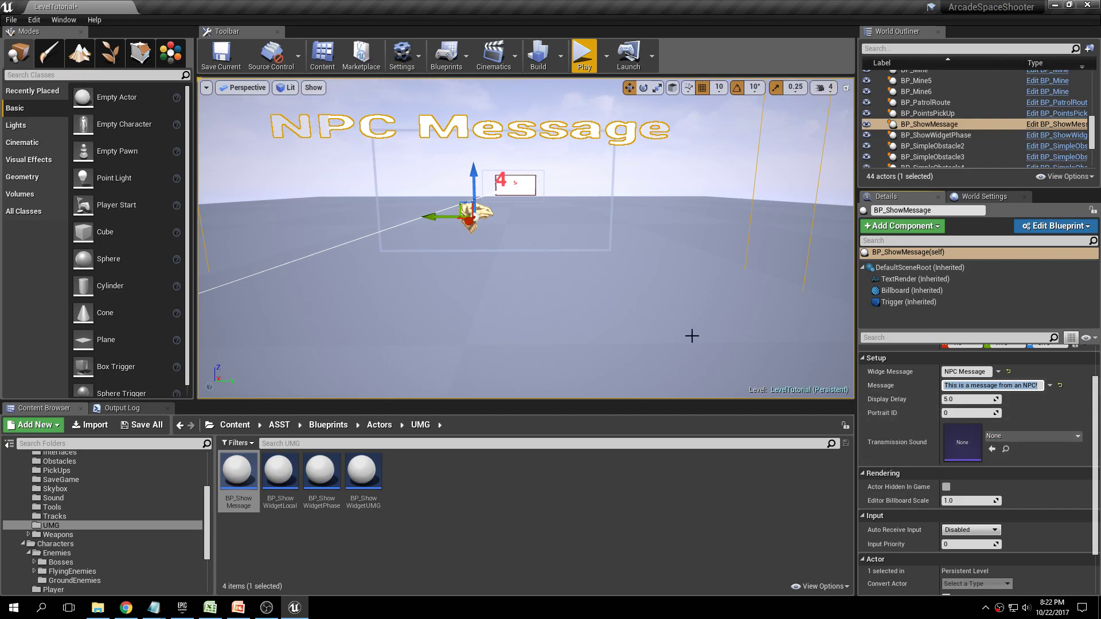
pyautogui.click(143, 424)
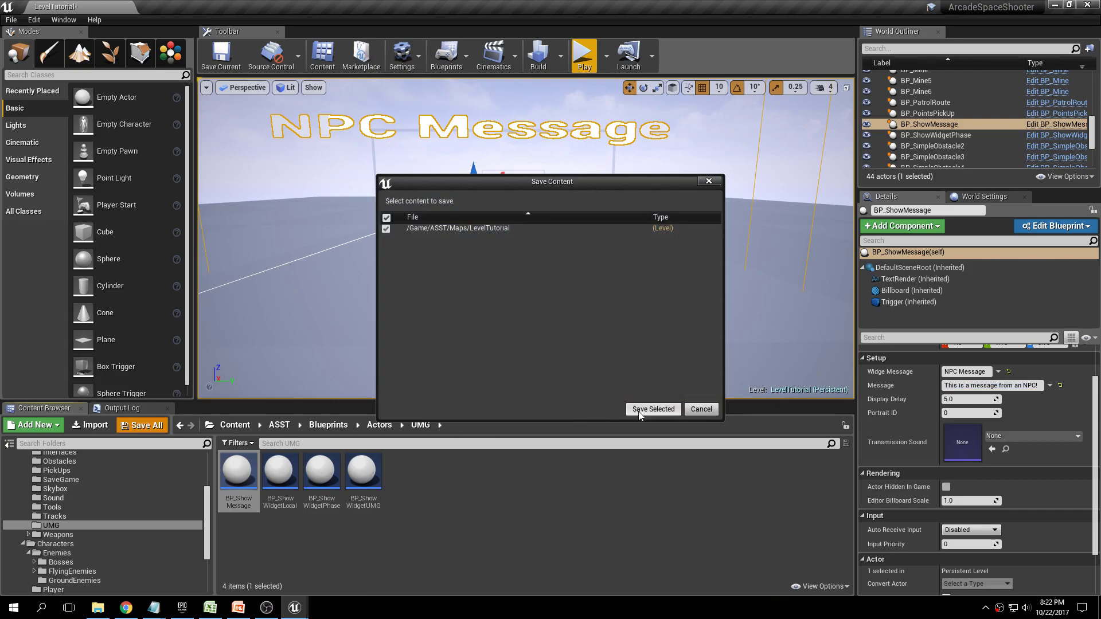
pyautogui.click(637, 410)
# Play-test LevelTutorial by flying along the track through the NPC message trigger, and end the session.
pyautogui.hotkey('alt', 'p')
pyautogui.click(527, 238)
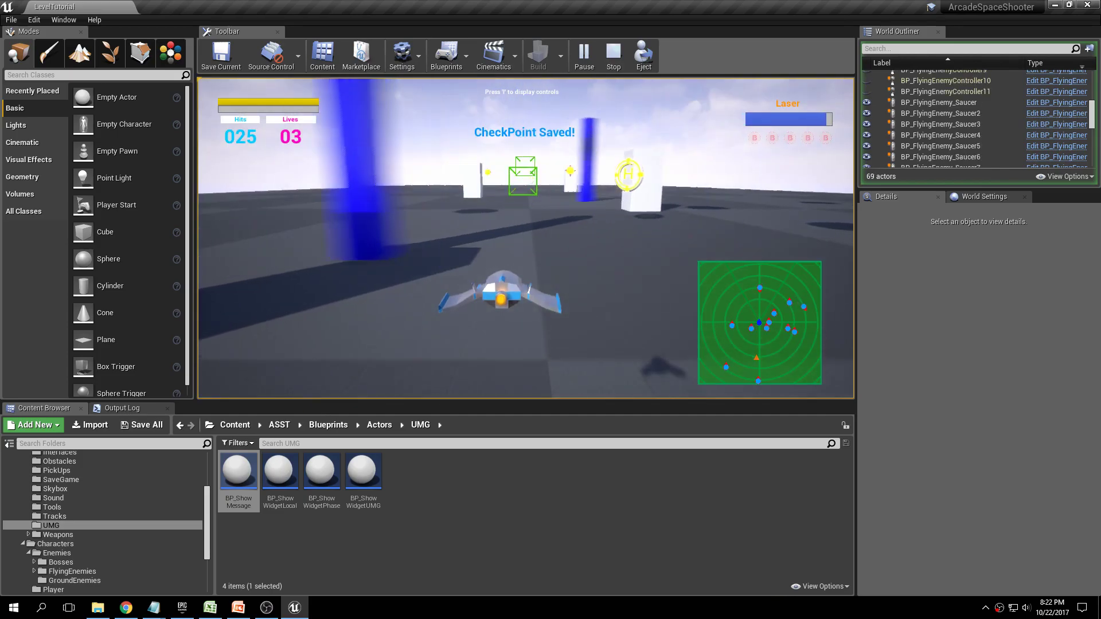
pyautogui.press('shift')
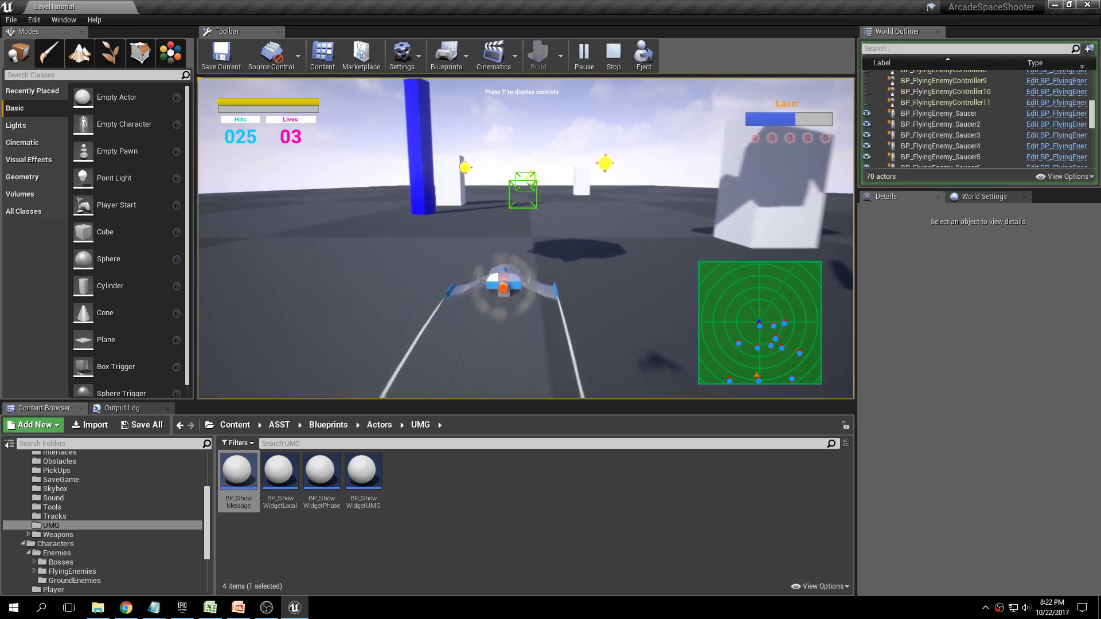
pyautogui.press('space')
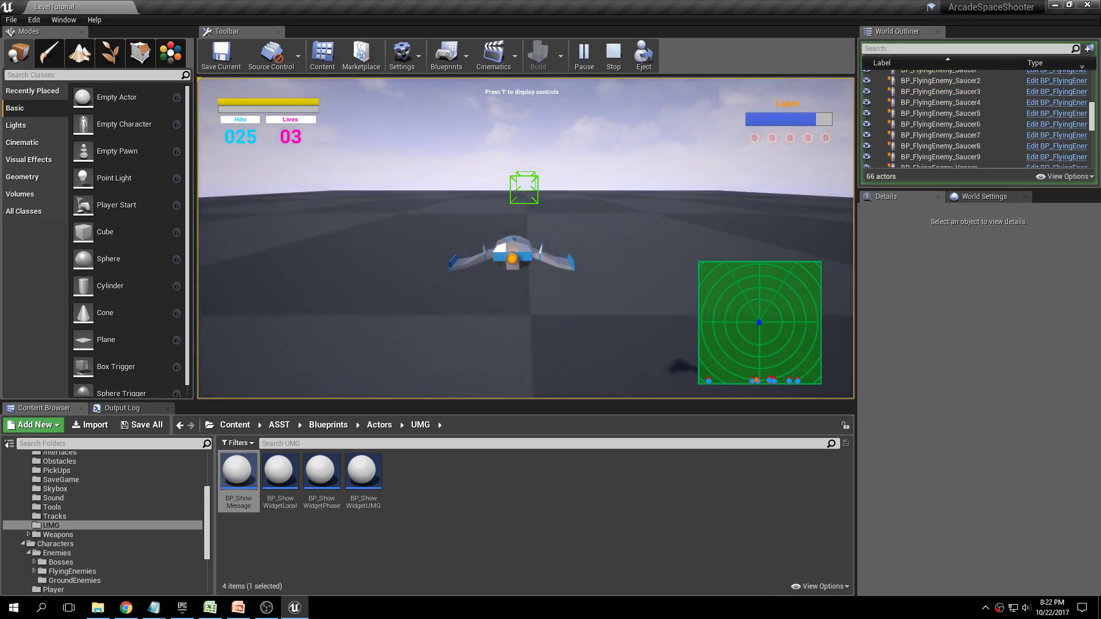
pyautogui.press('w')
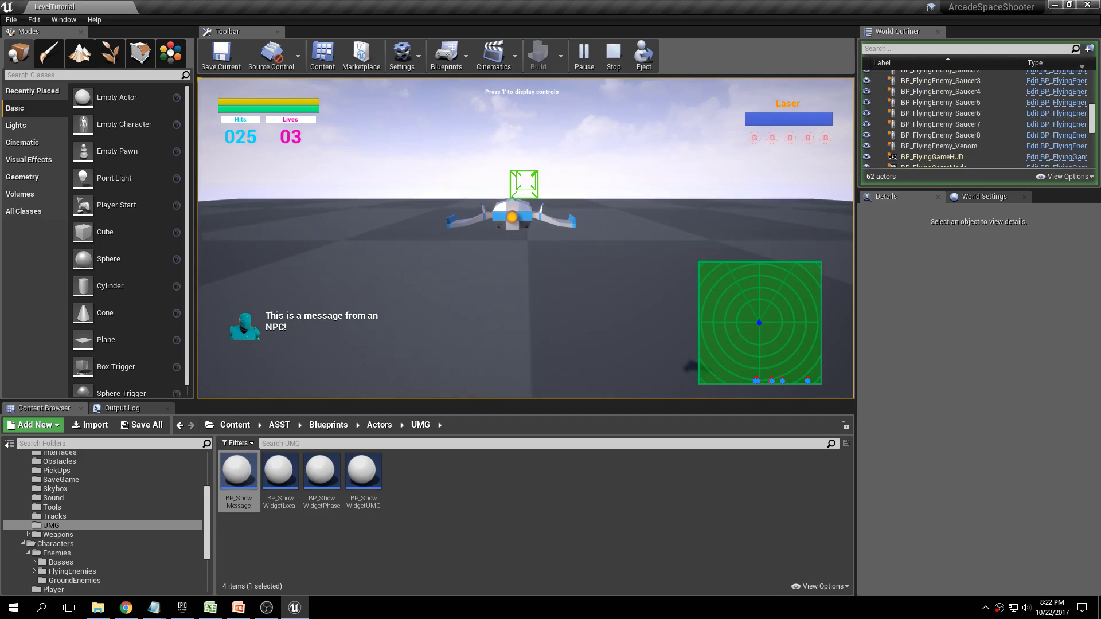
pyautogui.press('Escape')
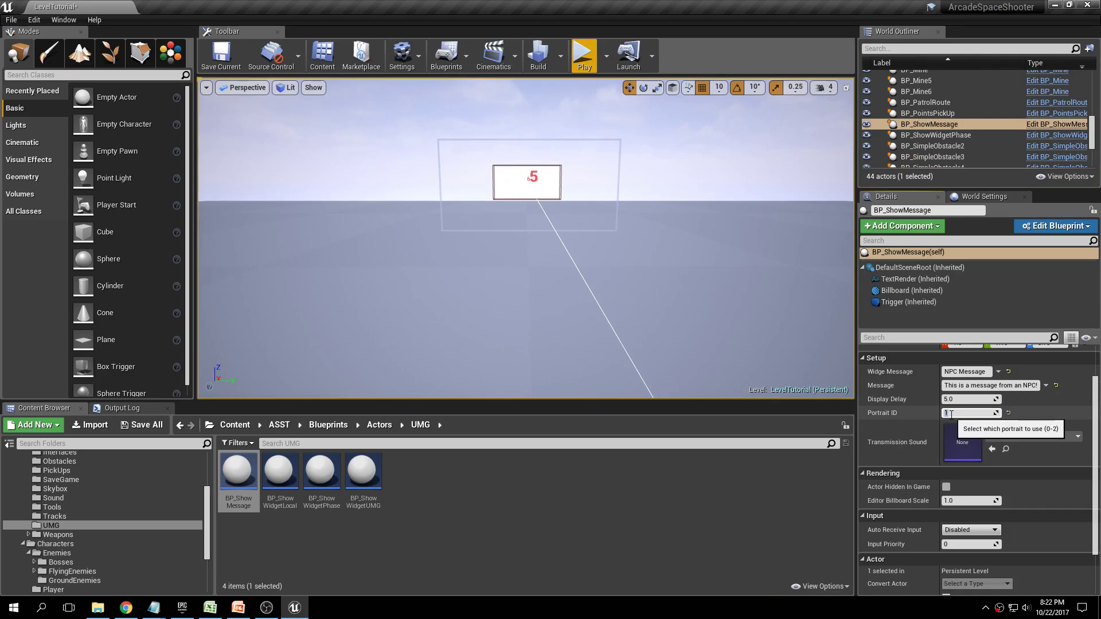
# Save the LevelTutorial map with the changed Portrait ID and play-test the NPC message trigger again.
pyautogui.click(143, 425)
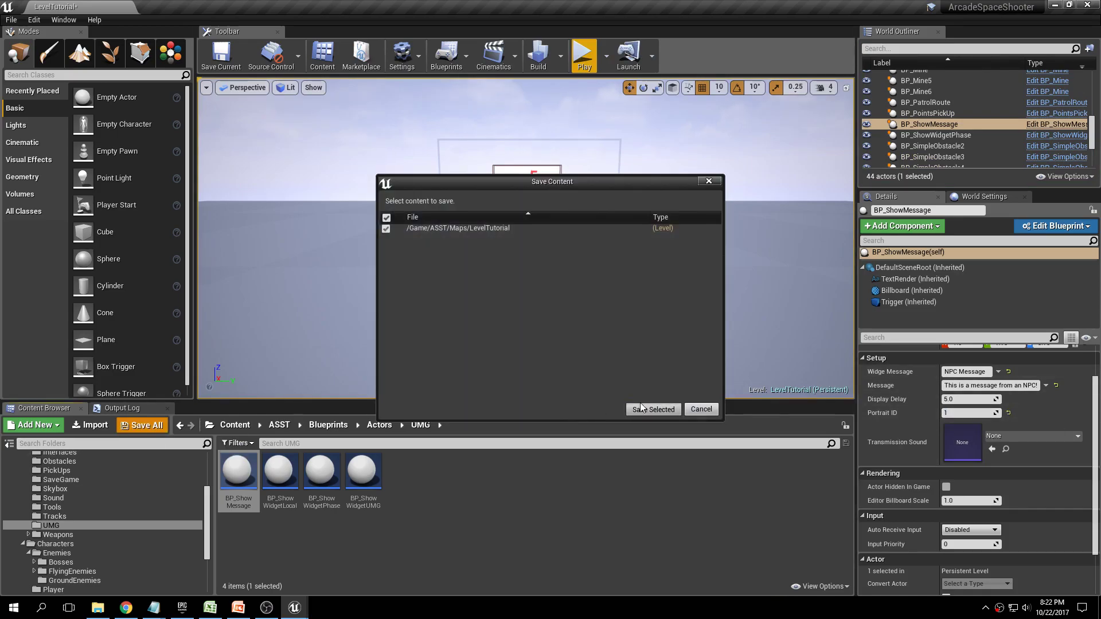
pyautogui.click(648, 409)
pyautogui.click(584, 55)
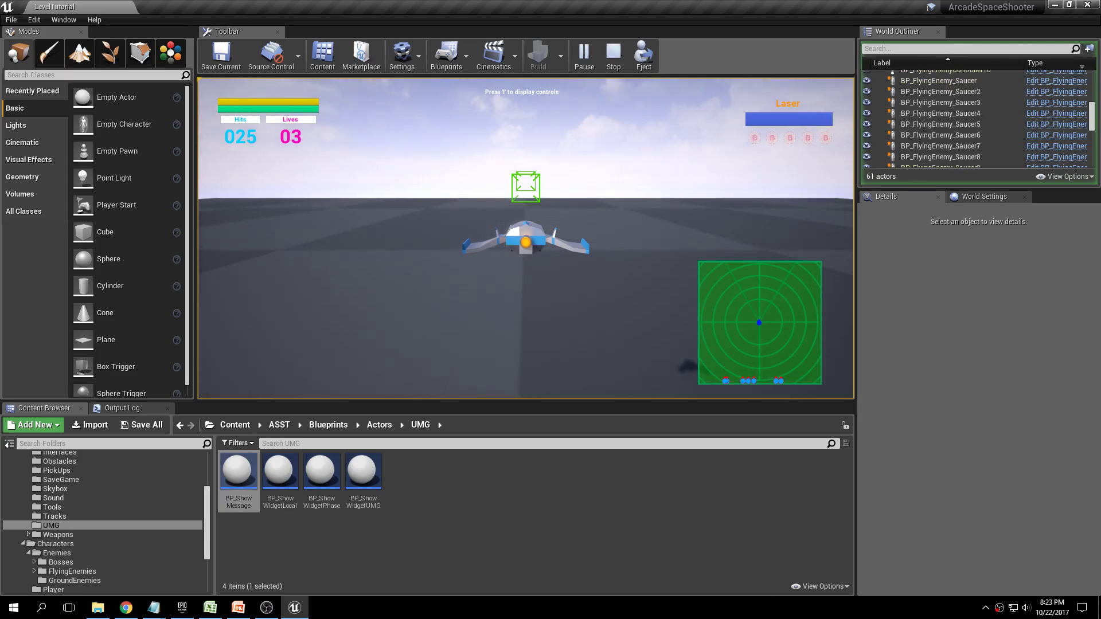
pyautogui.press('Escape')
# Look over the level, check the "In this video" outline in PowerPoint, and return to Unreal Editor.
pyautogui.moveTo(566, 156); pyautogui.dragTo(381, 297, button='right')
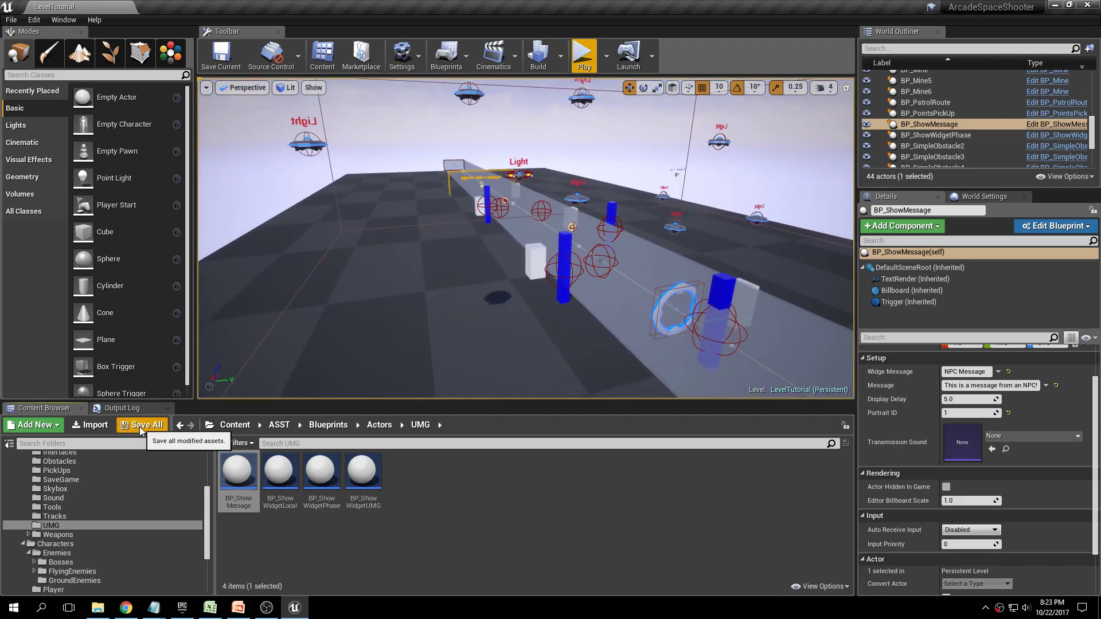
pyautogui.press('f')
pyautogui.moveTo(429, 265); pyautogui.dragTo(289, 274, button='right')
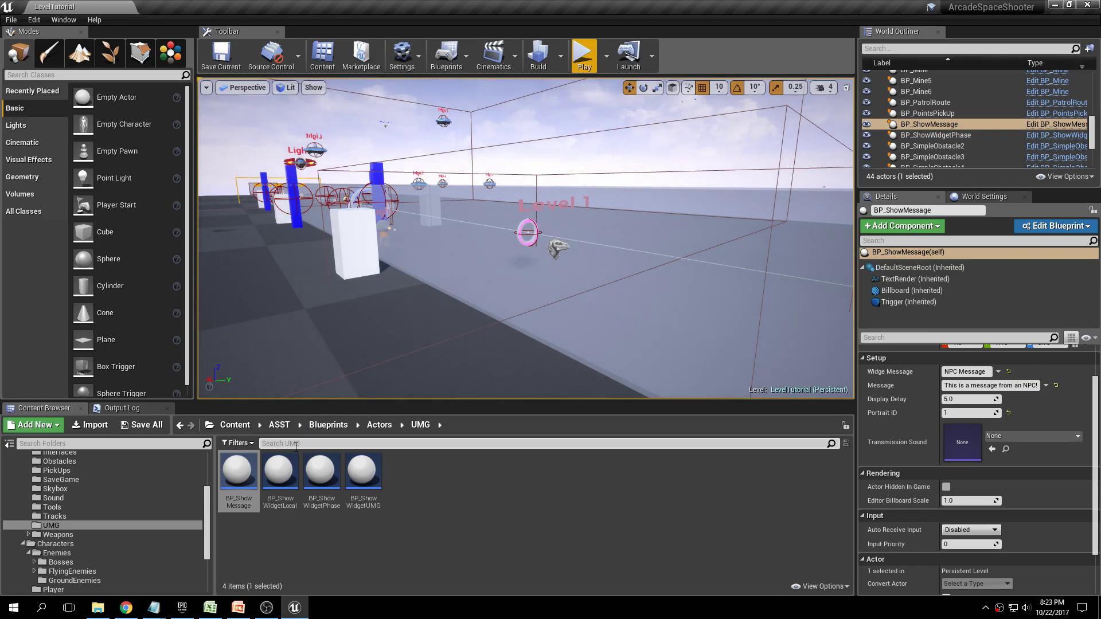
pyautogui.click(238, 608)
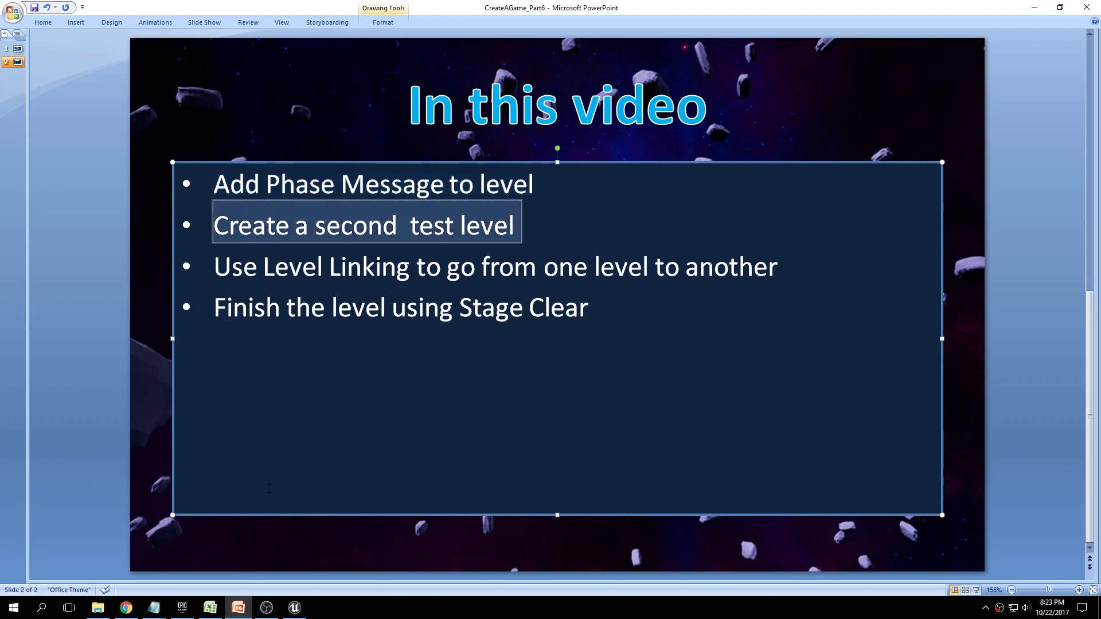
pyautogui.click(296, 608)
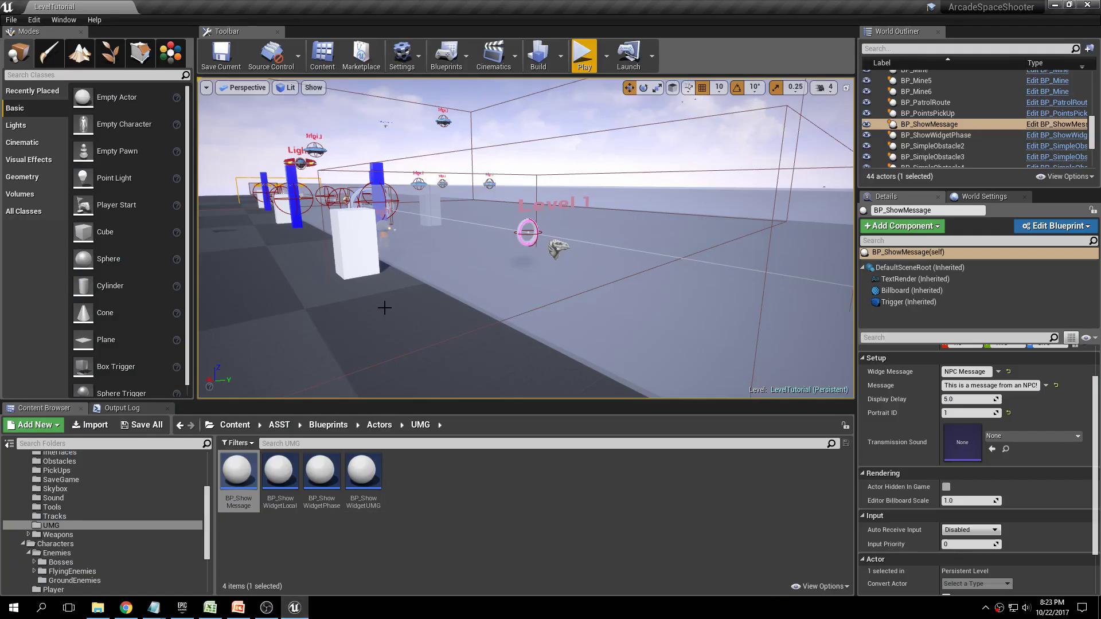
# Duplicate the LevelTutorial map in the ASST Maps folder and name the copy LevelTutorial2.
pyautogui.scroll(5, 97, 506)
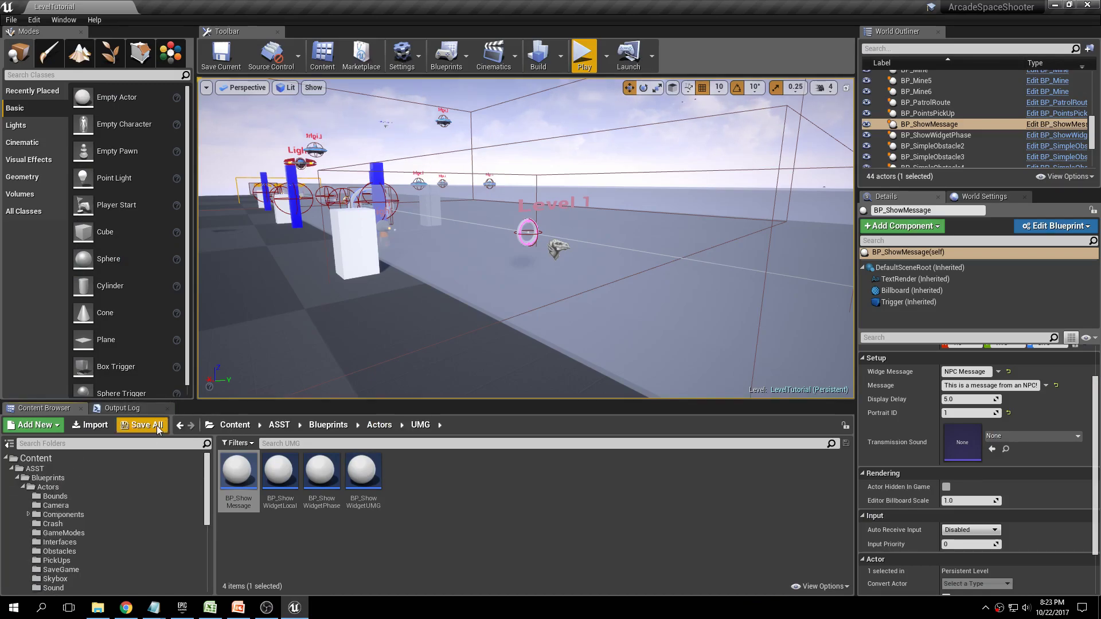
pyautogui.click(35, 469)
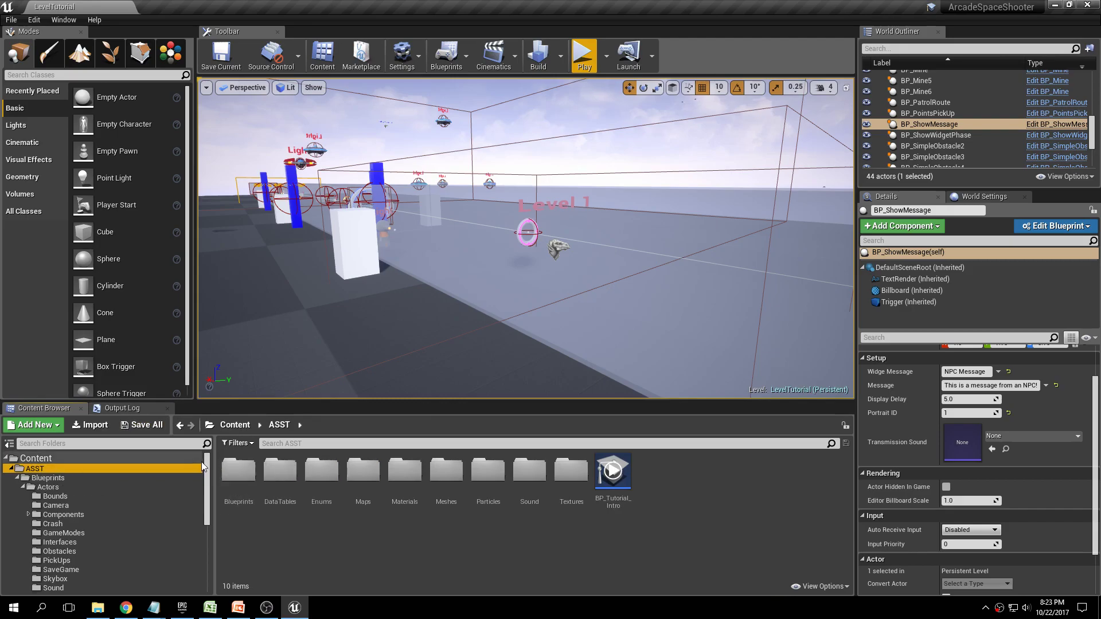
pyautogui.doubleClick(363, 470)
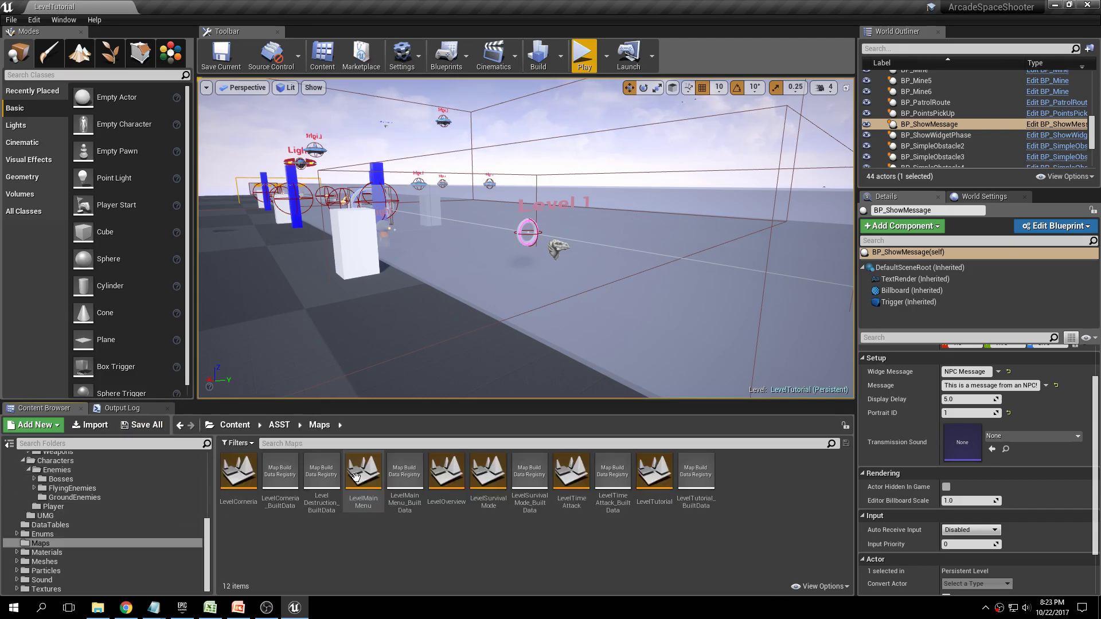
pyautogui.click(655, 471)
pyautogui.rightClick(657, 471)
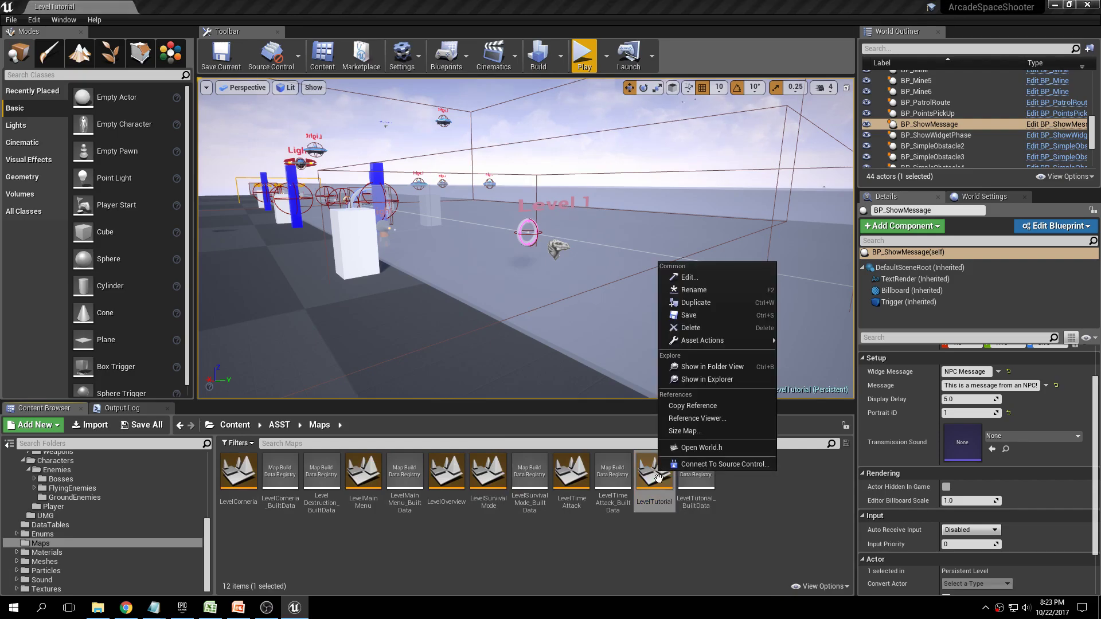
pyautogui.click(707, 303)
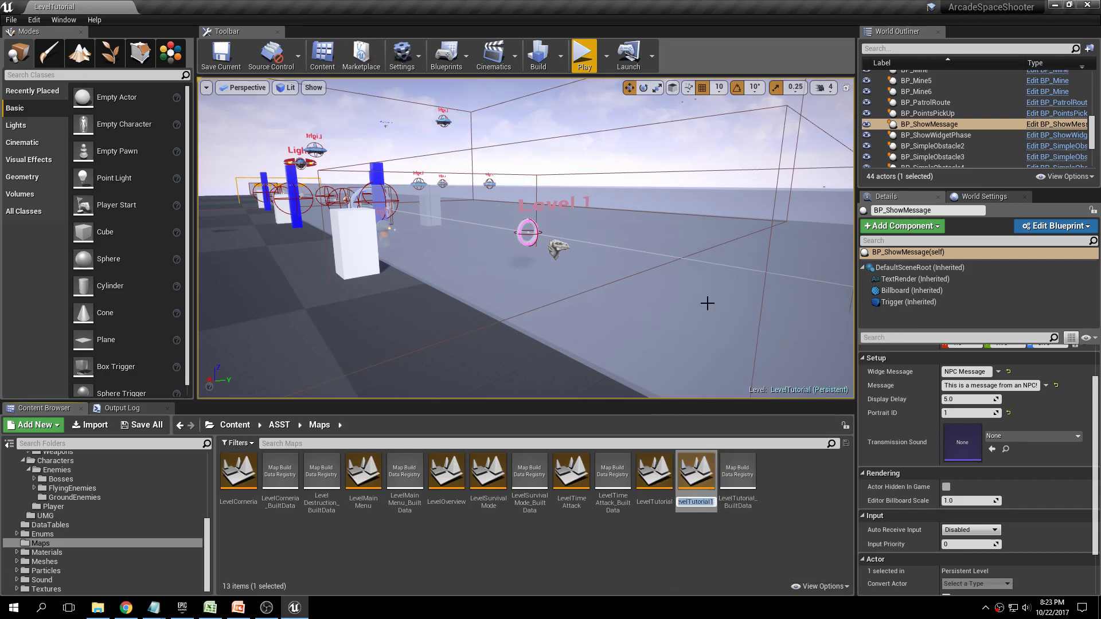
pyautogui.press('BackSpace')
pyautogui.write('2')
pyautogui.press('Return')
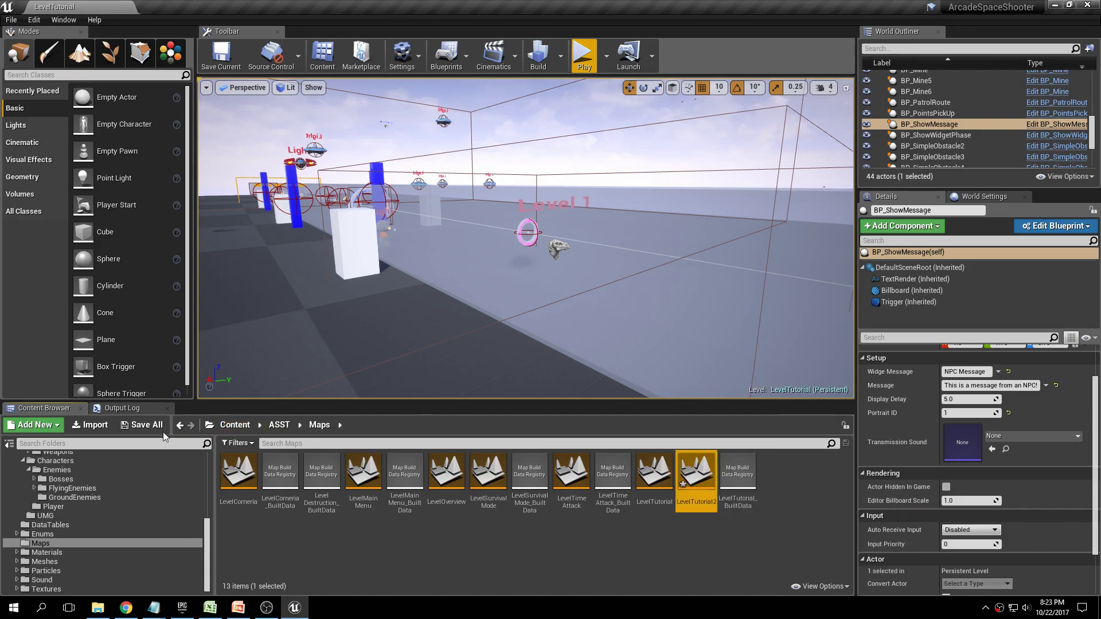
# Save all modified content and open the LevelTutorial2 map for editing.
pyautogui.click(141, 425)
pyautogui.click(642, 409)
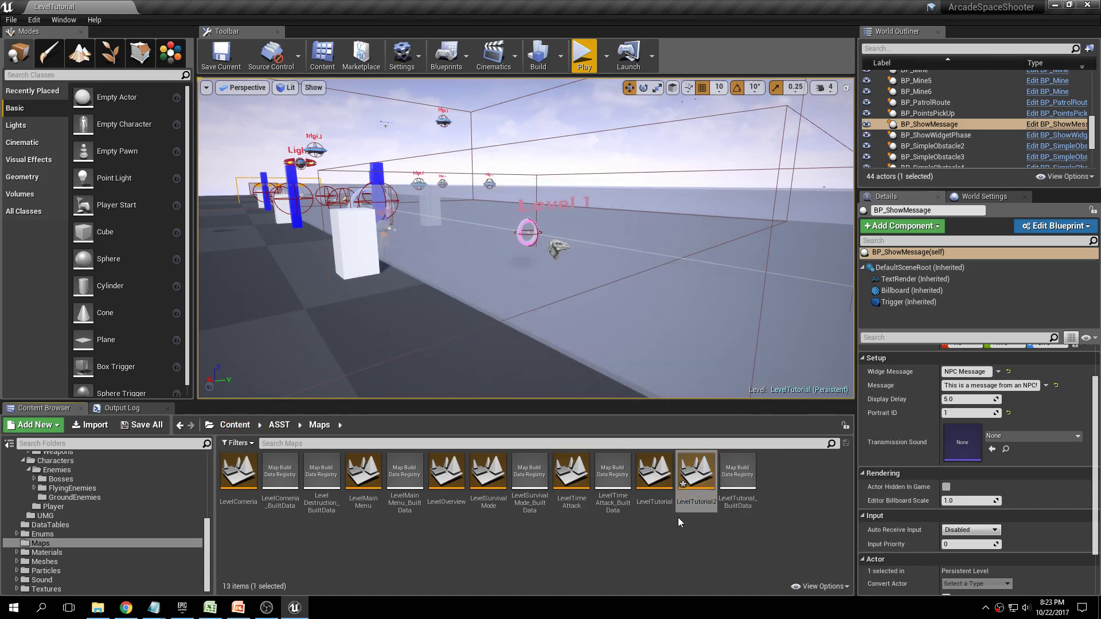
pyautogui.doubleClick(692, 476)
pyautogui.click(598, 409)
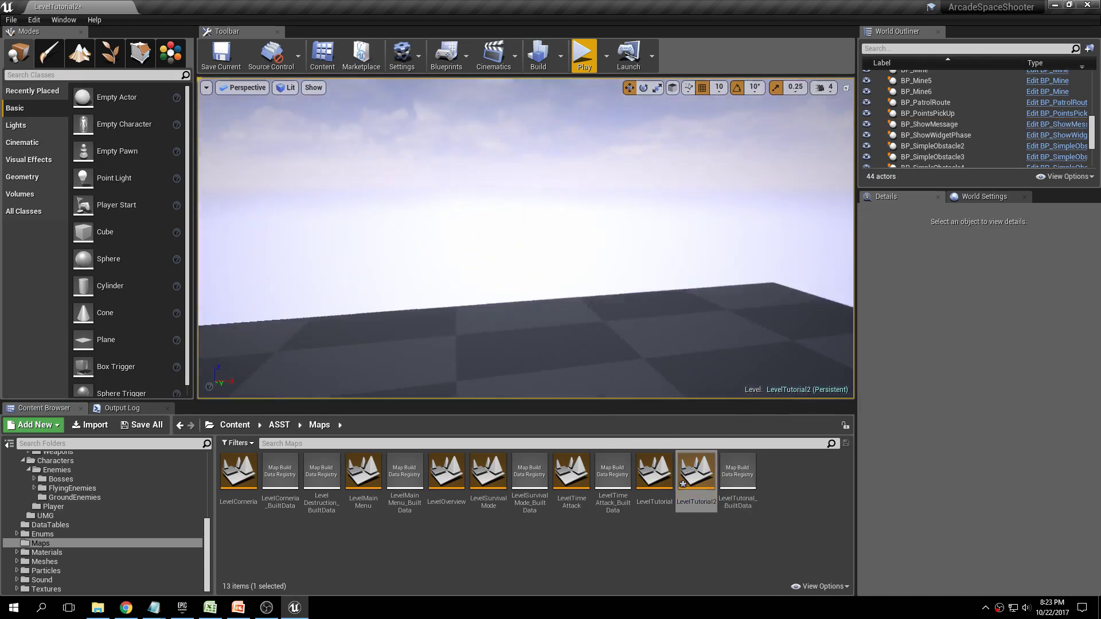
# Delete the blue pillar obstacles along the flight track in LevelTutorial2.
pyautogui.press('w')
pyautogui.moveTo(526, 238); pyautogui.dragTo(734, 241, button='right')
pyautogui.moveTo(568, 241); pyautogui.dragTo(539, 253, button='right')
pyautogui.click(486, 234)
pyautogui.press('Delete')
pyautogui.click(477, 193)
pyautogui.press('Delete')
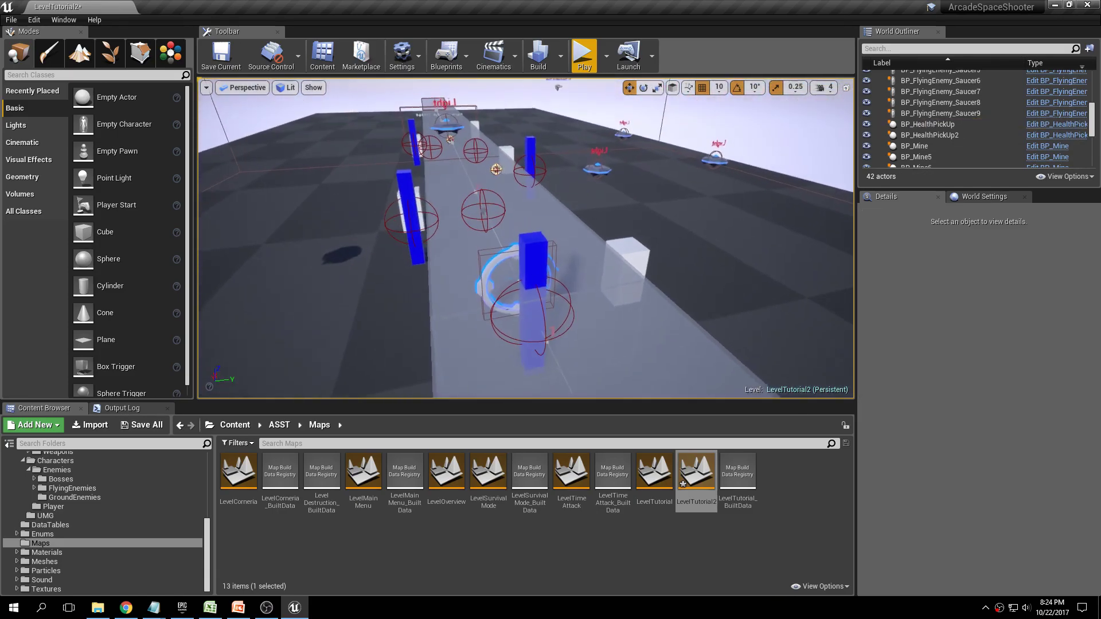
pyautogui.click(539, 253)
pyautogui.press('Delete')
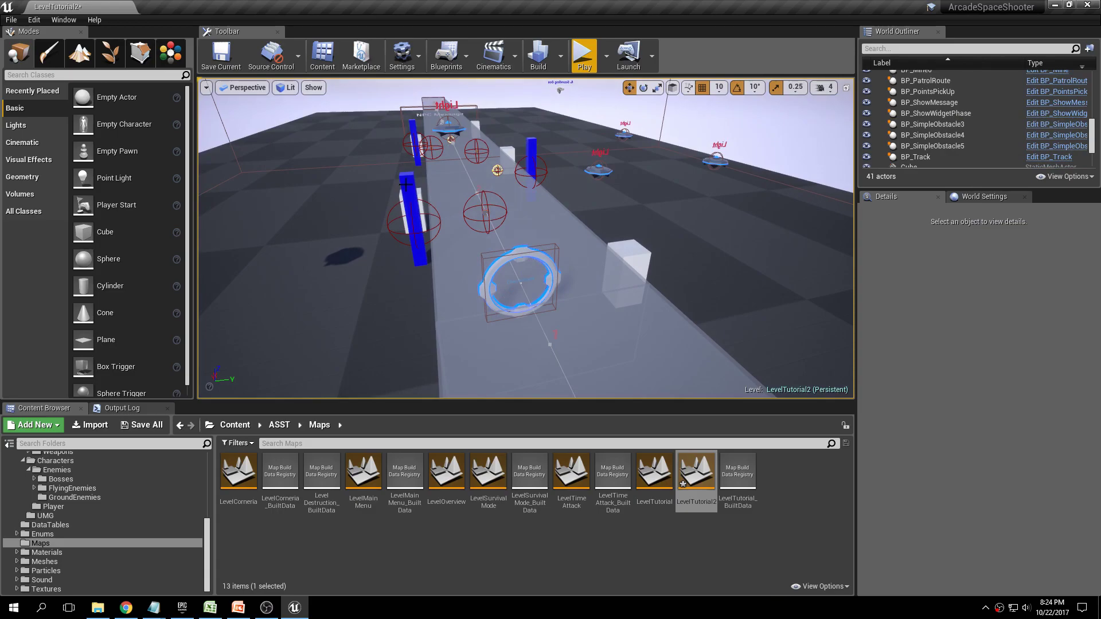
pyautogui.click(406, 183)
pyautogui.press('Delete')
pyautogui.click(415, 143)
pyautogui.press('Delete')
pyautogui.click(533, 144)
pyautogui.press('Delete')
# Set the BP_ShowWidgetPhase actor's Phase Title to "Level 2" and its Phase Text to "Almost there!".
pyautogui.moveTo(533, 145); pyautogui.dragTo(476, 141, button='right')
pyautogui.press('w')
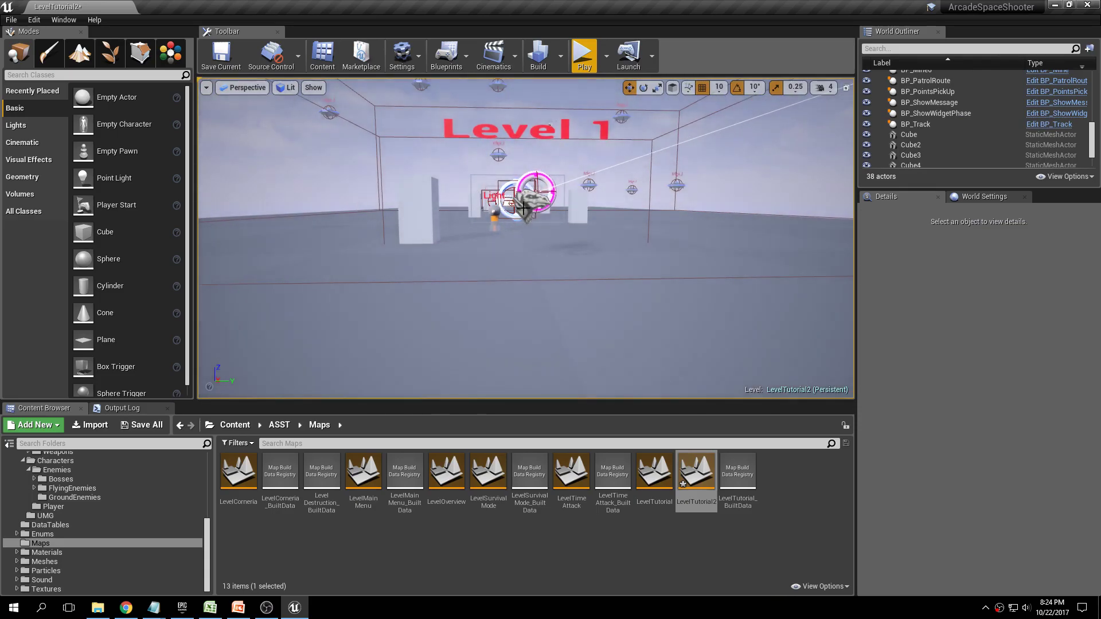
pyautogui.click(550, 124)
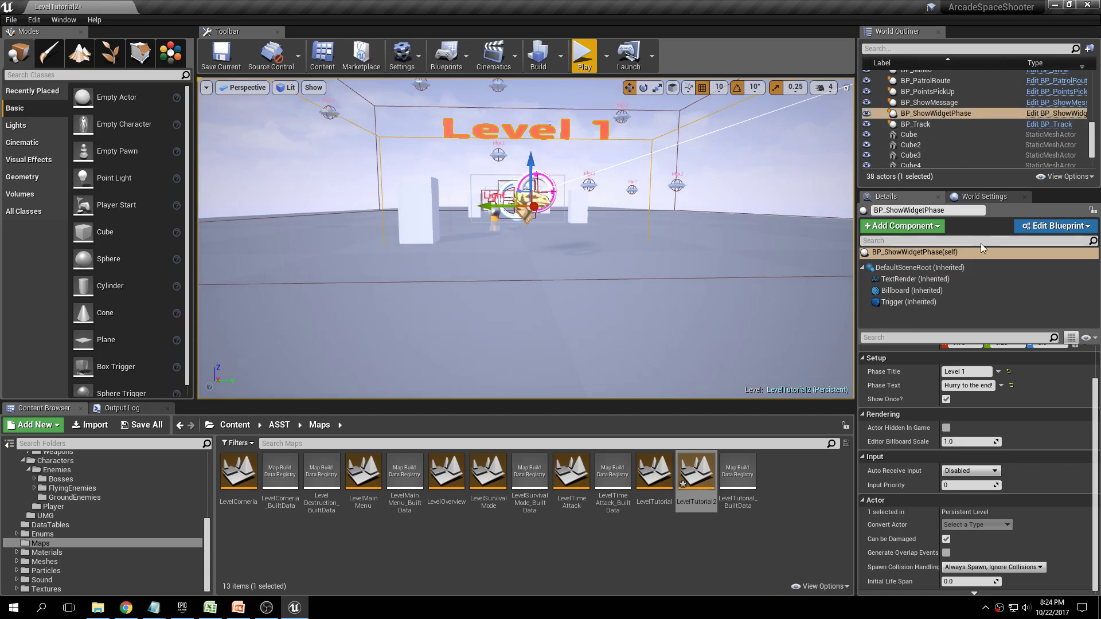
pyautogui.click(964, 372)
pyautogui.click(973, 373)
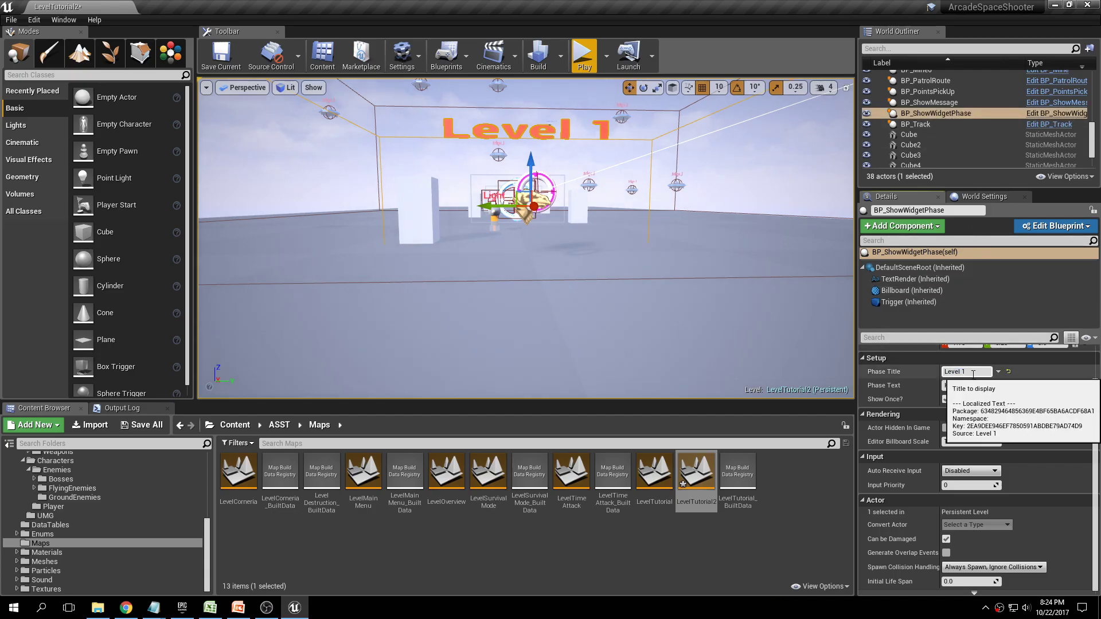
pyautogui.press('BackSpace')
pyautogui.write('2')
pyautogui.press('Return')
pyautogui.click(957, 387)
pyautogui.write('Al')
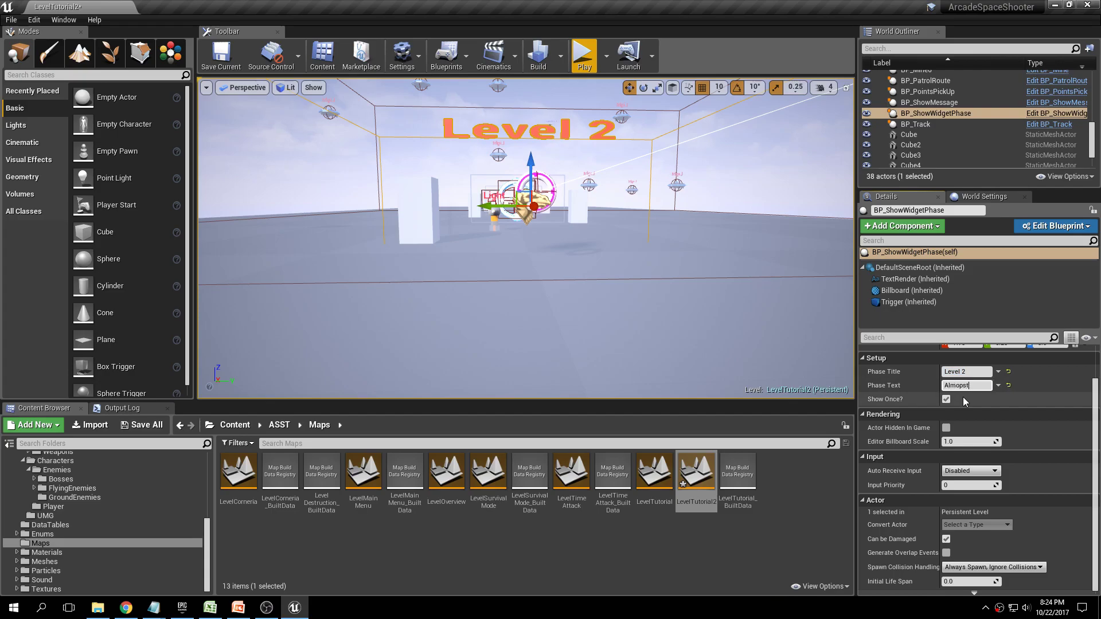
pyautogui.write('most there!')
# Save the LevelTutorial2 map and play-test it through to the NPC message.
pyautogui.click(142, 425)
pyautogui.click(642, 409)
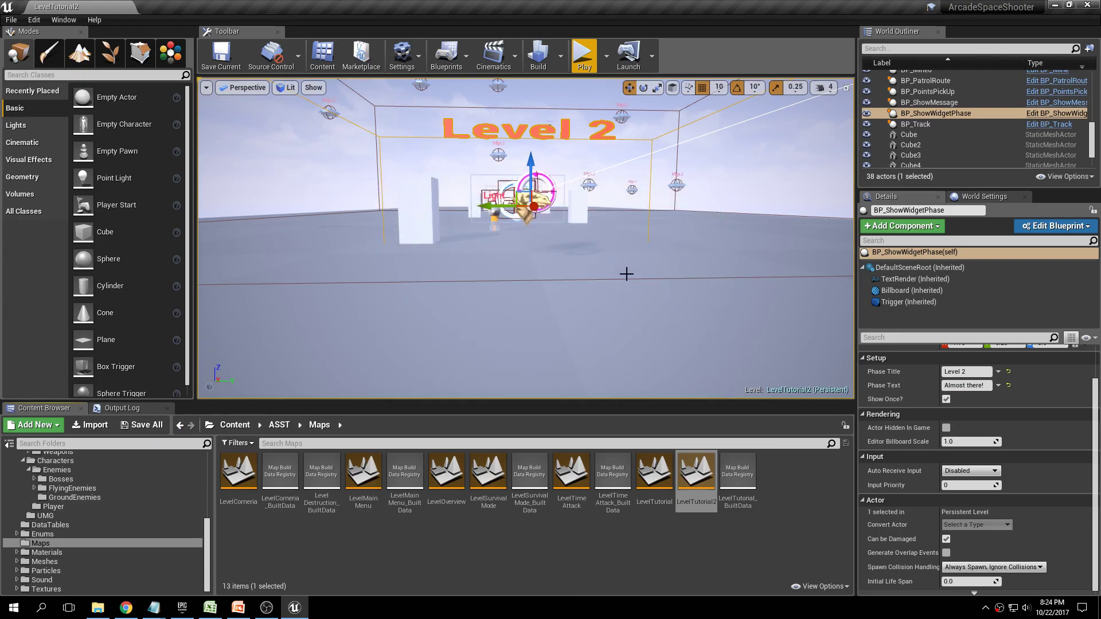
pyautogui.click(581, 71)
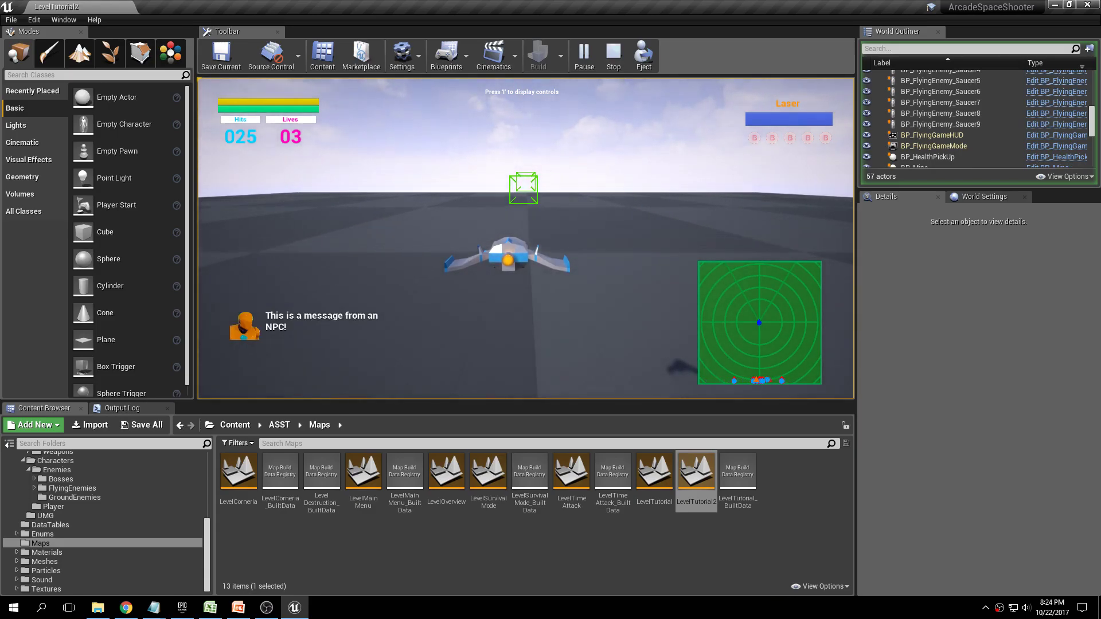
pyautogui.press('Escape')
# Look over the LevelTutorial2 layout and switch to PowerPoint to check the next topic in the outline.
pyautogui.moveTo(588, 194); pyautogui.dragTo(528, 198, button='right')
pyautogui.moveTo(575, 159); pyautogui.dragTo(575, 159, button='right')
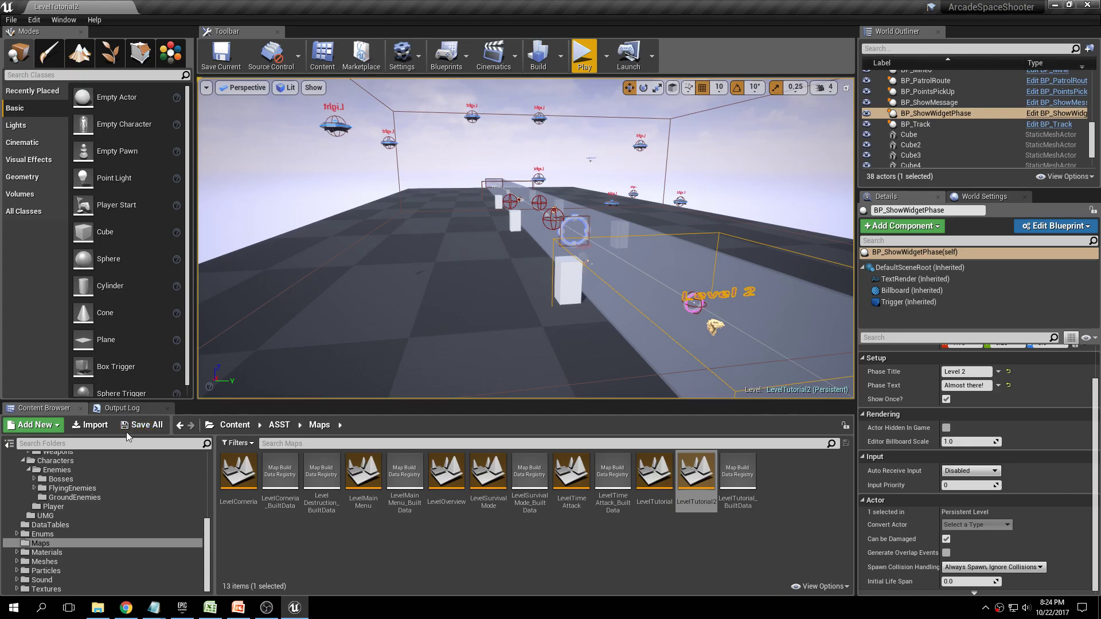
pyautogui.click(772, 512)
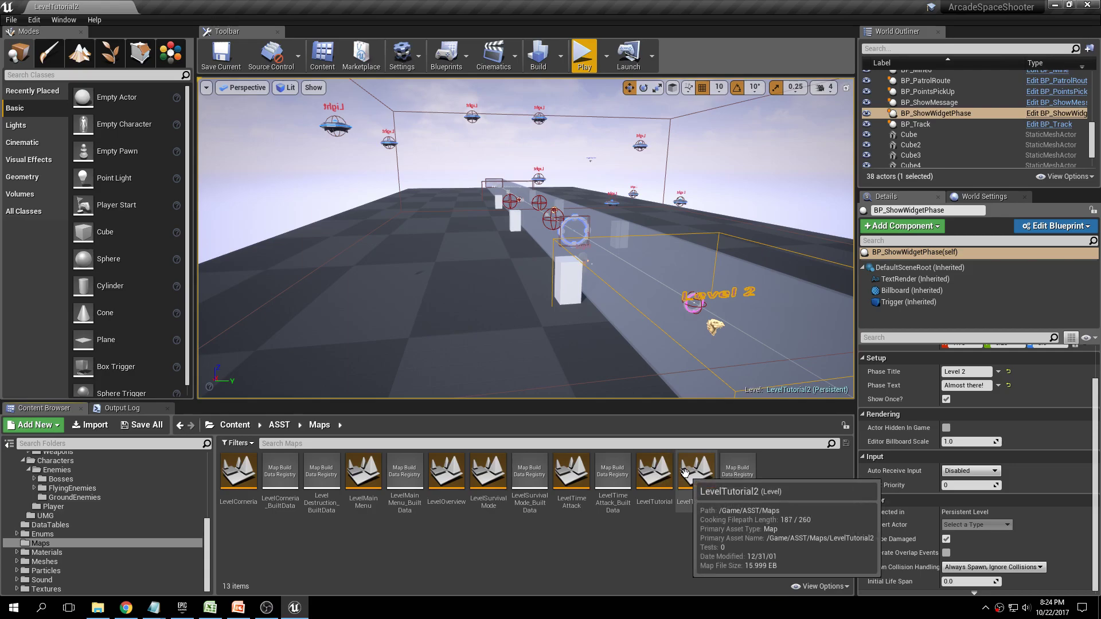
pyautogui.click(238, 608)
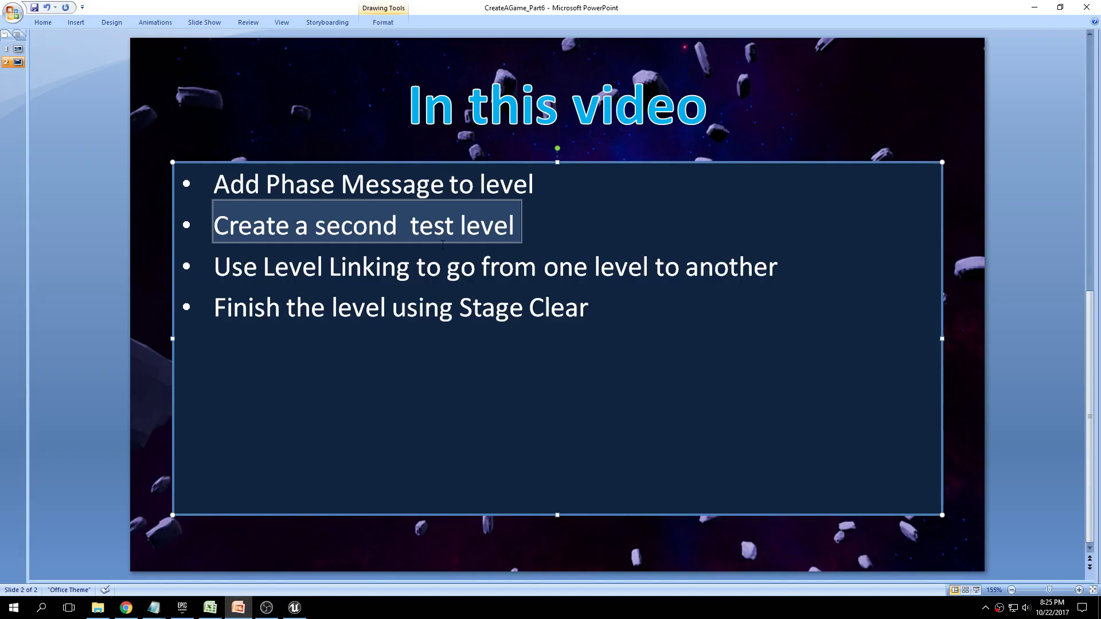
# Highlight the Level Linking topic on the slide, switch to Unreal Editor and open the DT_Levels data table docked beside the level.
pyautogui.moveTo(792, 263); pyautogui.dragTo(232, 262)
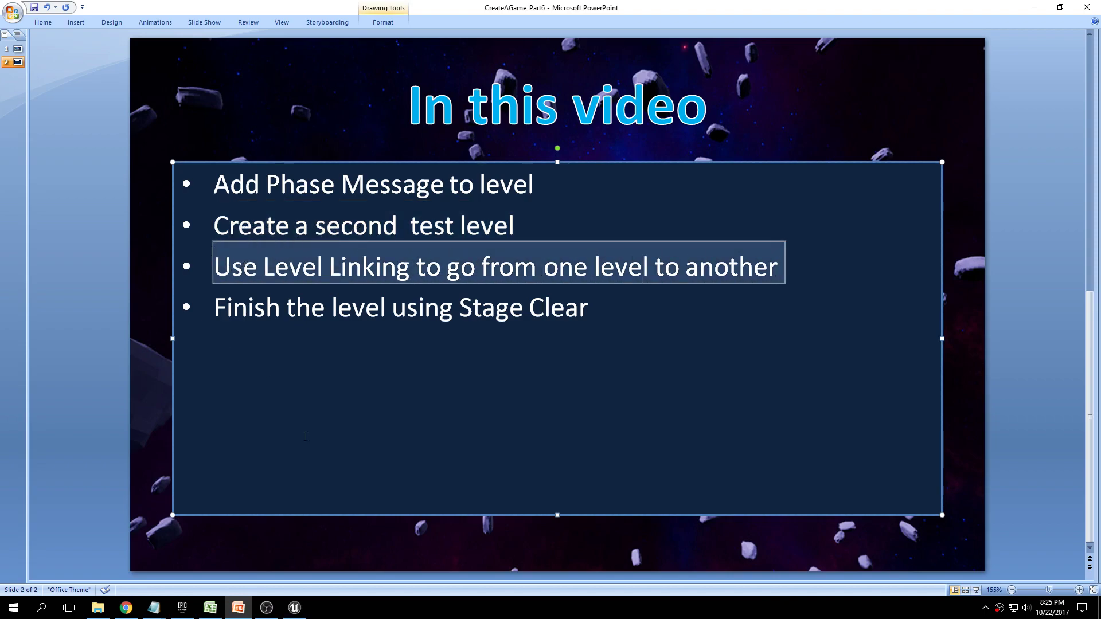
pyautogui.click(294, 608)
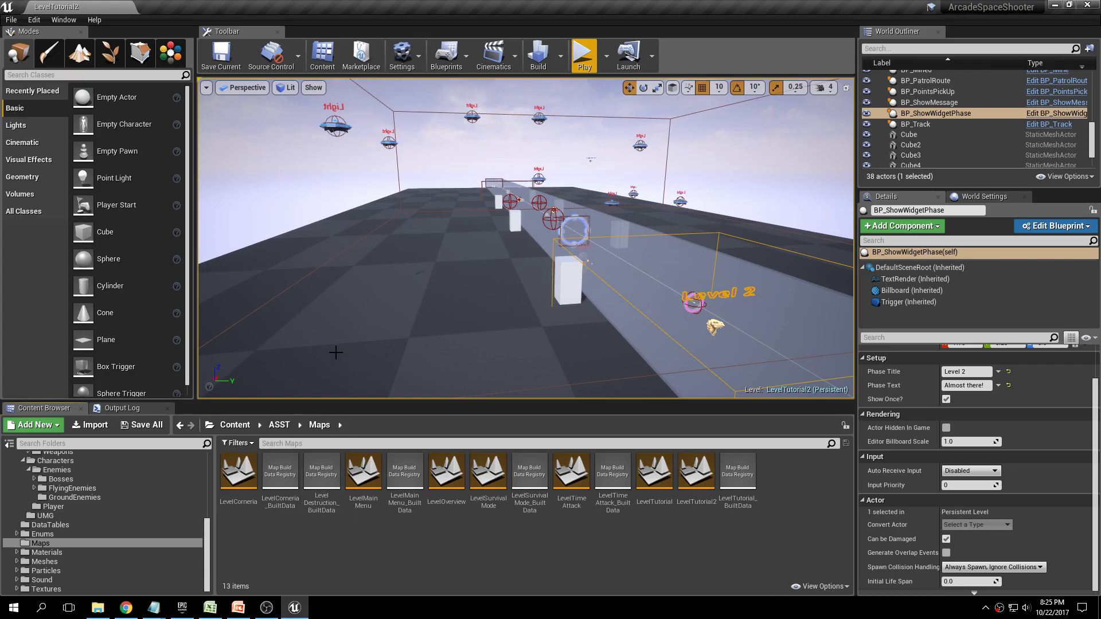
pyautogui.scroll(5, 85, 488)
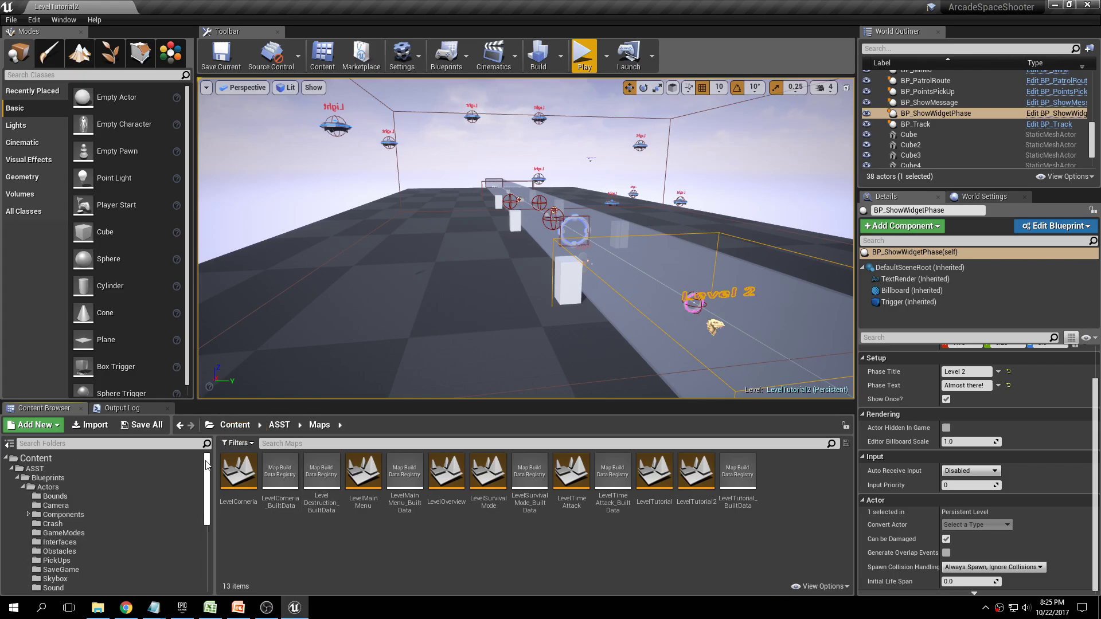
pyautogui.click(56, 466)
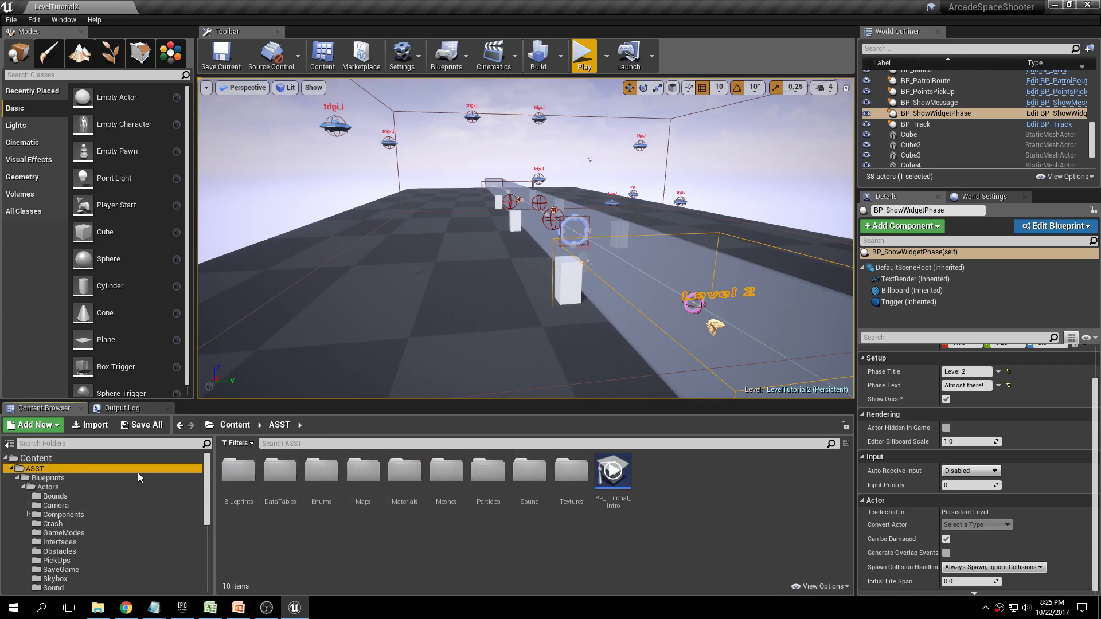
pyautogui.doubleClick(271, 475)
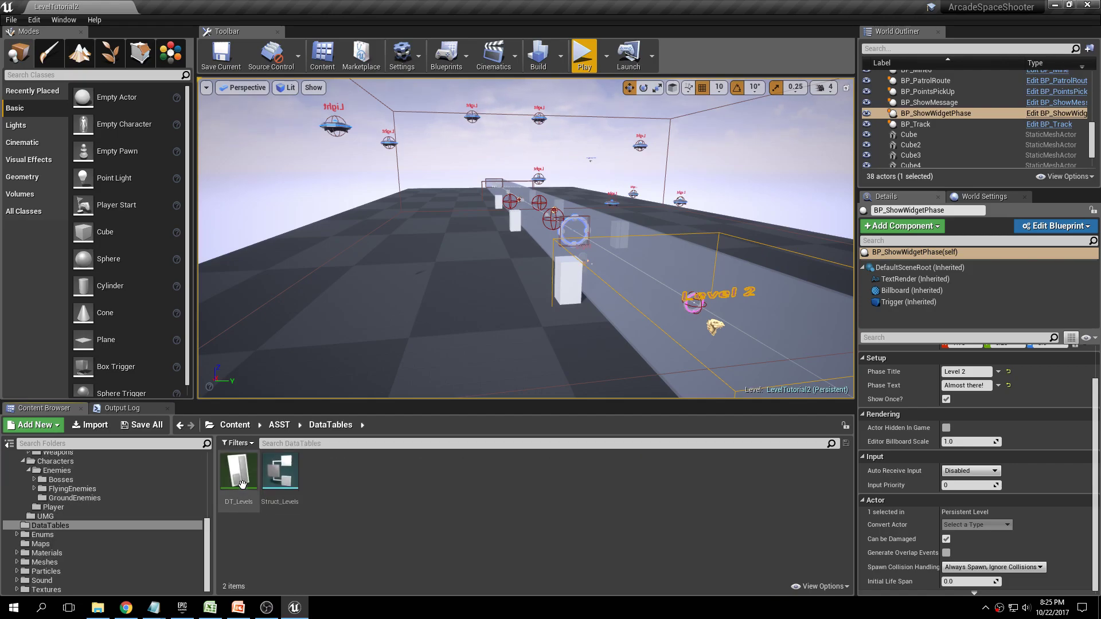
pyautogui.doubleClick(241, 479)
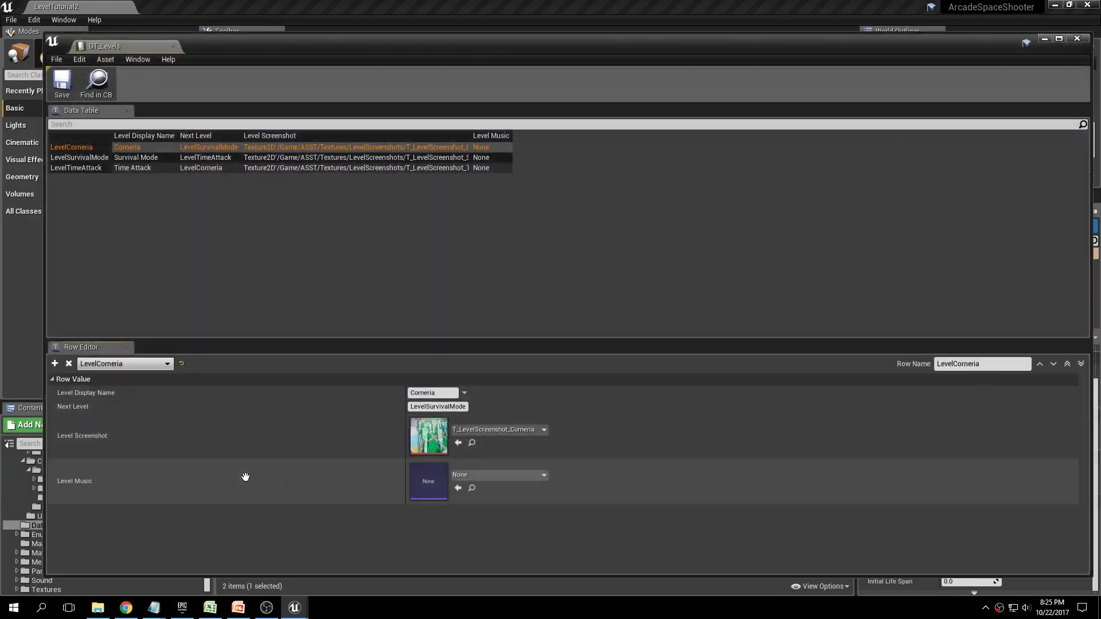
pyautogui.moveTo(149, 46); pyautogui.dragTo(172, 11)
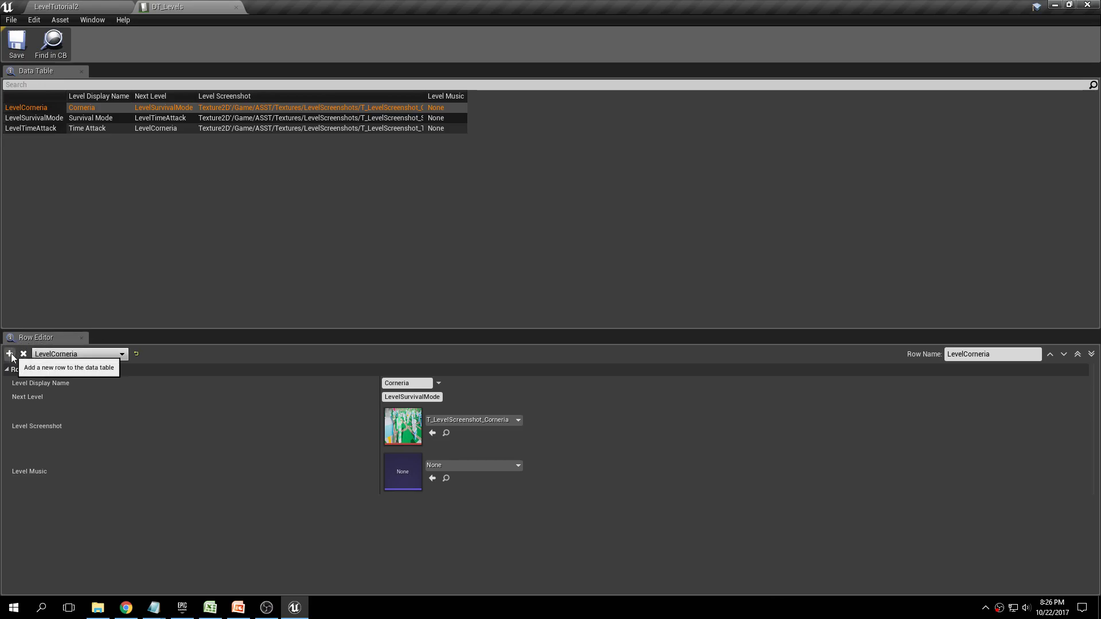
# Add a row to the DT_Levels data table named LevelTutorial, matching the map's name in the Maps folder.
pyautogui.click(105, 7)
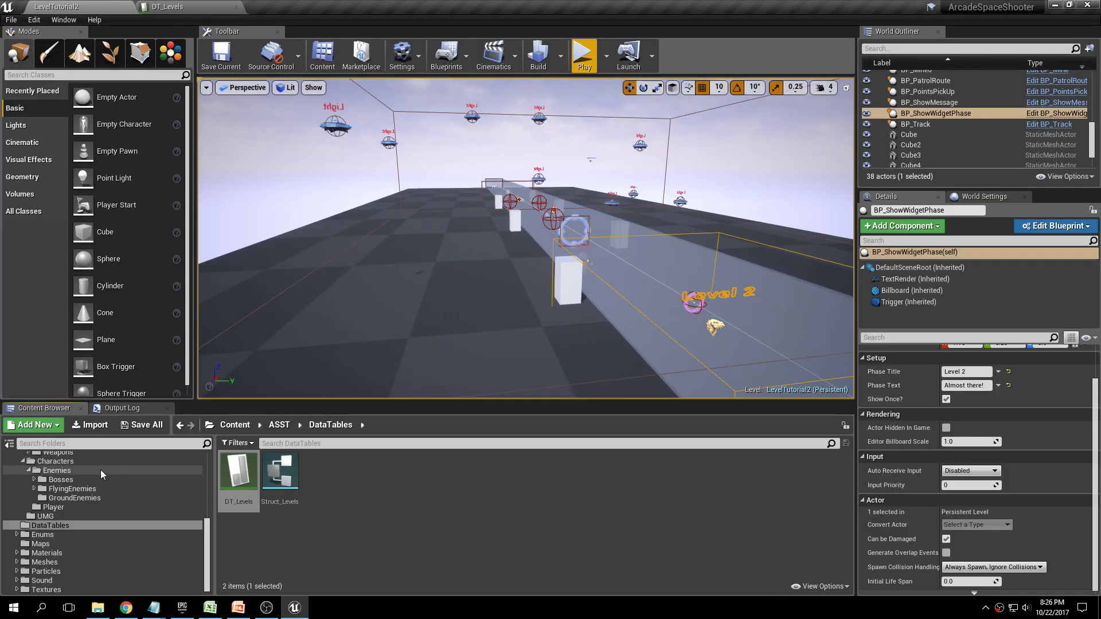
pyautogui.click(65, 545)
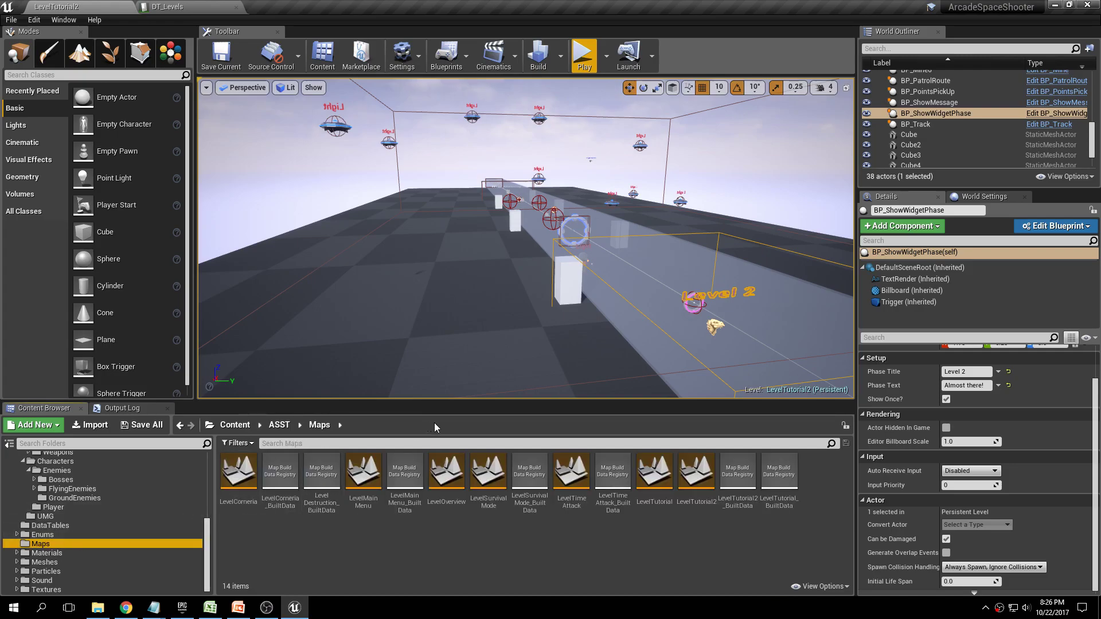
pyautogui.click(654, 487)
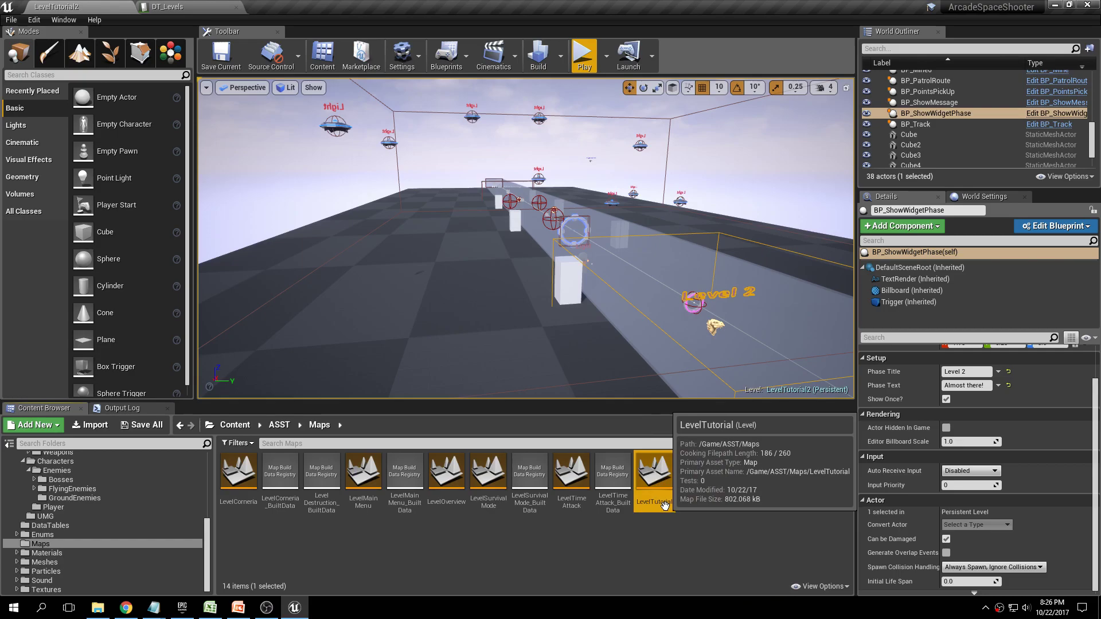
pyautogui.click(198, 6)
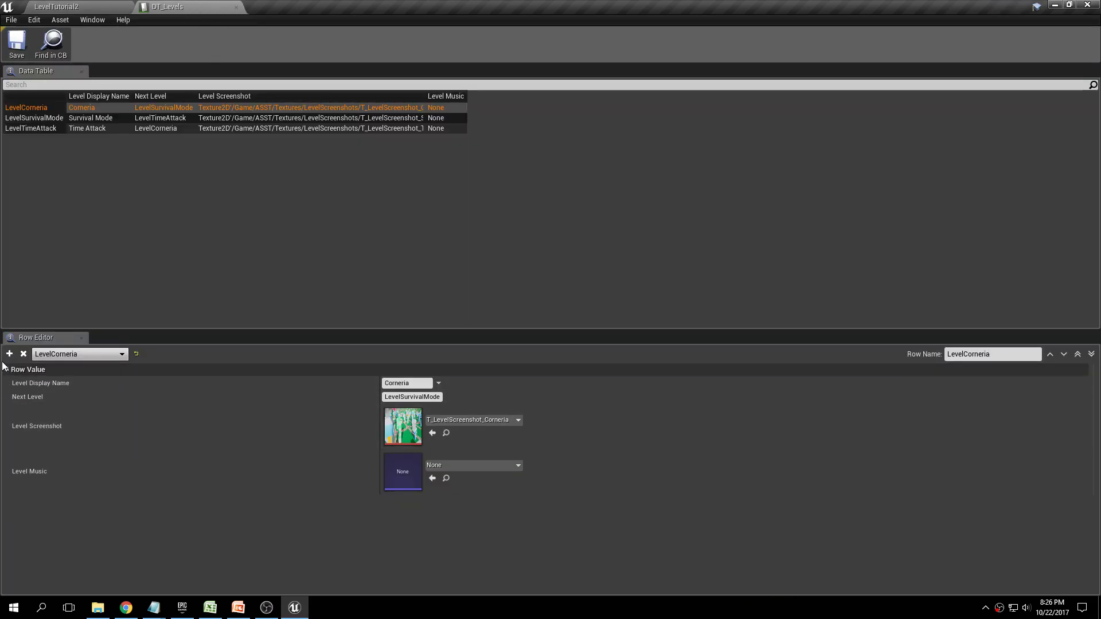
pyautogui.click(9, 354)
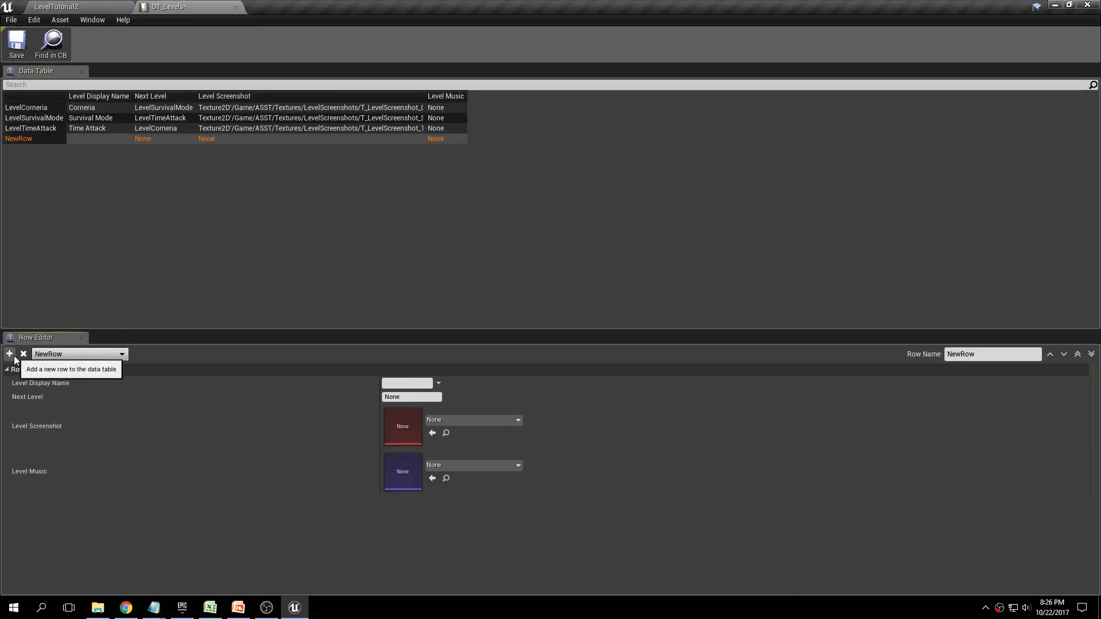
pyautogui.click(70, 355)
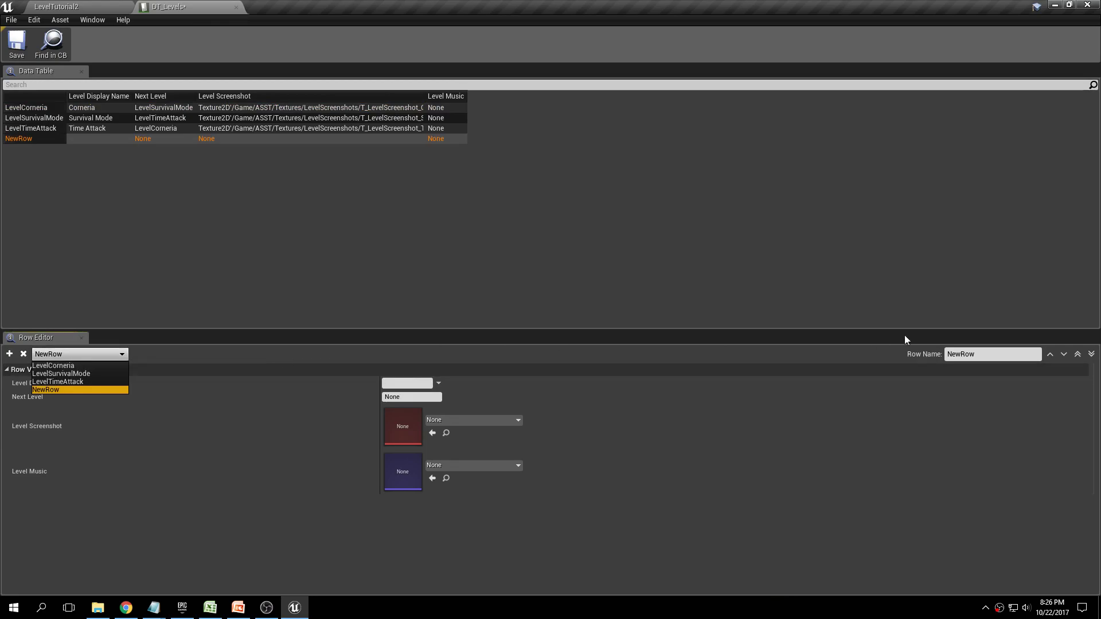
pyautogui.click(996, 354)
pyautogui.moveTo(995, 354); pyautogui.dragTo(940, 358)
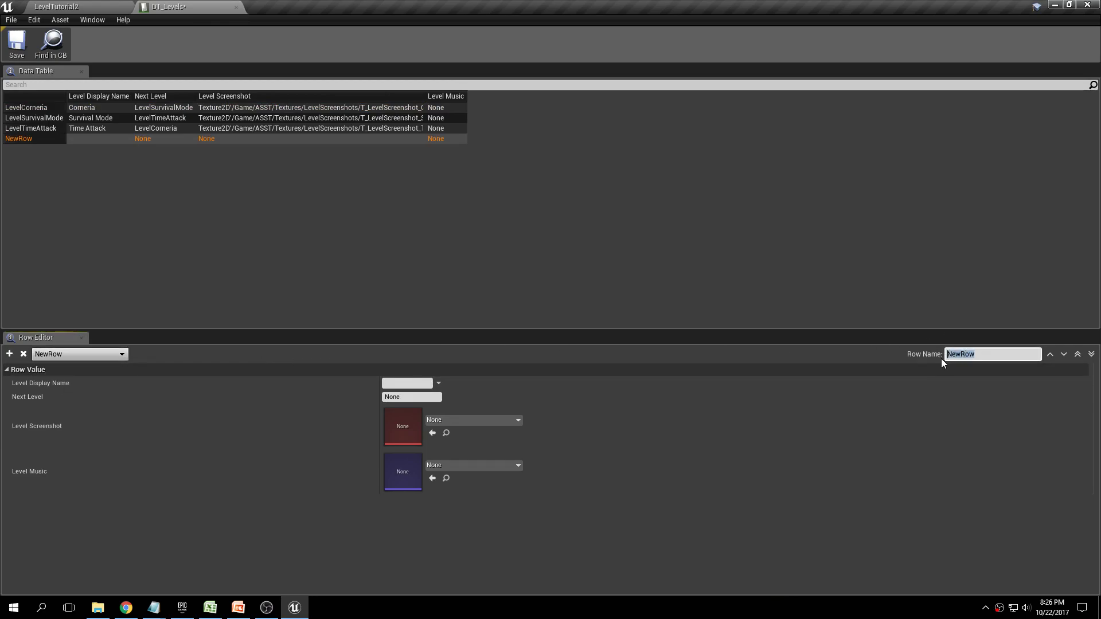
pyautogui.write('LevelTutorial')
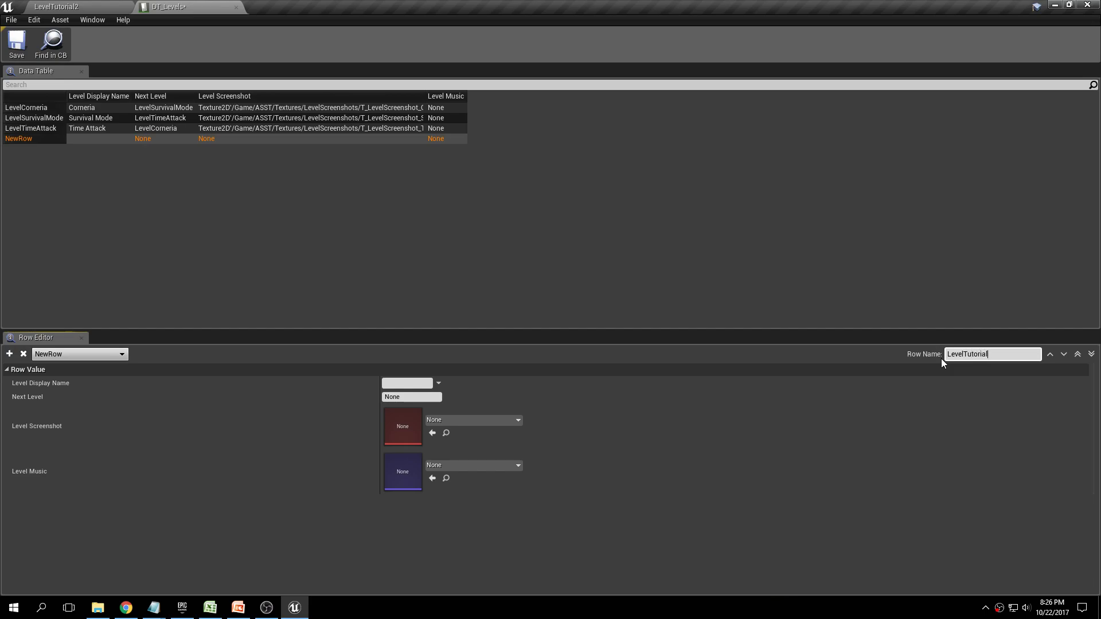
pyautogui.press('Return')
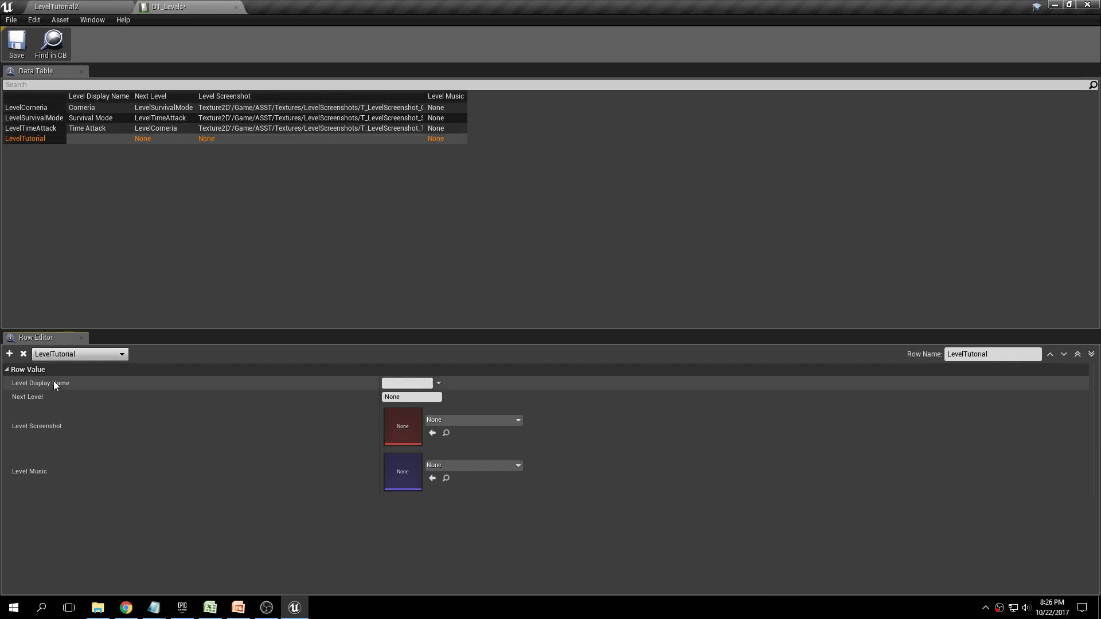
# Set the LevelTutorial row's Level Display Name to "Level 1" and its Next Level to LevelTutorial2.
pyautogui.click(417, 385)
pyautogui.write('Level 1')
pyautogui.press('Return')
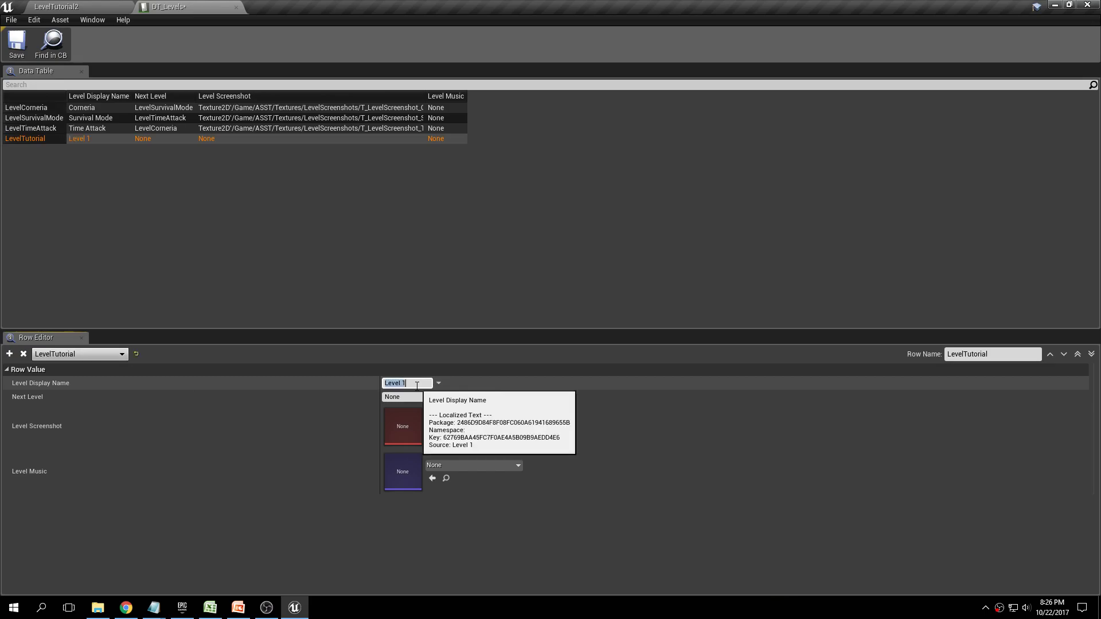
pyautogui.click(412, 399)
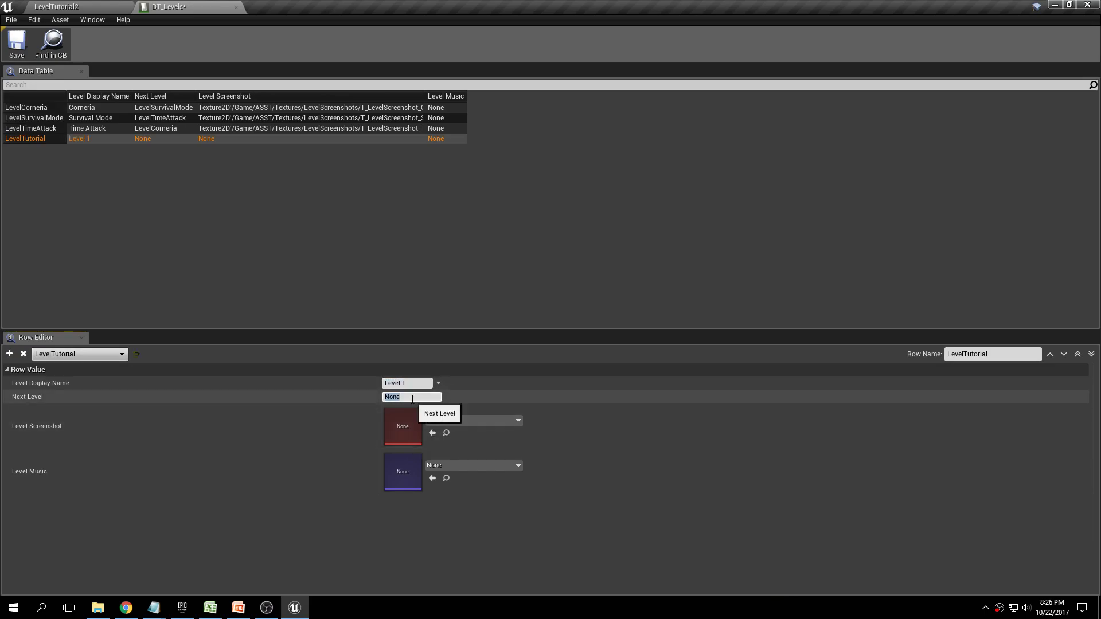
pyautogui.write('LevelTutoria')
pyautogui.press('Return')
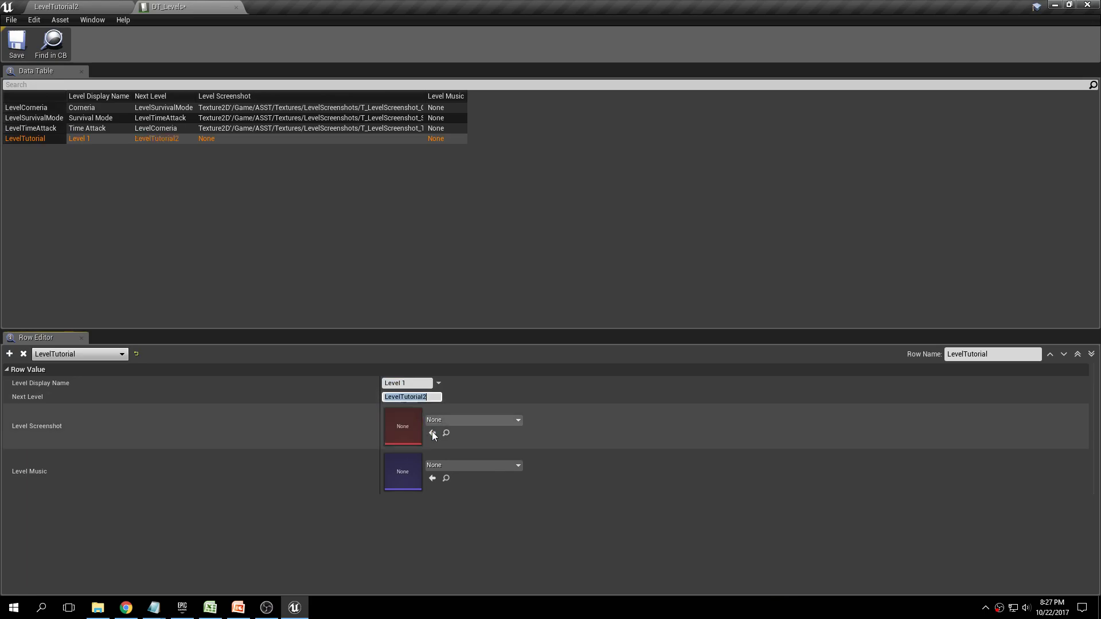
# Assign T_LevelScreenshot_Corneria as the LevelTutorial row's Level Screenshot and save the data table.
pyautogui.click(475, 420)
pyautogui.write('scree')
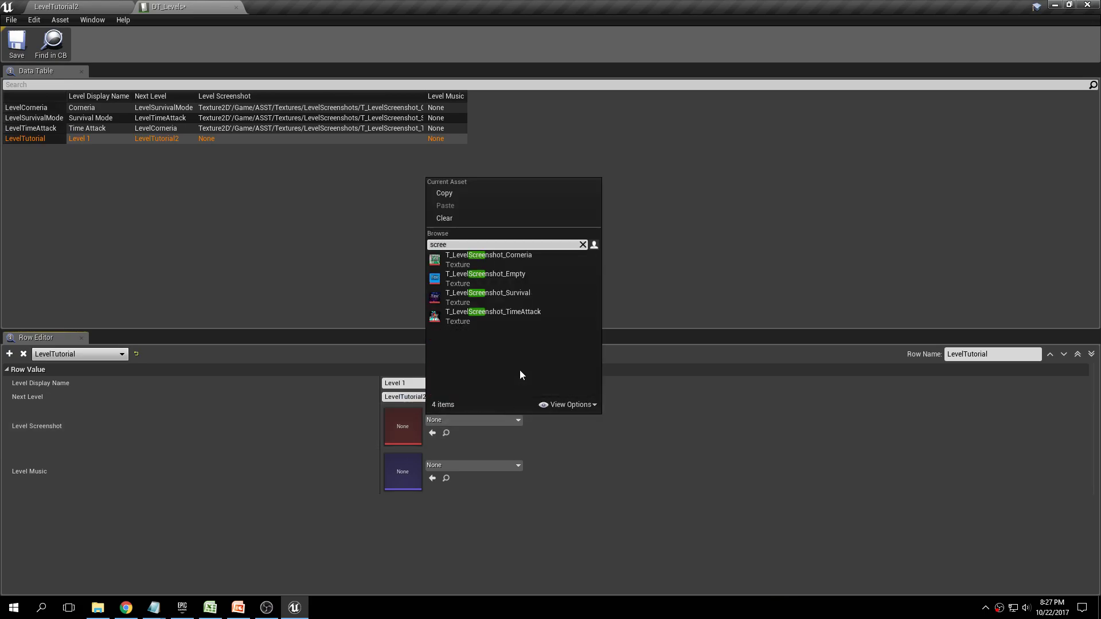
pyautogui.click(511, 258)
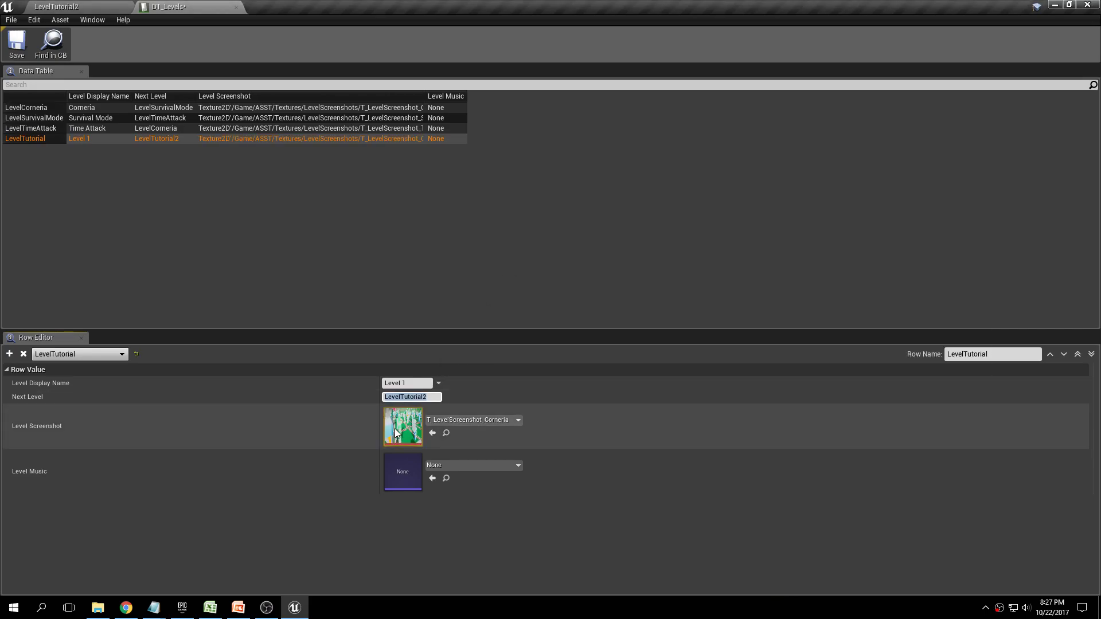
pyautogui.click(16, 43)
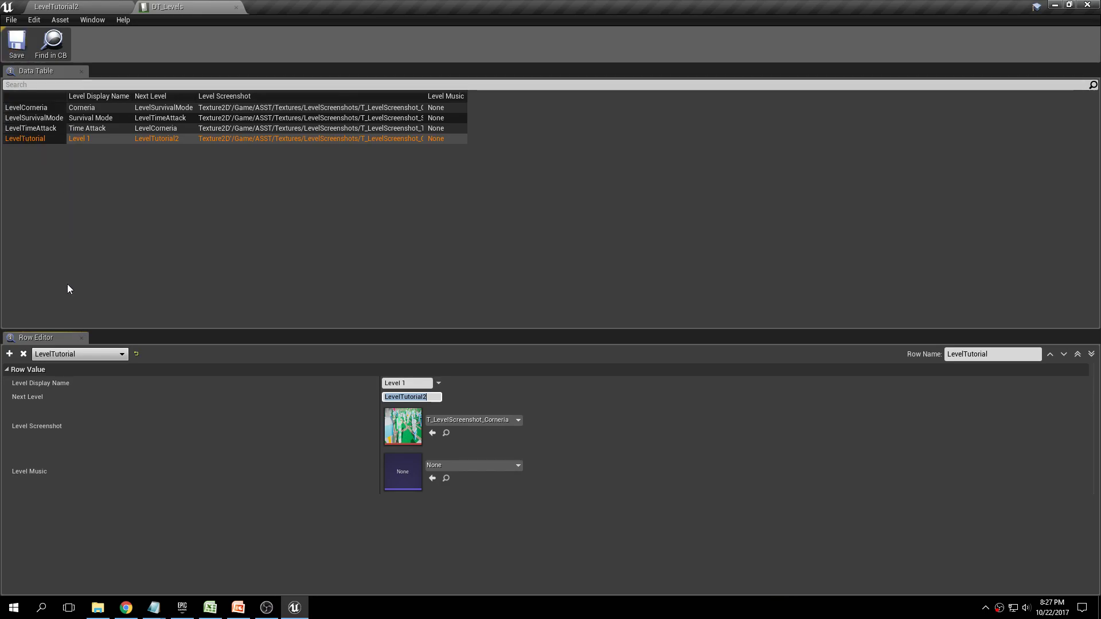
# Add another row to the data table and name it LevelTutorial2.
pyautogui.click(9, 354)
pyautogui.click(946, 355)
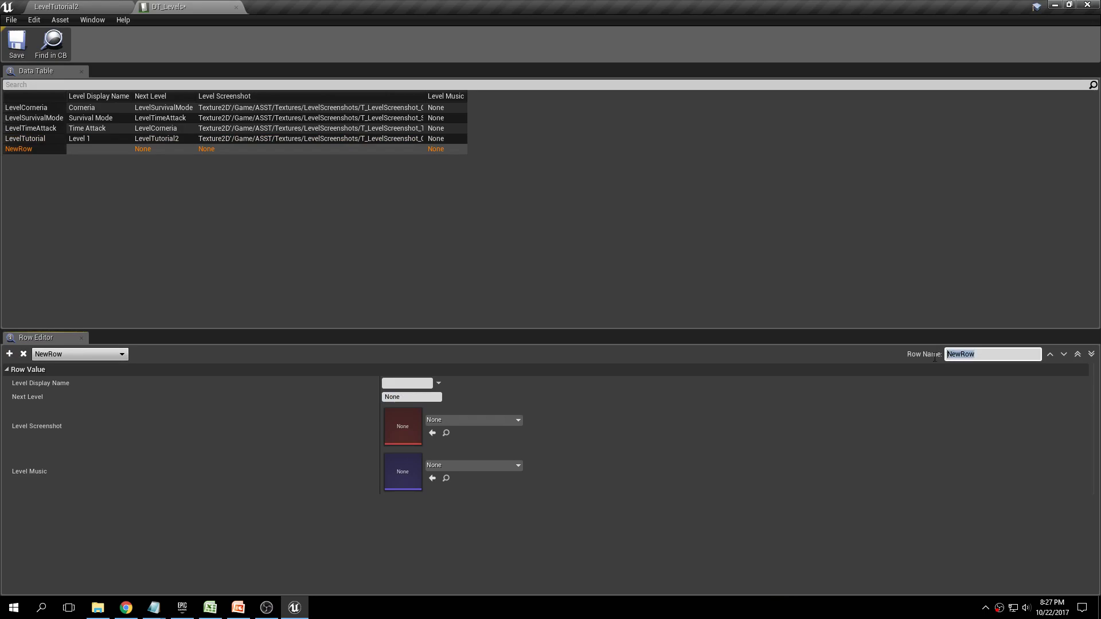
pyautogui.write('LevelTutorial2')
pyautogui.press('Return')
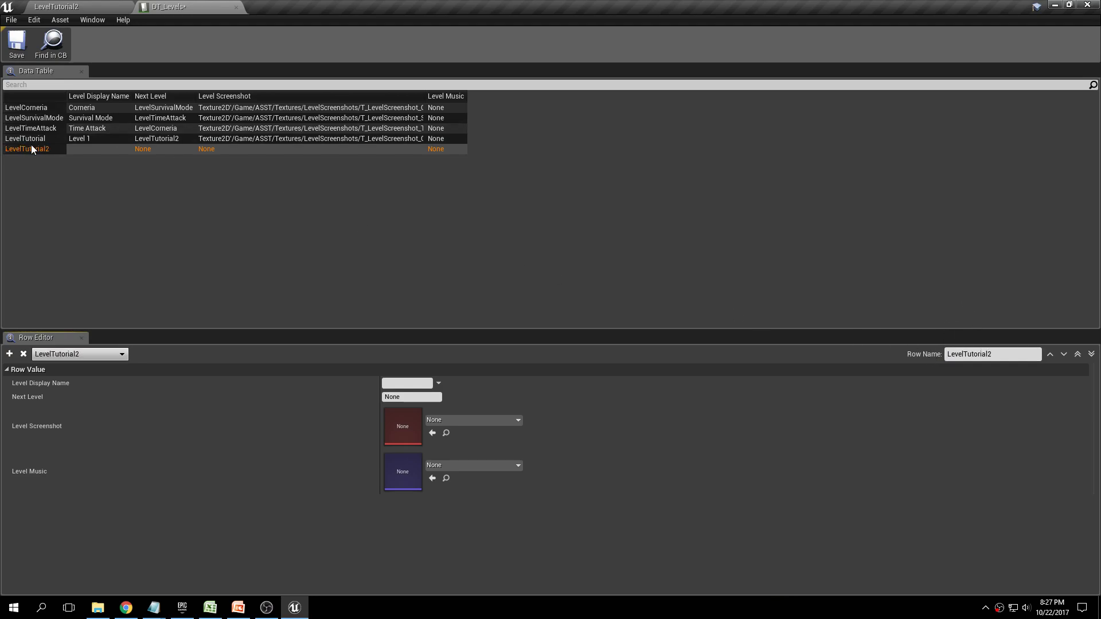
# Set the LevelTutorial2 row's Level Display Name to "Level 2" and its Next Level to LevelTutorial.
pyautogui.click(405, 383)
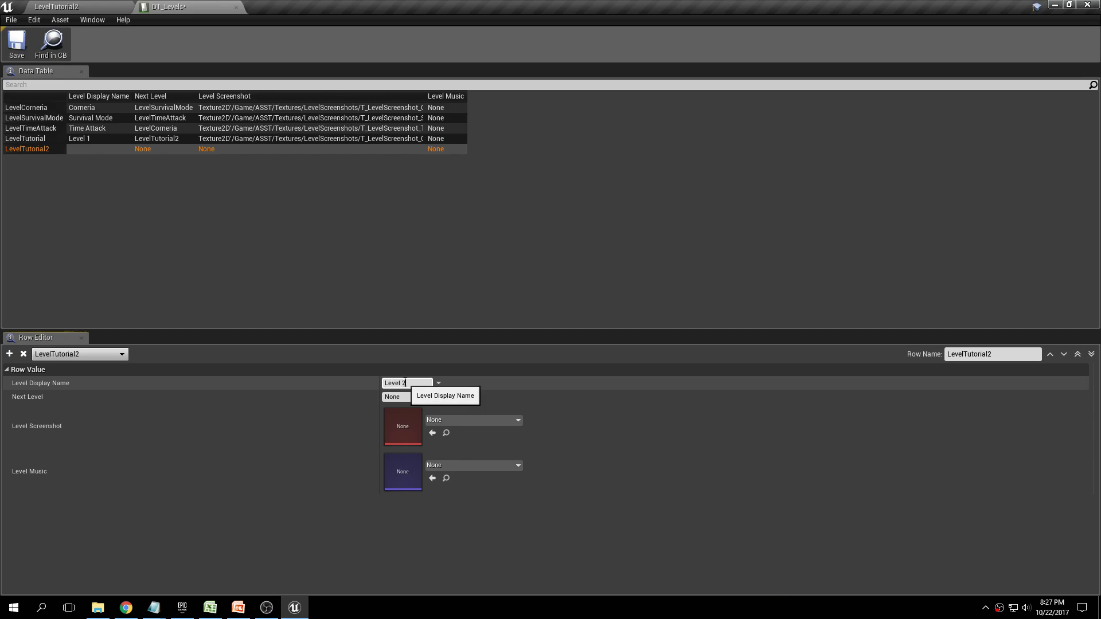
pyautogui.press('Return')
pyautogui.click(414, 398)
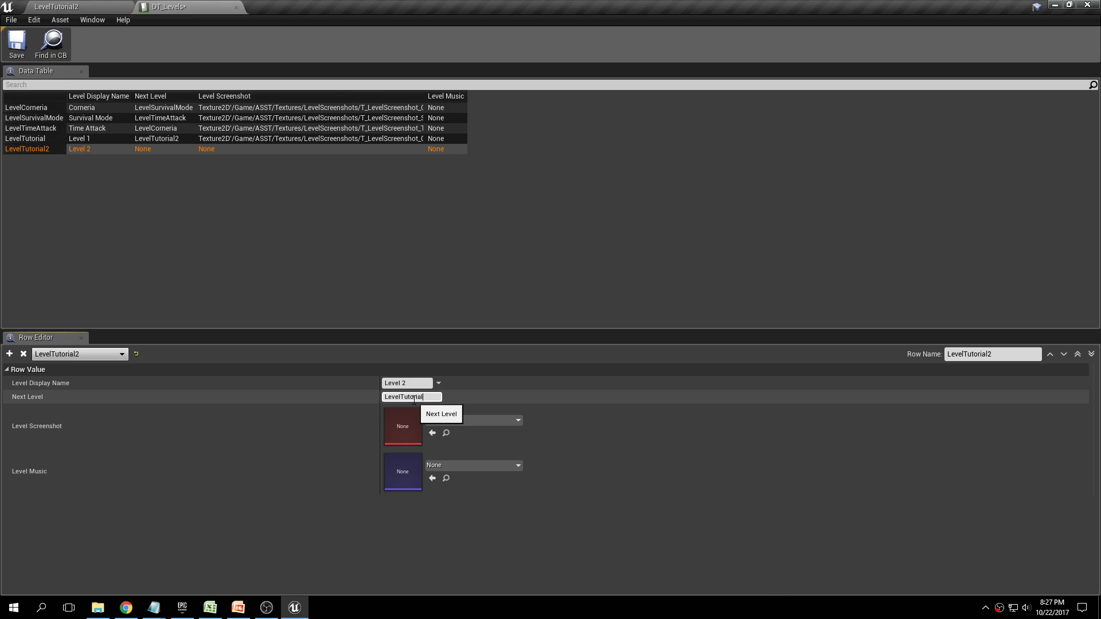
pyautogui.press('Return')
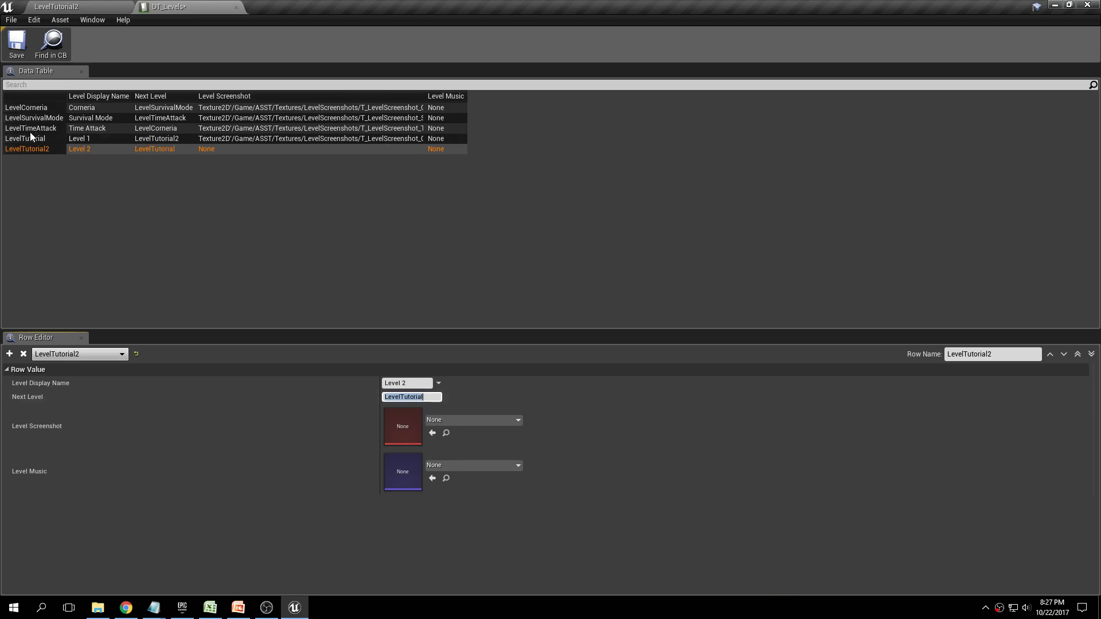
# Assign T_LevelScreenshot_Survival as the LevelTutorial2 row's Level Screenshot and save the data table.
pyautogui.click(439, 422)
pyautogui.write('screen')
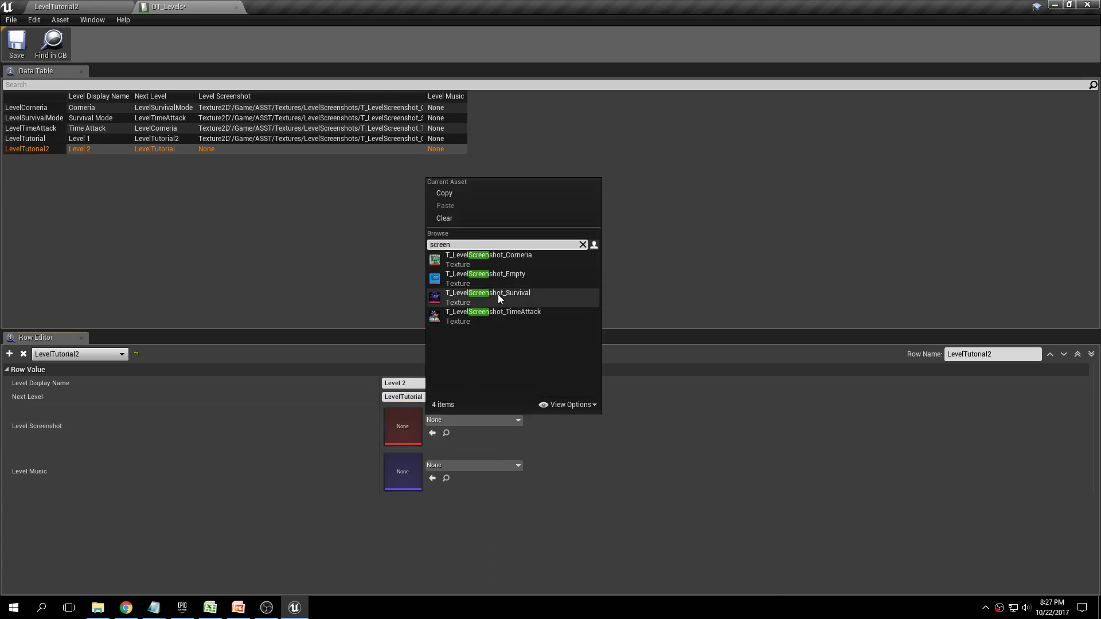
pyautogui.click(480, 296)
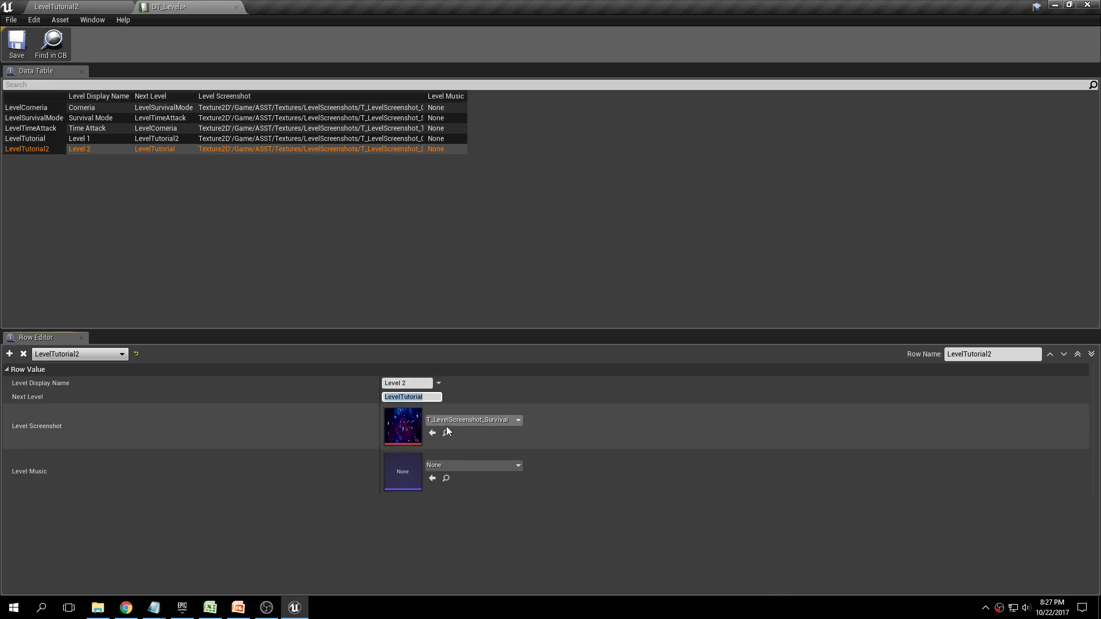
pyautogui.click(403, 396)
pyautogui.click(17, 43)
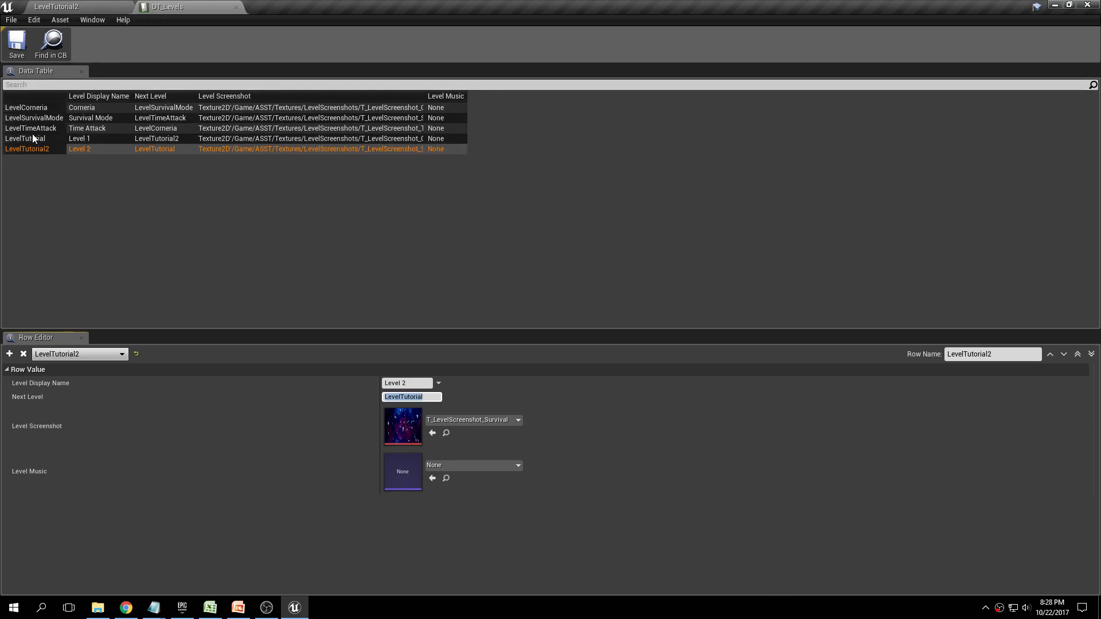
# Return to the level editor and open the LevelTutorial map from the Maps folder.
pyautogui.click(72, 8)
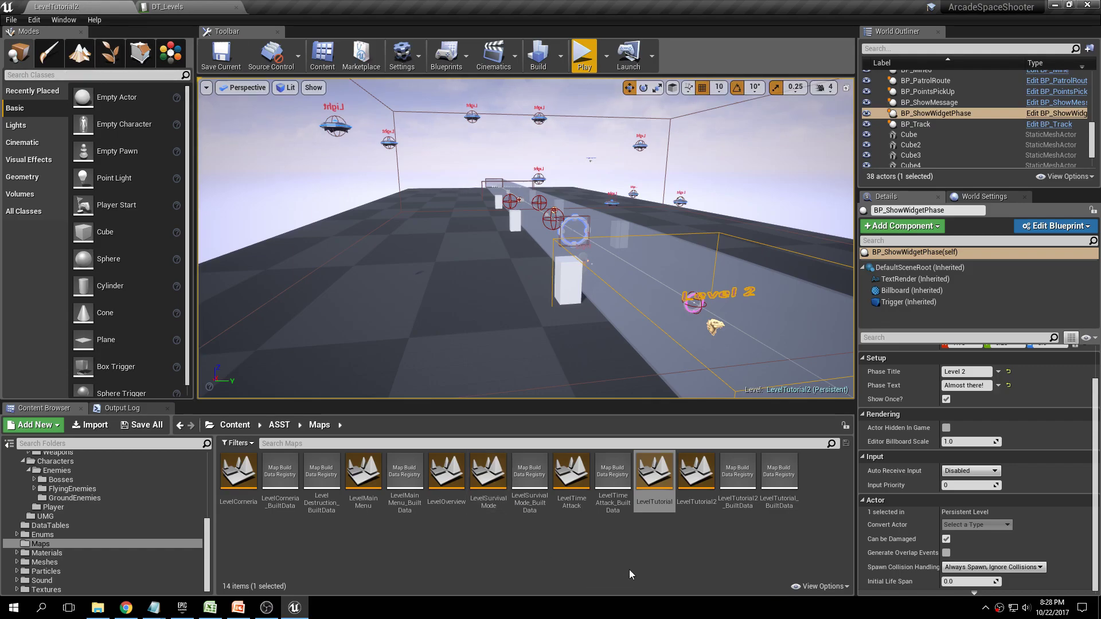
pyautogui.click(669, 518)
pyautogui.doubleClick(657, 485)
pyautogui.moveTo(526, 238)
pyautogui.mouseDown(button='right')
pyautogui.moveTo(743, 252)
pyautogui.moveTo(526, 238)
pyautogui.mouseUp(button='right')
pyautogui.press('w')
pyautogui.moveTo(620, 268); pyautogui.dragTo(620, 268, button='right')
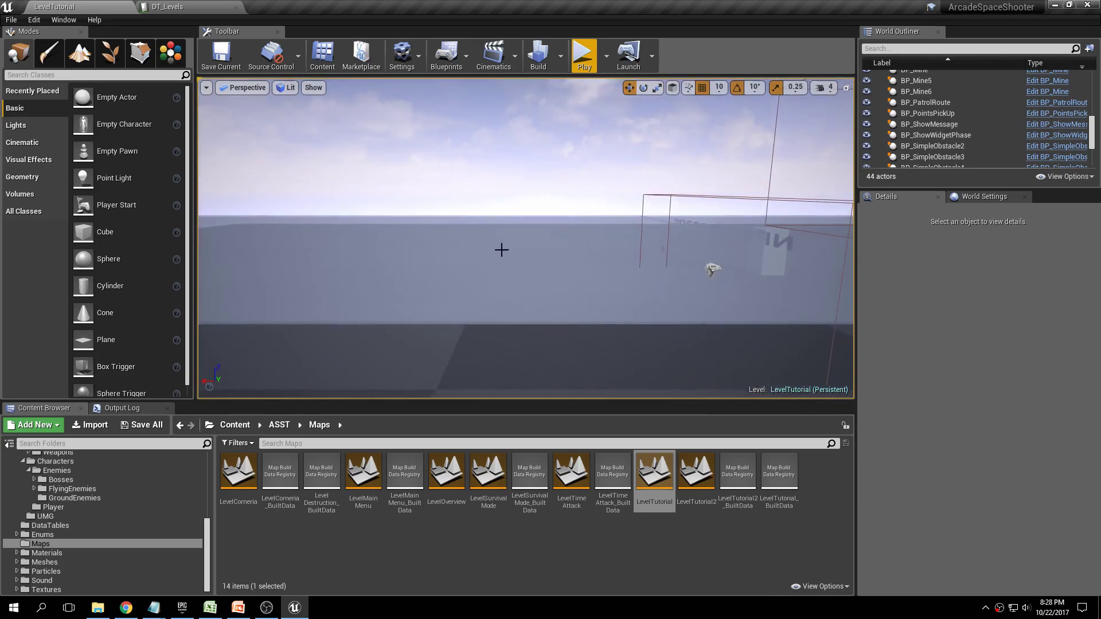
# Find BP_StageClear in the Actors Tools folder and place an instance in the LevelTutorial level.
pyautogui.click(205, 462)
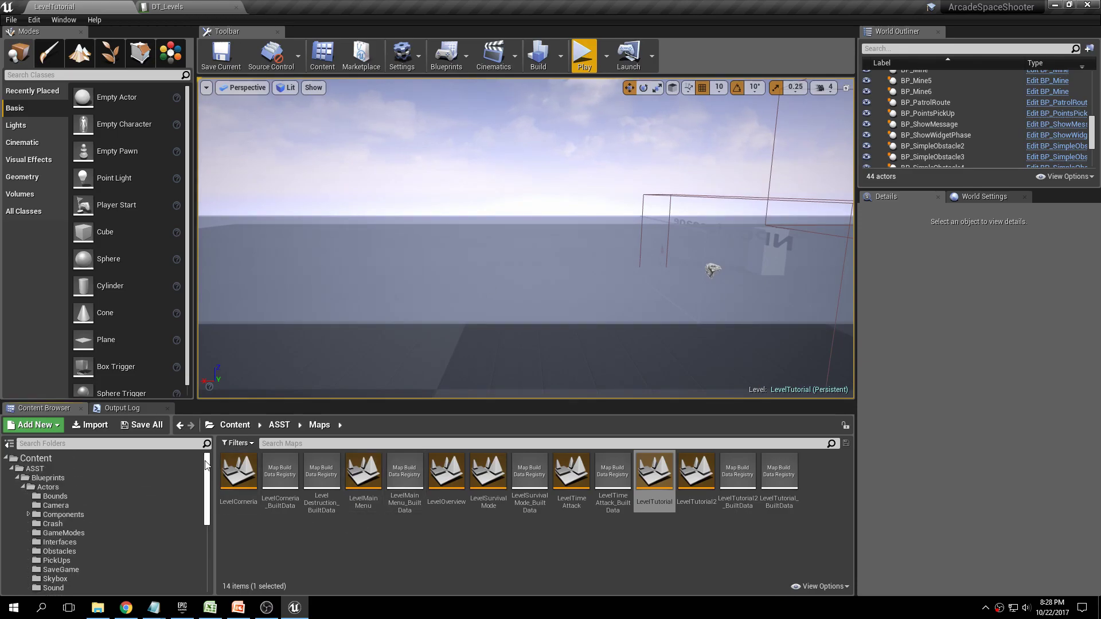
pyautogui.click(73, 476)
pyautogui.doubleClick(237, 470)
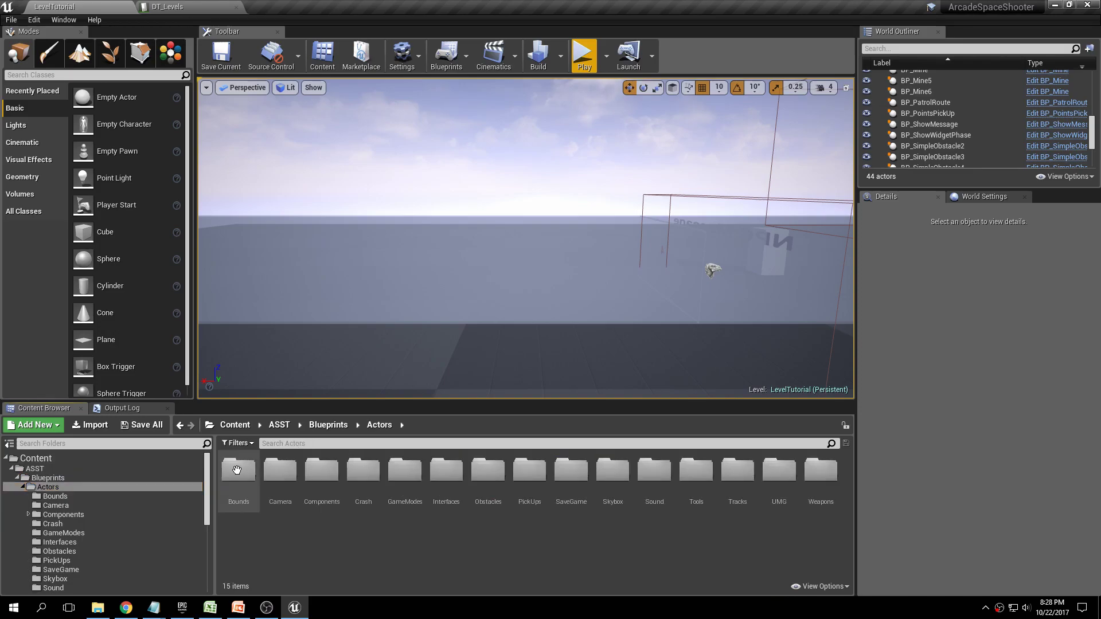
pyautogui.doubleClick(705, 481)
pyautogui.click(530, 476)
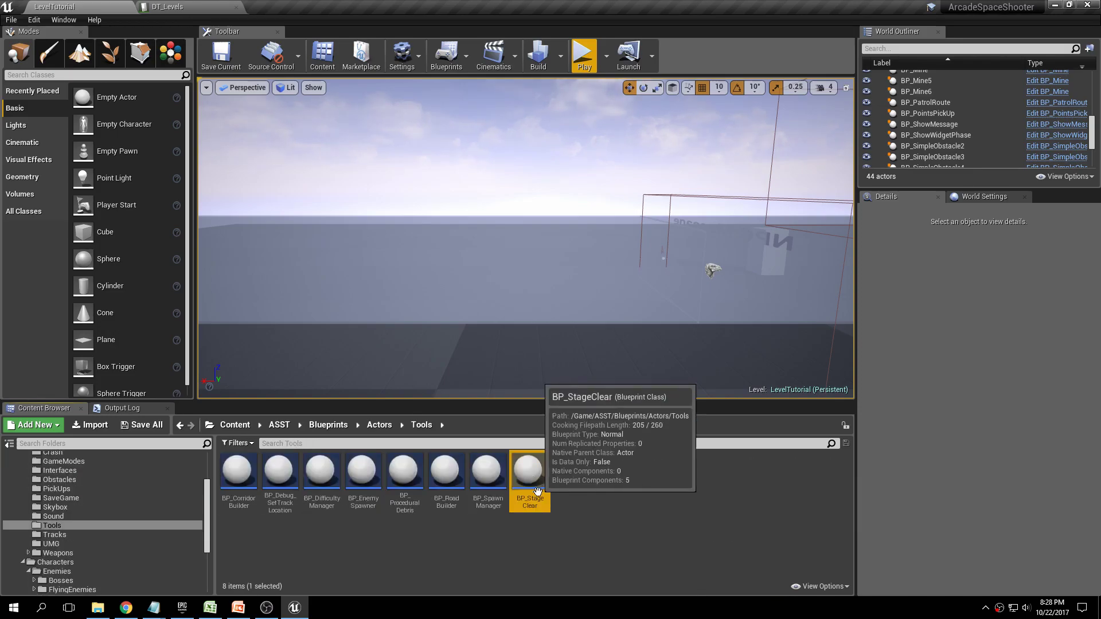
pyautogui.moveTo(533, 481); pyautogui.dragTo(529, 321)
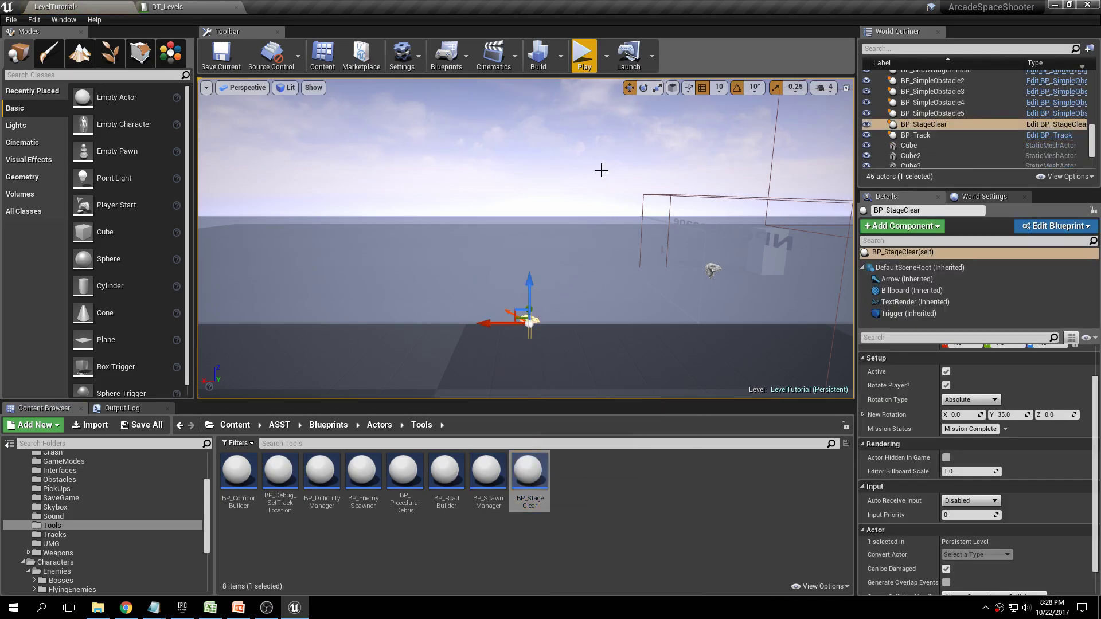
# Move BP_StageClear toward the track line, to about X 18230, Y 500, Z 970.
pyautogui.moveTo(602, 174); pyautogui.dragTo(459, 178, button='right')
pyautogui.moveTo(568, 264); pyautogui.dragTo(523, 293, button='right')
pyautogui.moveTo(478, 296); pyautogui.dragTo(581, 289)
pyautogui.moveTo(578, 260); pyautogui.dragTo(571, 229, button='right')
pyautogui.moveTo(569, 264); pyautogui.dragTo(569, 220)
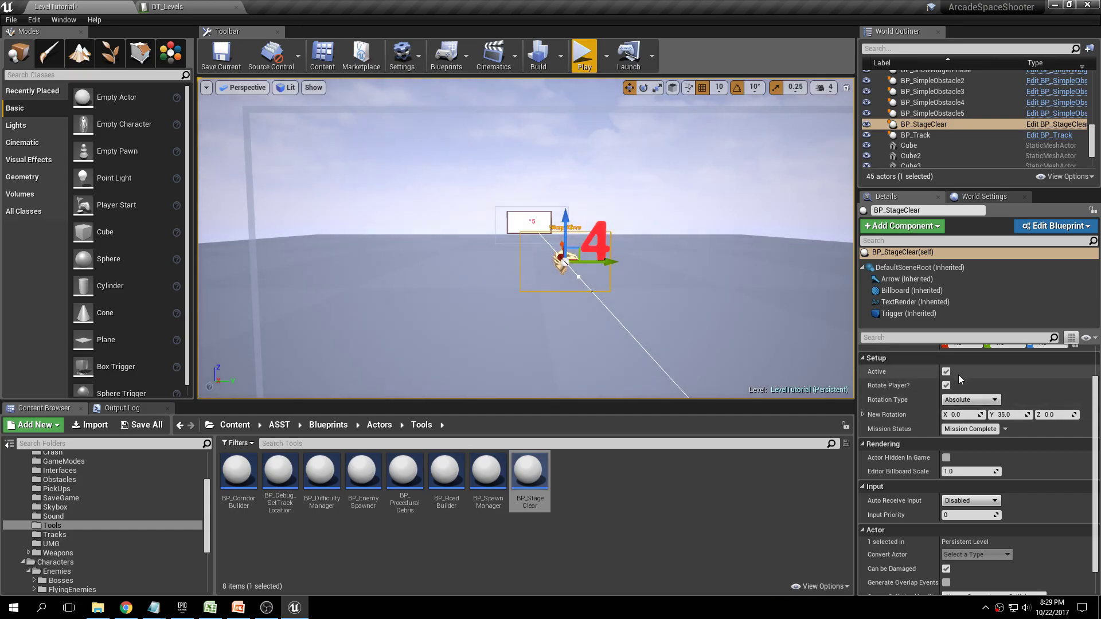
pyautogui.scroll(2, 956, 414)
pyautogui.moveTo(780, 259); pyautogui.dragTo(941, 256, button='right')
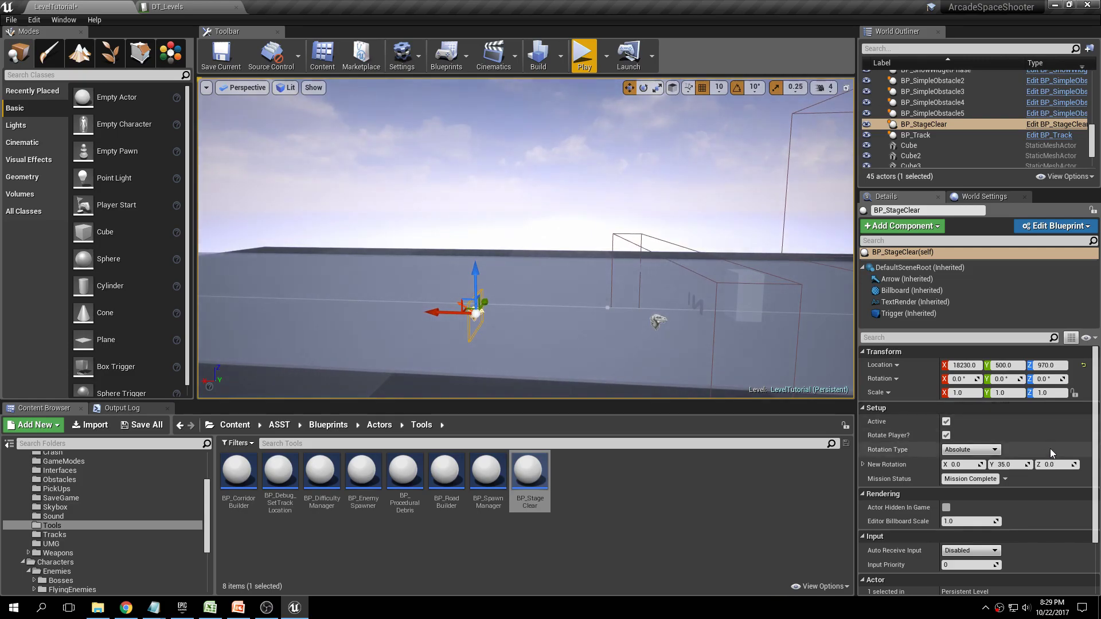
pyautogui.click(970, 395)
pyautogui.write('10')
pyautogui.press('Return')
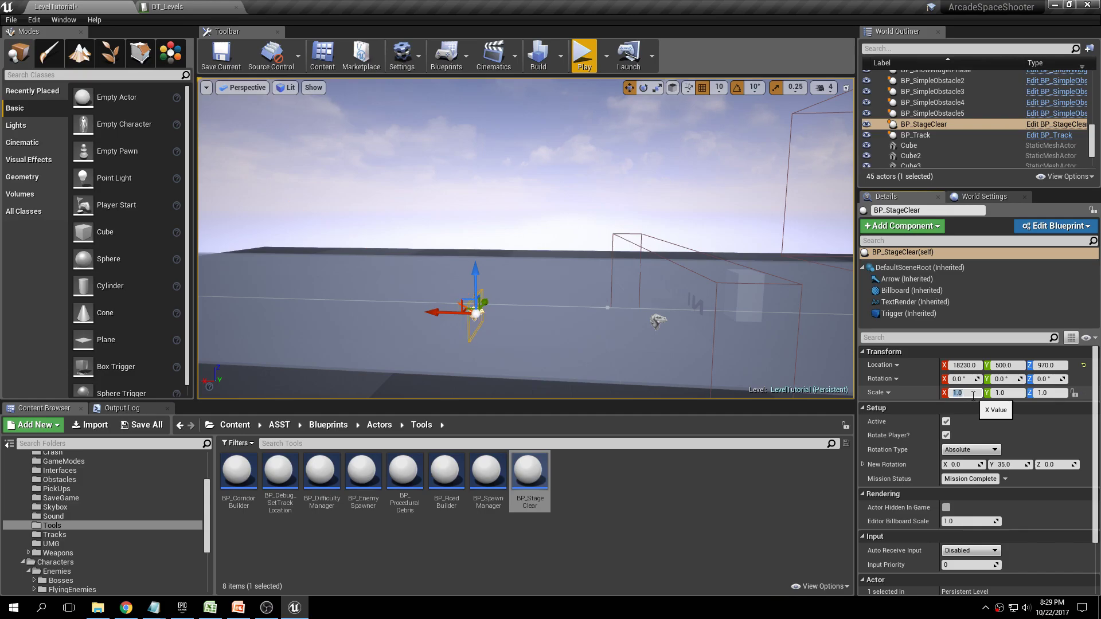
# Select BP_StageClear's Trigger component and stretch it along Y to a scale of about 38.25.
pyautogui.click(904, 314)
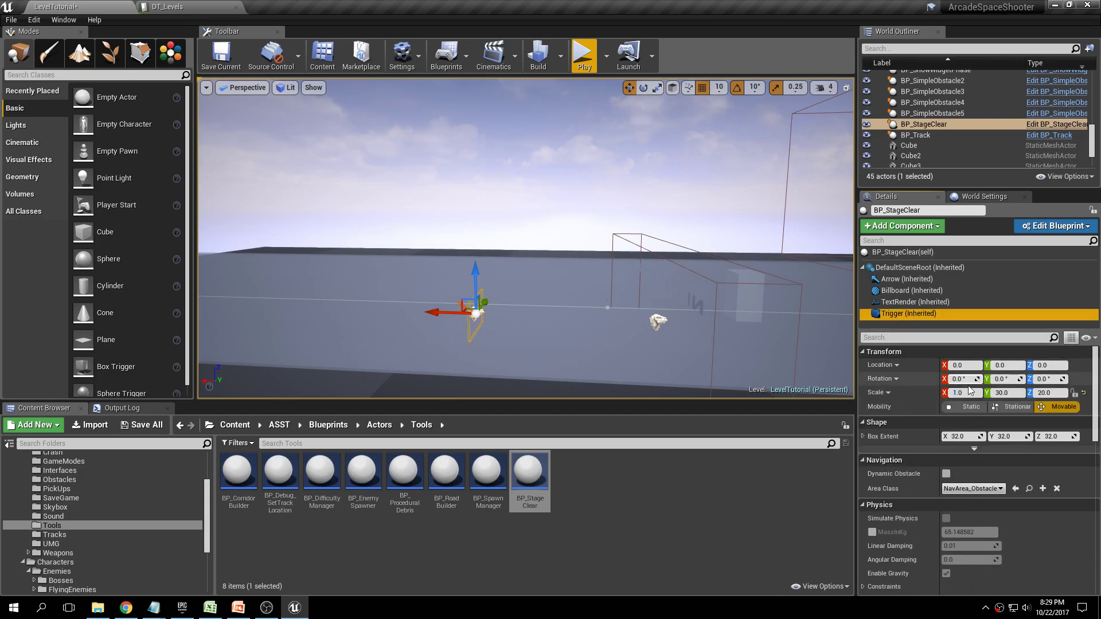
pyautogui.press('r')
pyautogui.moveTo(484, 301); pyautogui.dragTo(489, 299)
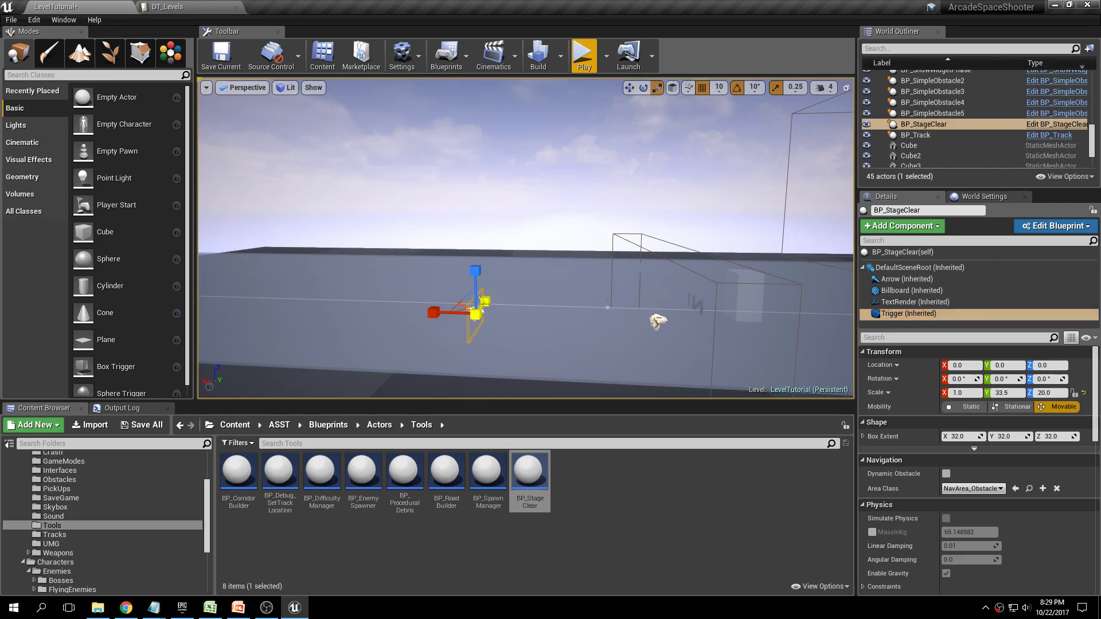
pyautogui.press('d')
pyautogui.moveTo(608, 282); pyautogui.dragTo(416, 282, button='right')
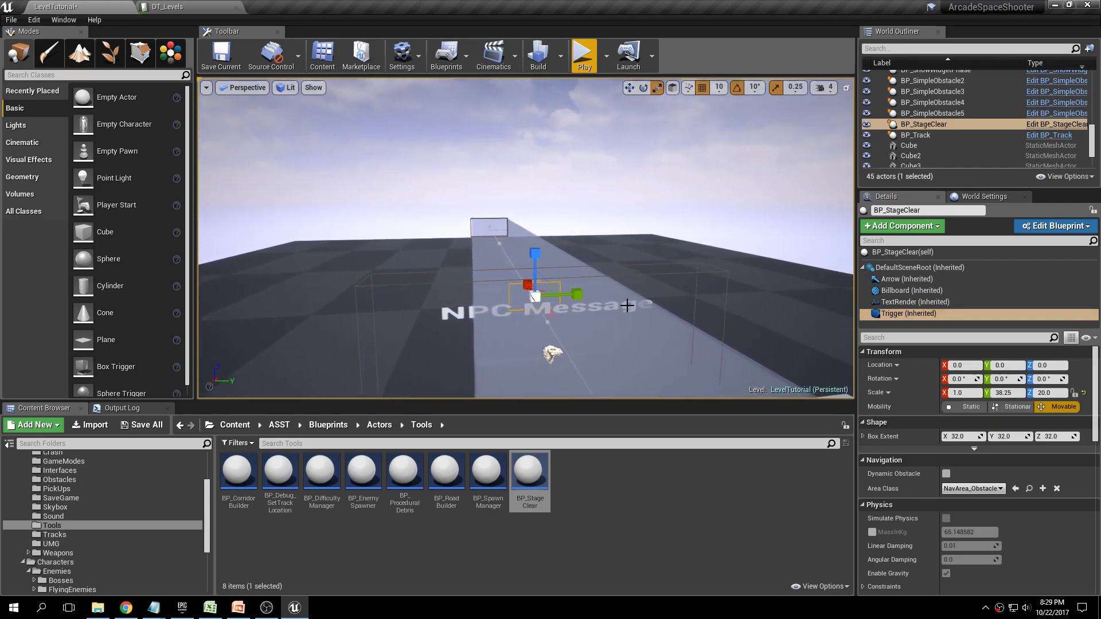
# Set the Trigger component's Y scale to 100, and increase it to 150.
pyautogui.click(1016, 393)
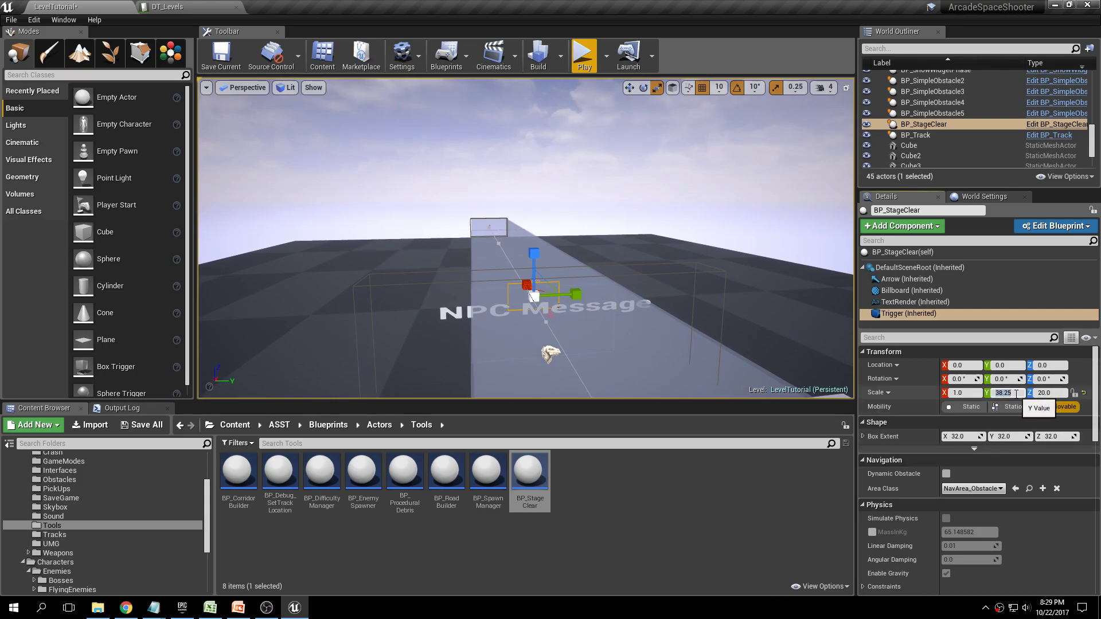
pyautogui.write('100')
pyautogui.press('Return')
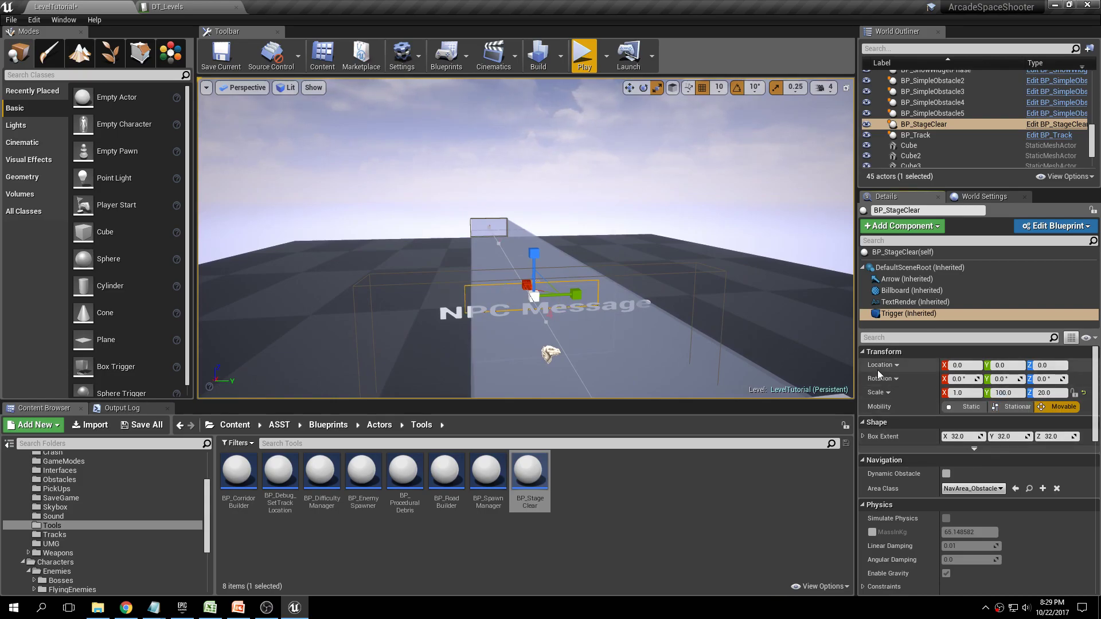
pyautogui.click(1024, 393)
pyautogui.write('15')
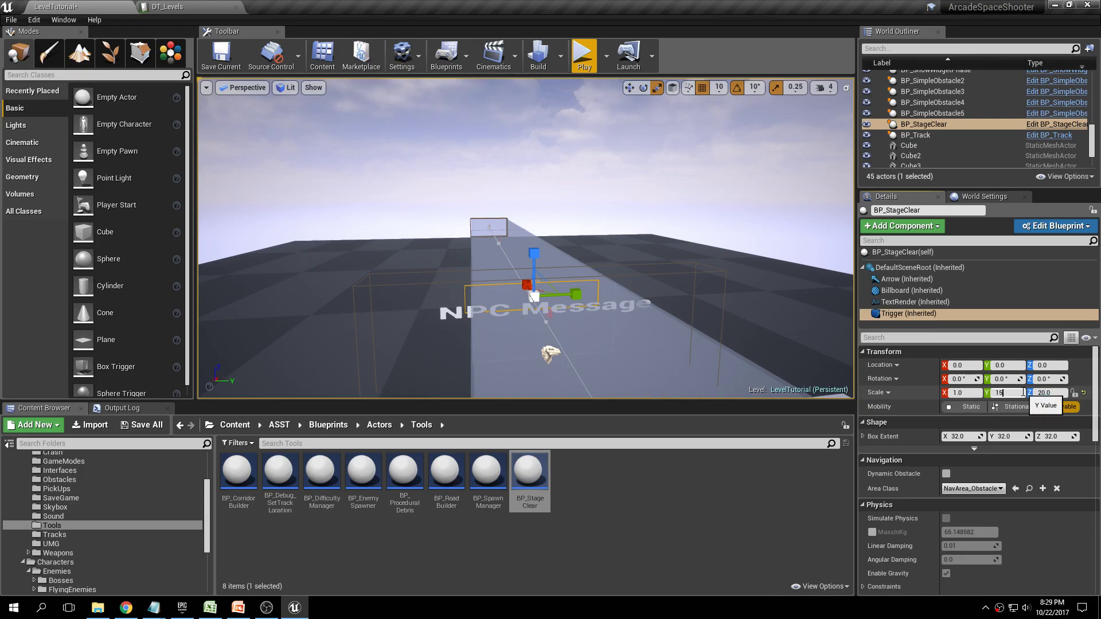
pyautogui.write('0')
pyautogui.press('Return')
# Try a Z scale of 150 on the Trigger component, reduce it to 100, and set its X scale to 10.
pyautogui.click(1055, 393)
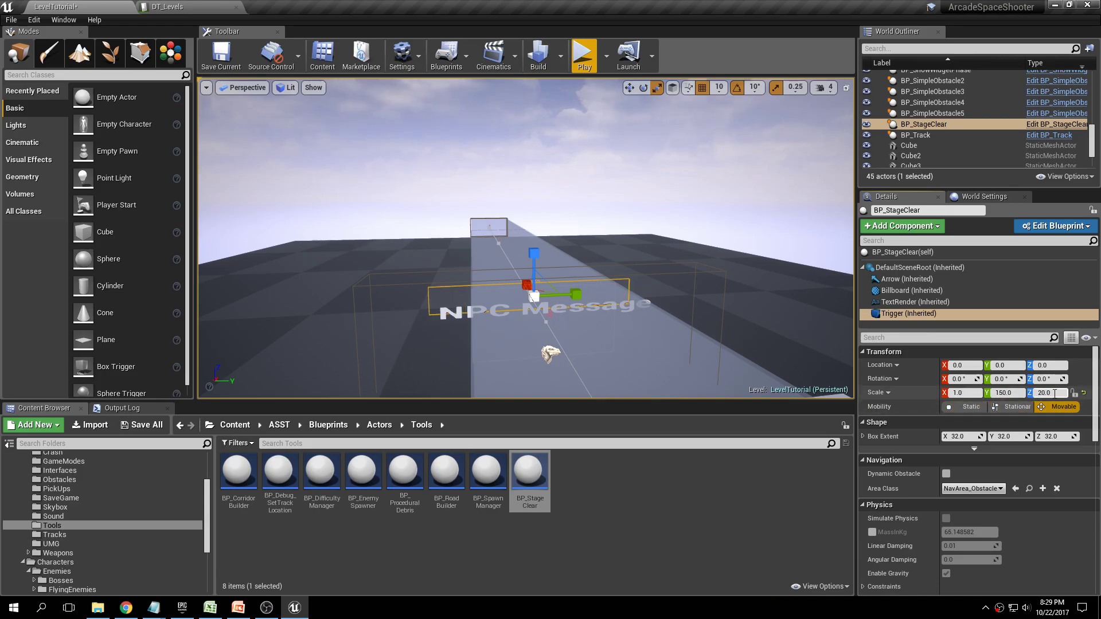
pyautogui.write('150')
pyautogui.press('Return')
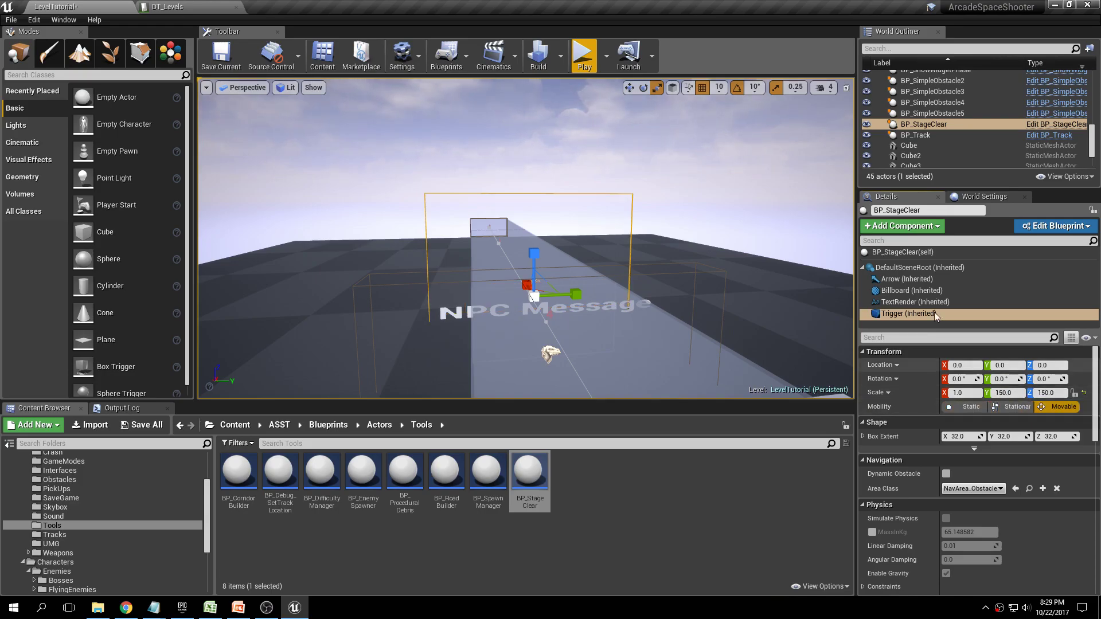
pyautogui.click(1049, 394)
pyautogui.write('1')
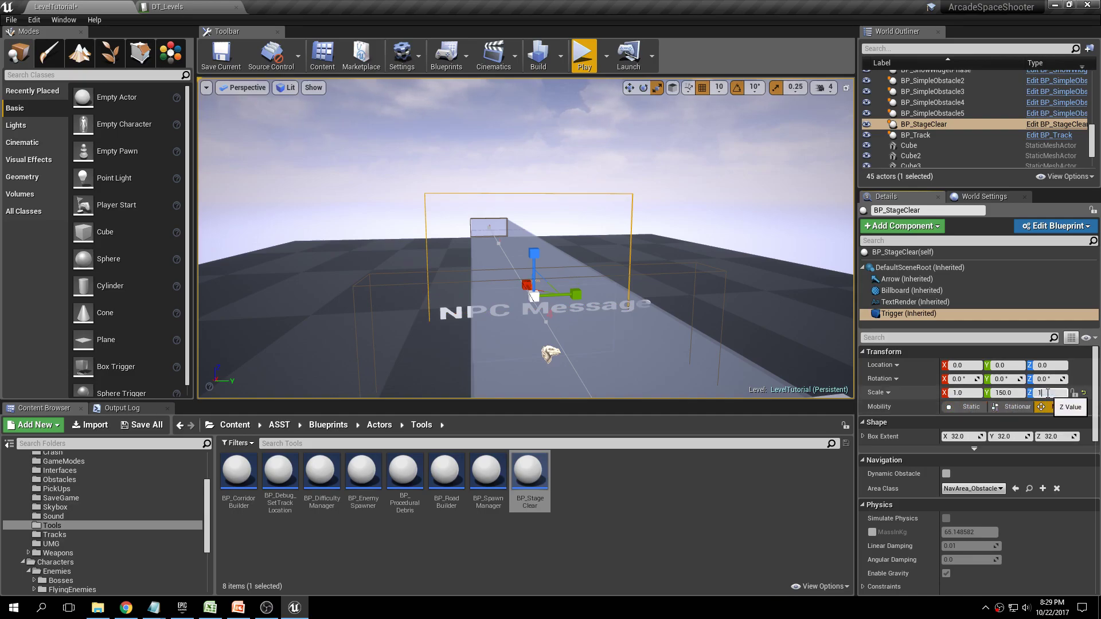
pyautogui.press('Return')
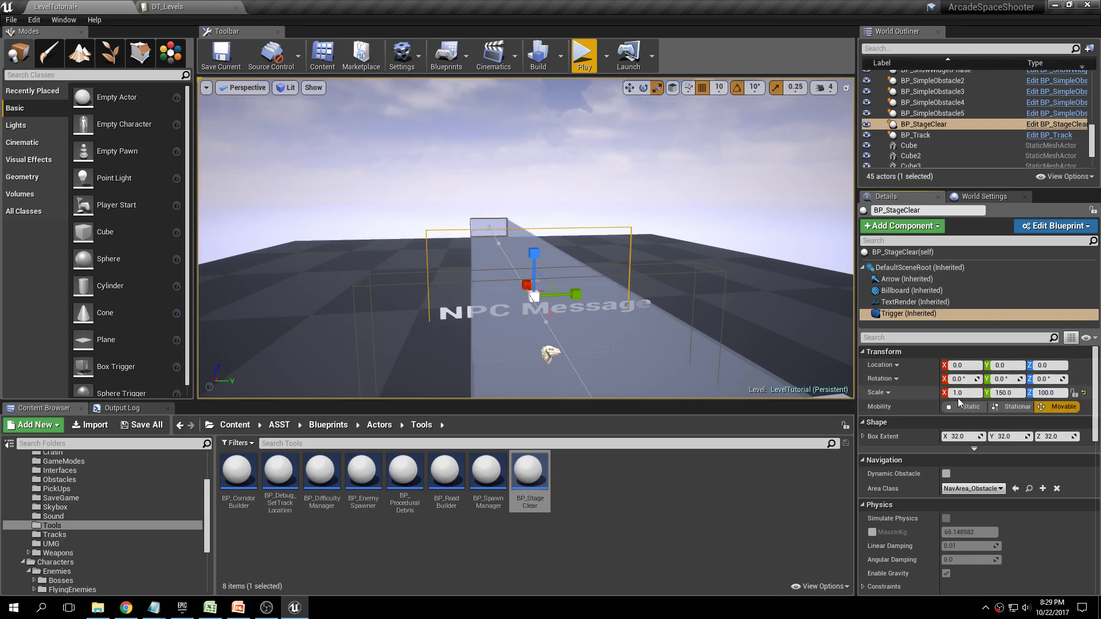
pyautogui.click(964, 393)
pyautogui.write('10')
pyautogui.press('Return')
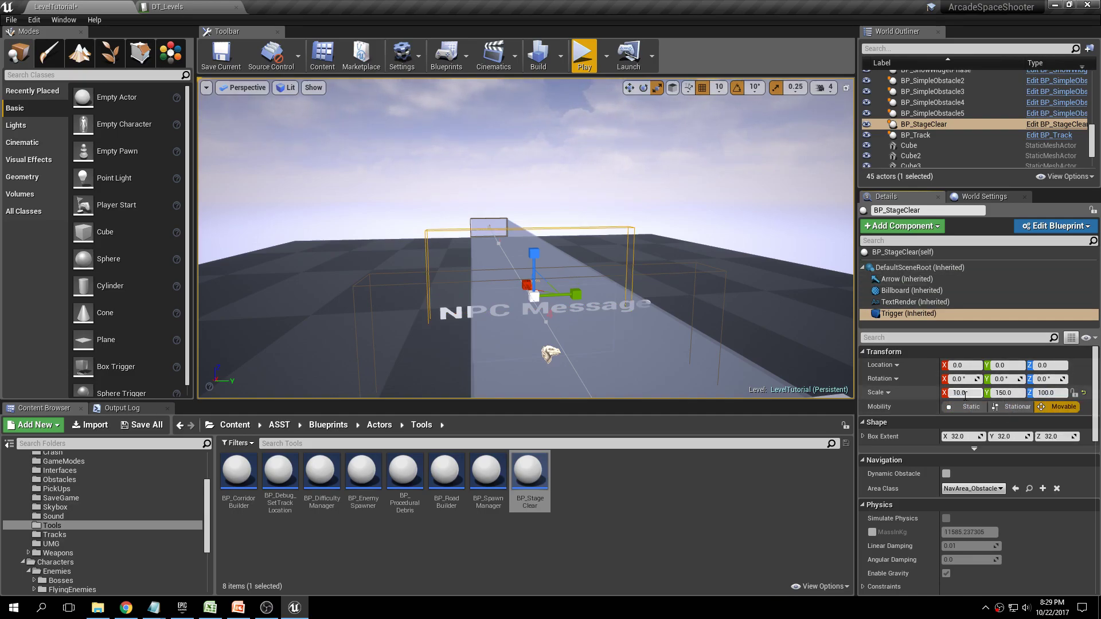
# Move BP_StageClear up and sideways onto the track line, to about Y 80 and Z 1500.
pyautogui.click(543, 285)
pyautogui.press('w')
pyautogui.click(914, 270)
pyautogui.press('a')
pyautogui.moveTo(674, 213); pyautogui.dragTo(783, 247, button='right')
pyautogui.press('w')
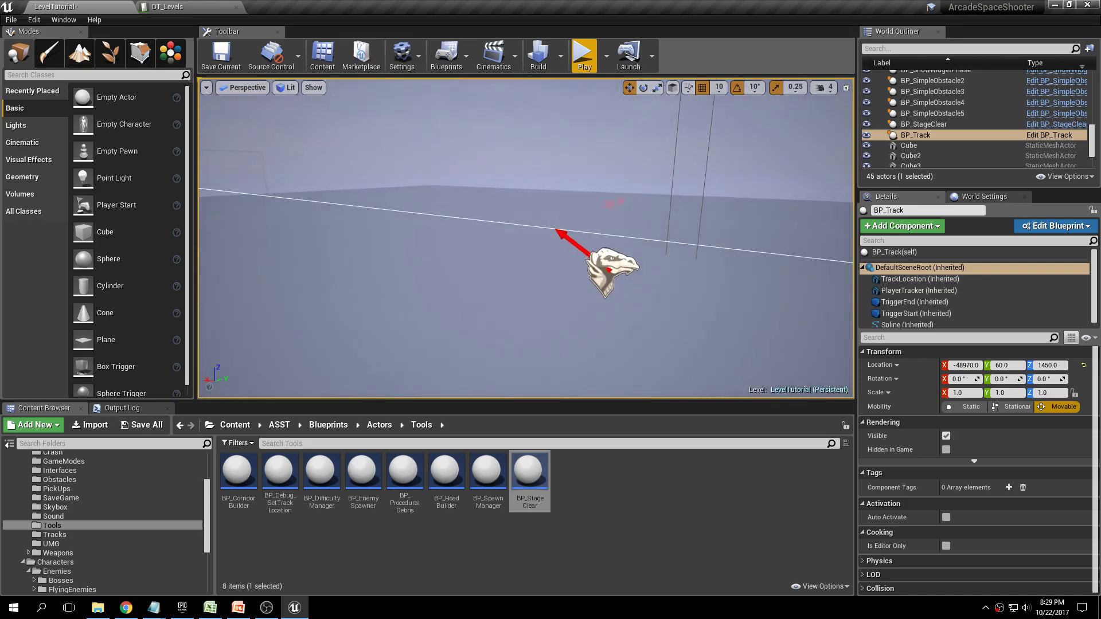
pyautogui.click(605, 261)
pyautogui.moveTo(664, 233); pyautogui.dragTo(504, 229, button='right')
pyautogui.press('d')
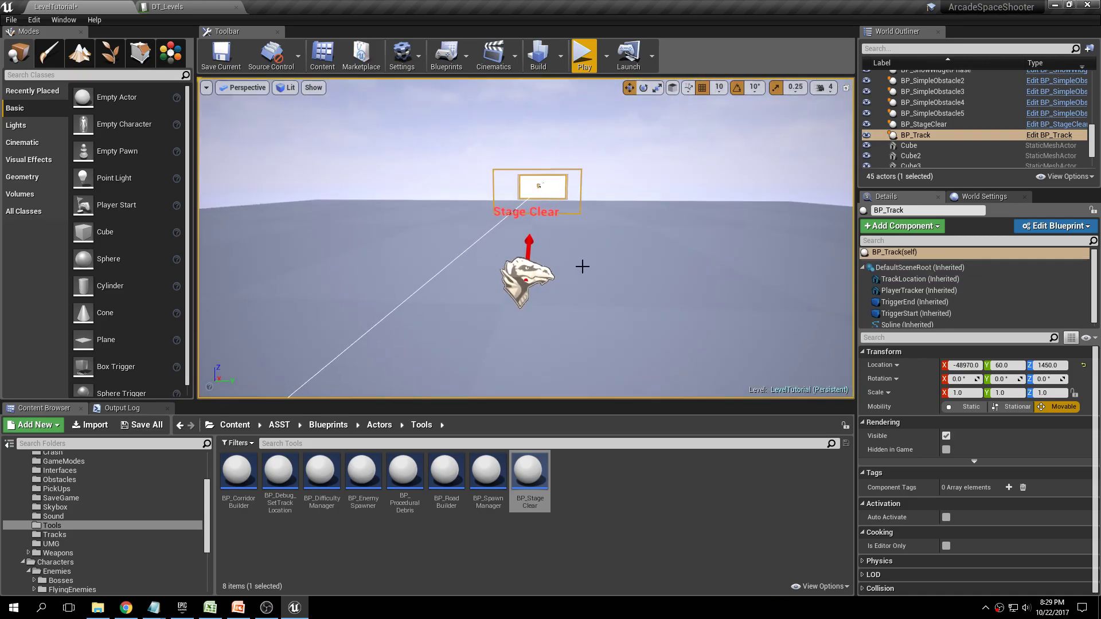
pyautogui.click(531, 273)
pyautogui.moveTo(525, 244); pyautogui.dragTo(525, 193)
pyautogui.moveTo(569, 231); pyautogui.dragTo(523, 231)
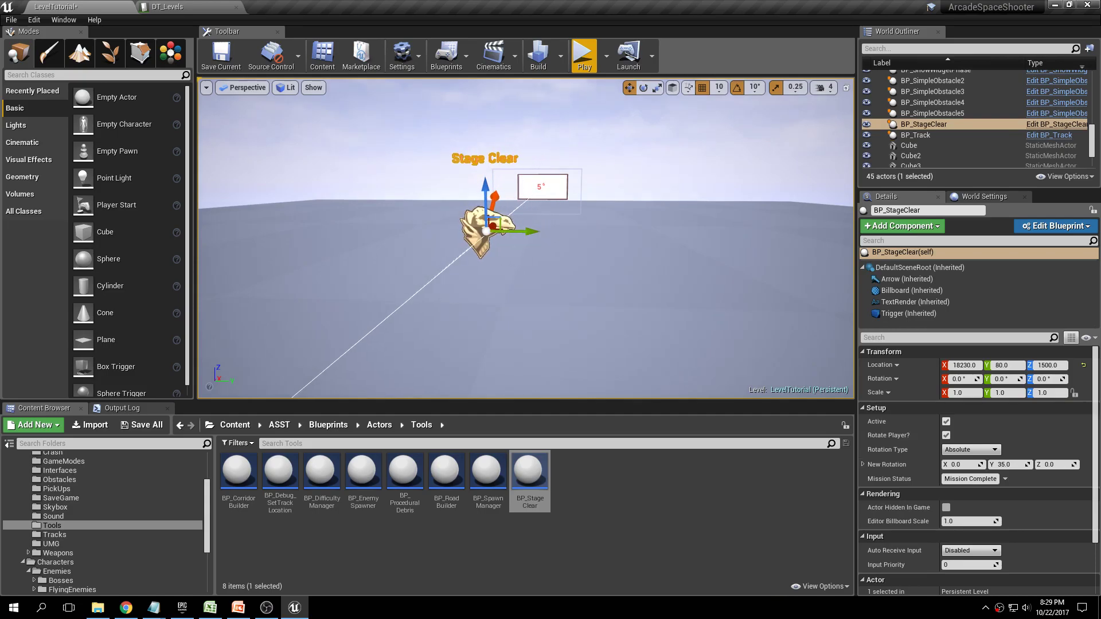
pyautogui.press('f')
pyautogui.moveTo(523, 231); pyautogui.dragTo(479, 235, button='right')
pyautogui.moveTo(623, 350)
pyautogui.mouseDown(button='right')
pyautogui.moveTo(660, 348)
pyautogui.moveTo(623, 349)
pyautogui.mouseUp(button='right')
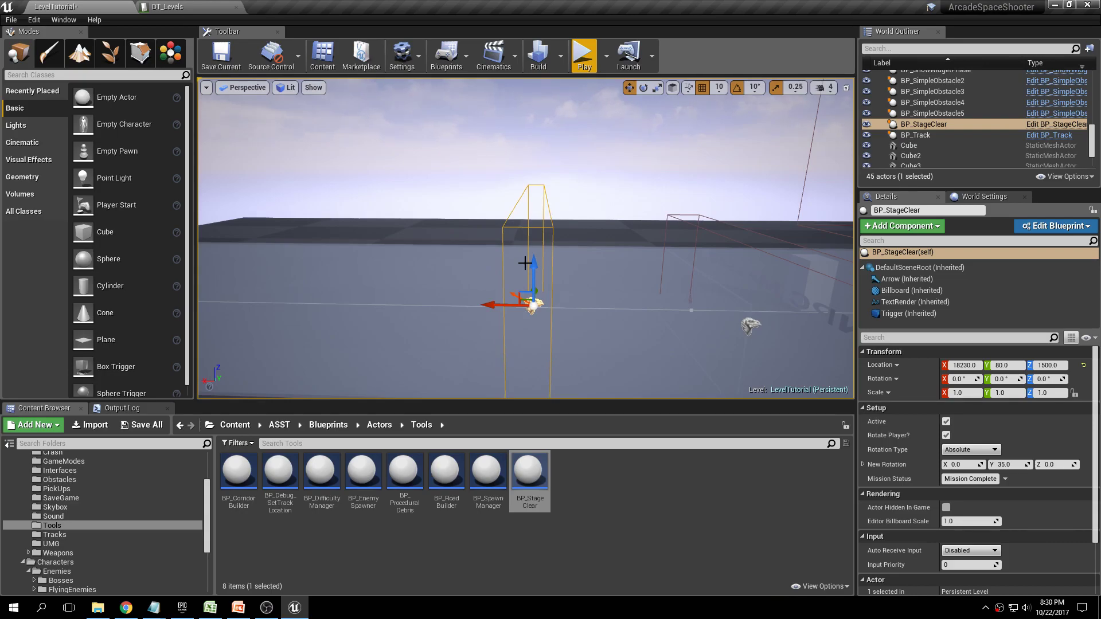
# Check the level rows in the DT_Levels data table, return to the level and save all changes.
pyautogui.click(172, 6)
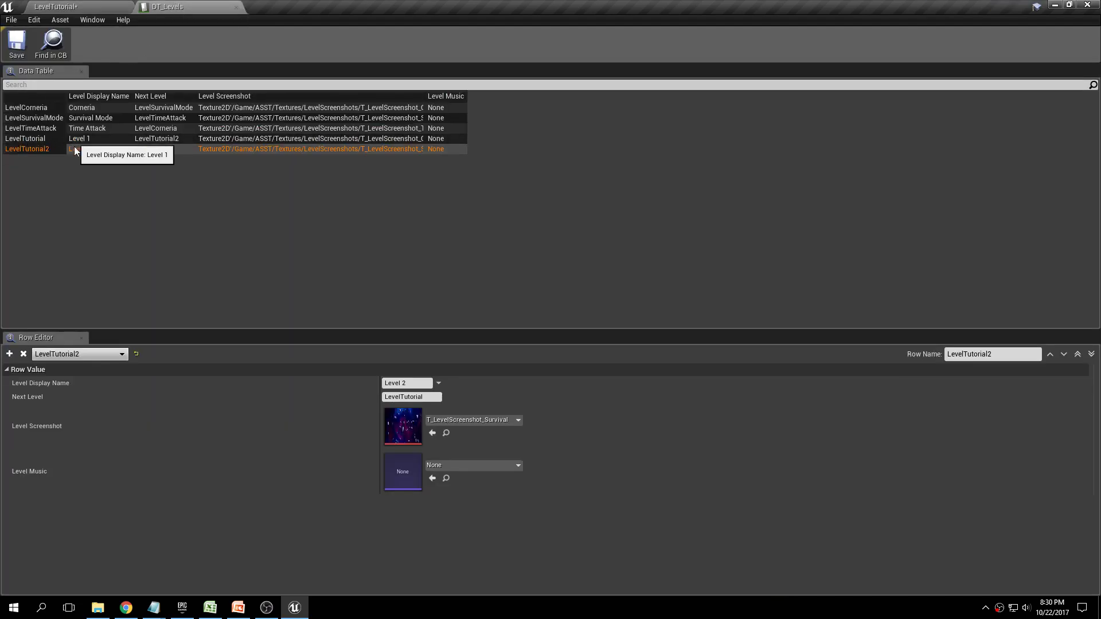
pyautogui.click(64, 8)
pyautogui.click(129, 425)
pyautogui.click(654, 412)
# Filter BP_StageClear's details by "setup" and examine its Rotate Player, rotation and Mission Status options.
pyautogui.moveTo(658, 243); pyautogui.dragTo(580, 253, button='right')
pyautogui.press('w')
pyautogui.press('d')
pyautogui.moveTo(691, 226); pyautogui.dragTo(690, 226, button='right')
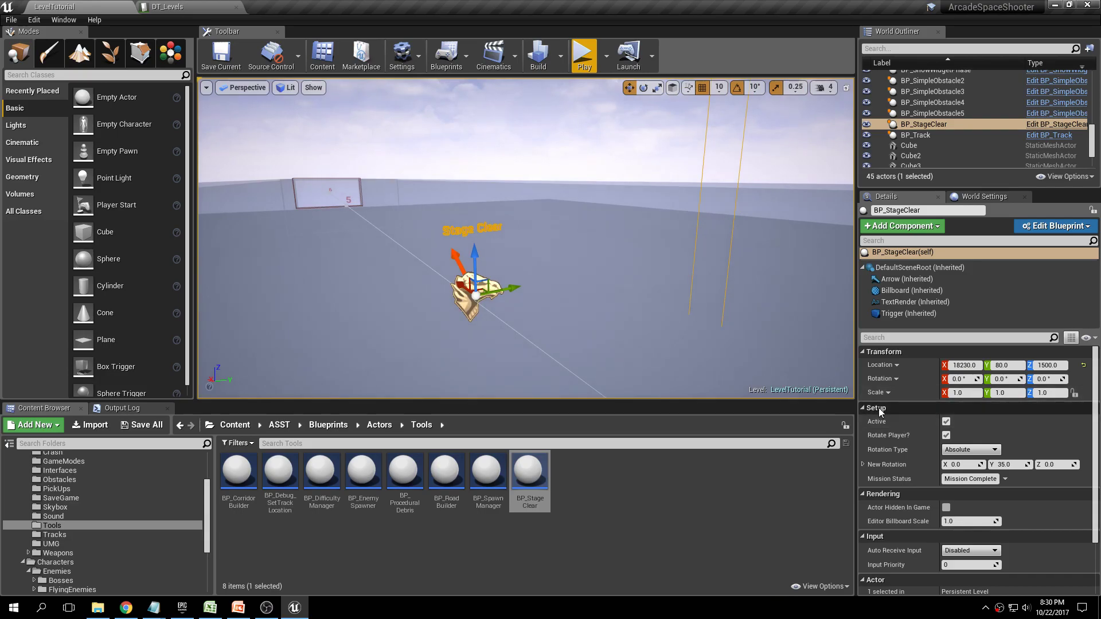
pyautogui.click(874, 338)
pyautogui.write('set')
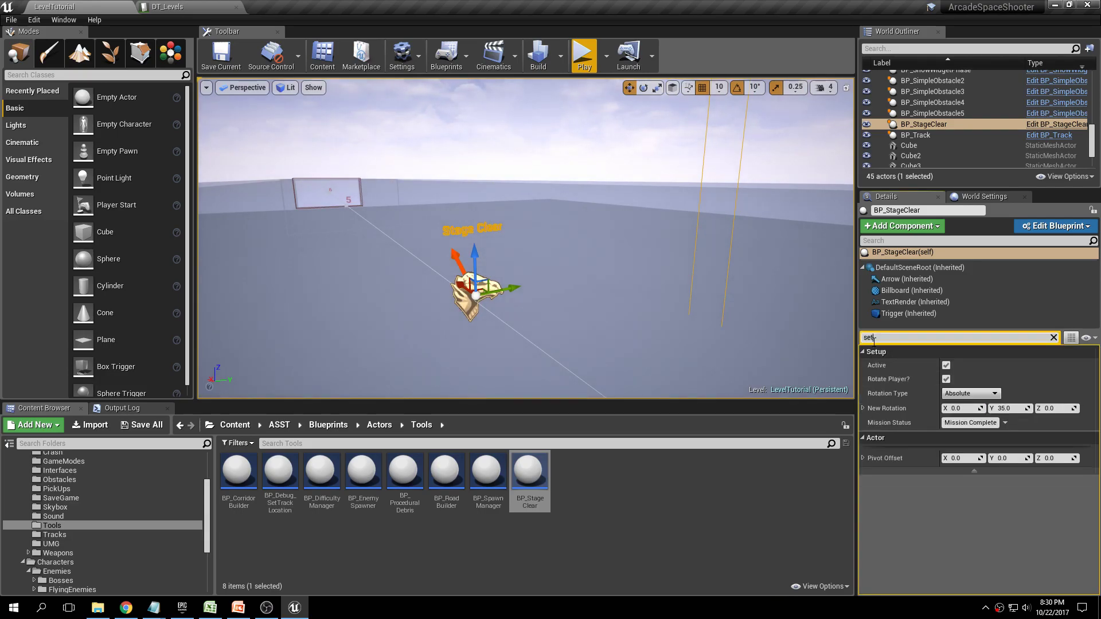
pyautogui.write('up')
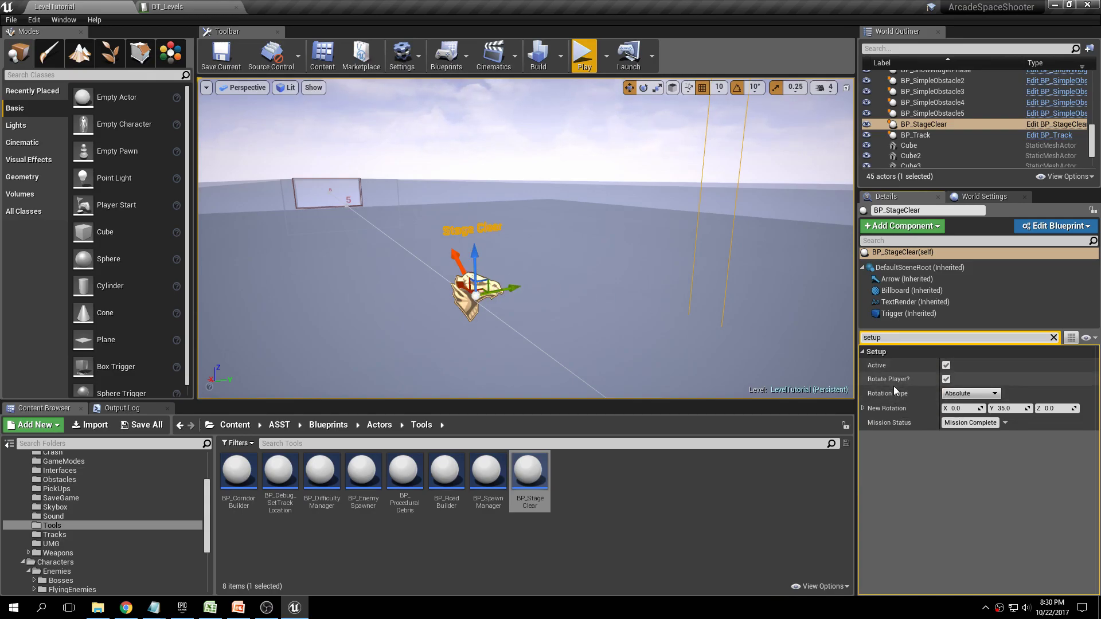
pyautogui.click(947, 380)
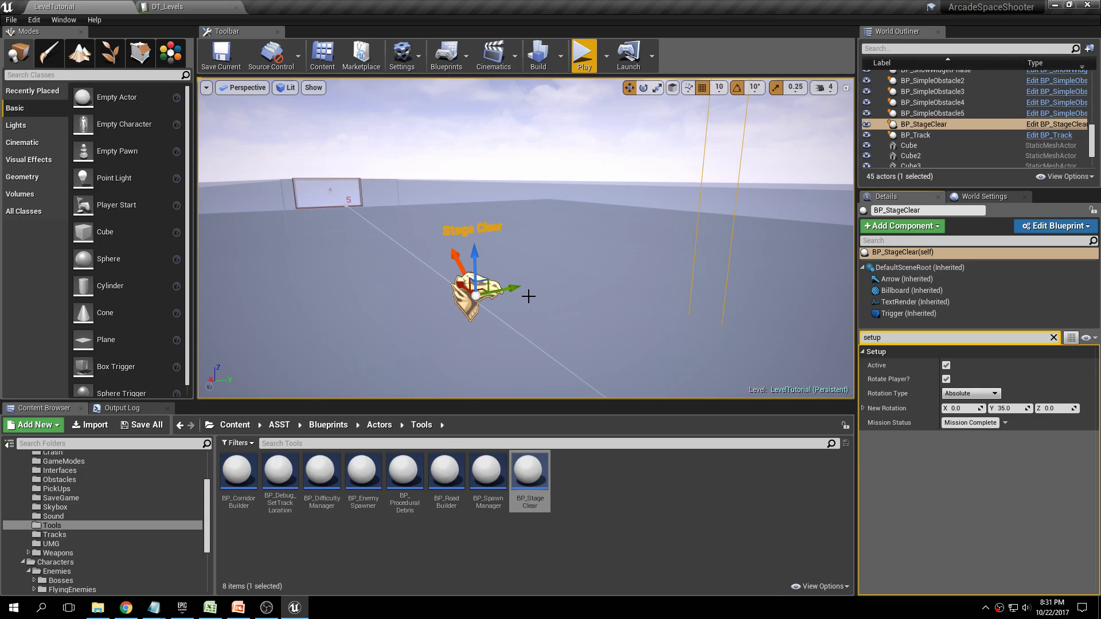
pyautogui.moveTo(505, 248)
pyautogui.mouseDown(button='right')
pyautogui.moveTo(648, 253)
pyautogui.moveTo(507, 247)
pyautogui.mouseUp(button='right')
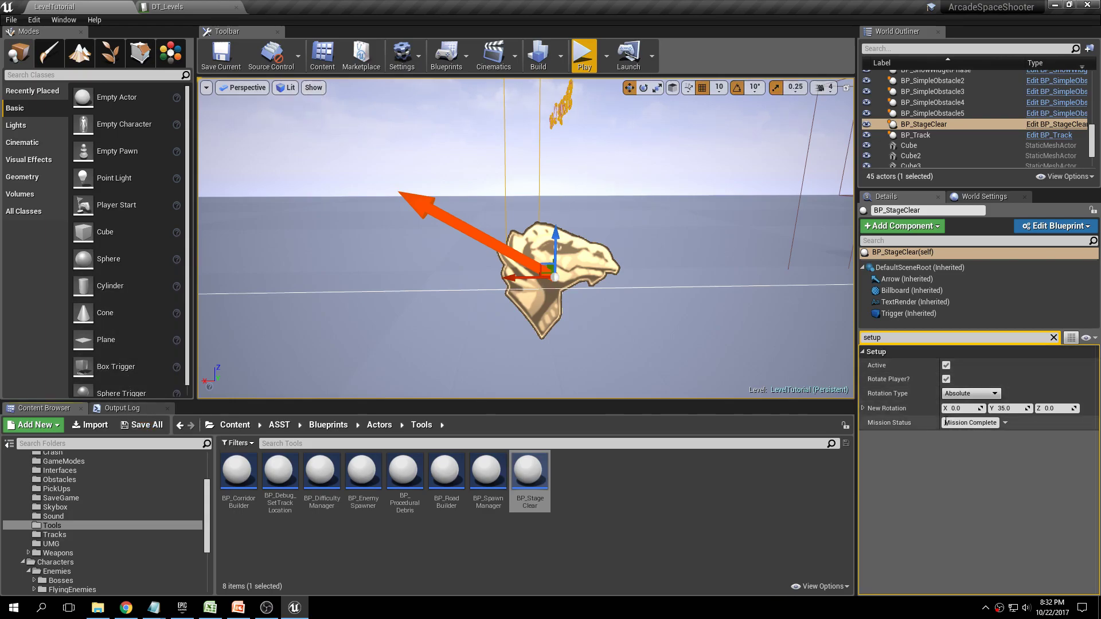
# Playtest LevelTutorial through the Stage Clear trigger into the next level, and stop the session.
pyautogui.click(573, 60)
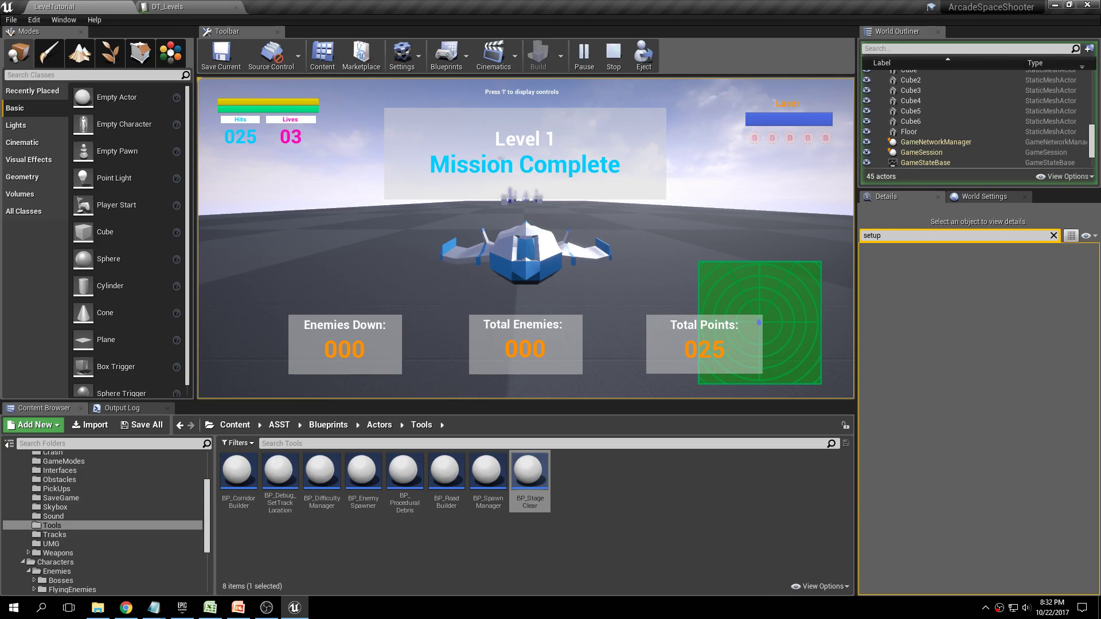
pyautogui.scroll(-1, 978, 119)
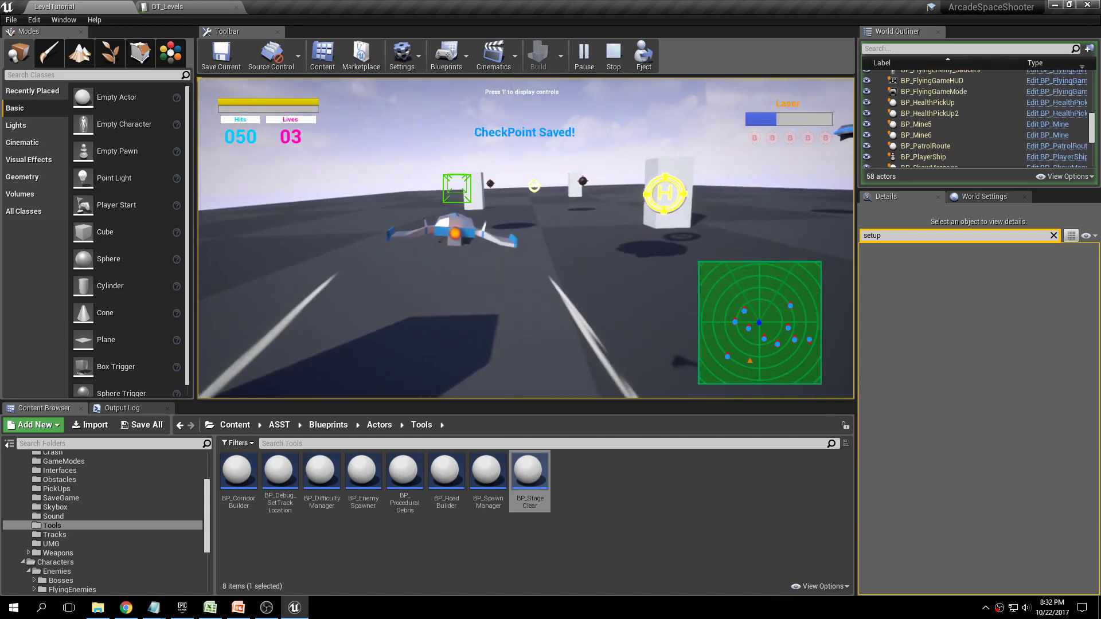
pyautogui.press('Escape')
# Open the LevelTutorial2 map from the ASST Maps folder.
pyautogui.moveTo(511, 152)
pyautogui.mouseDown(button='right')
pyautogui.moveTo(531, 162)
pyautogui.moveTo(511, 153)
pyautogui.mouseUp(button='right')
pyautogui.moveTo(488, 203); pyautogui.dragTo(428, 202, button='right')
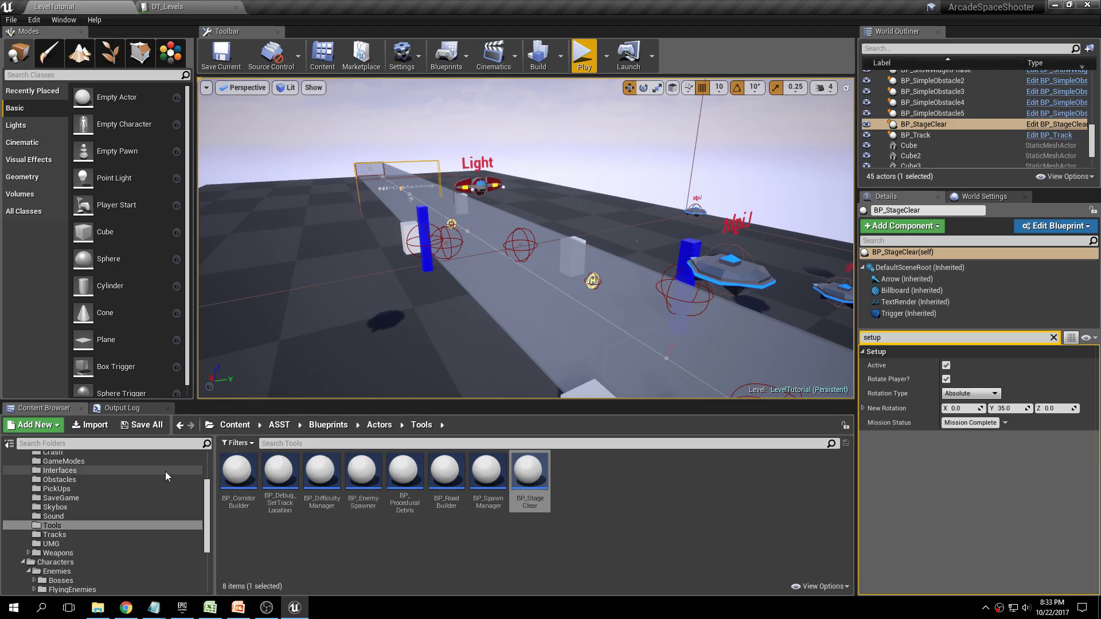
pyautogui.scroll(5, 205, 464)
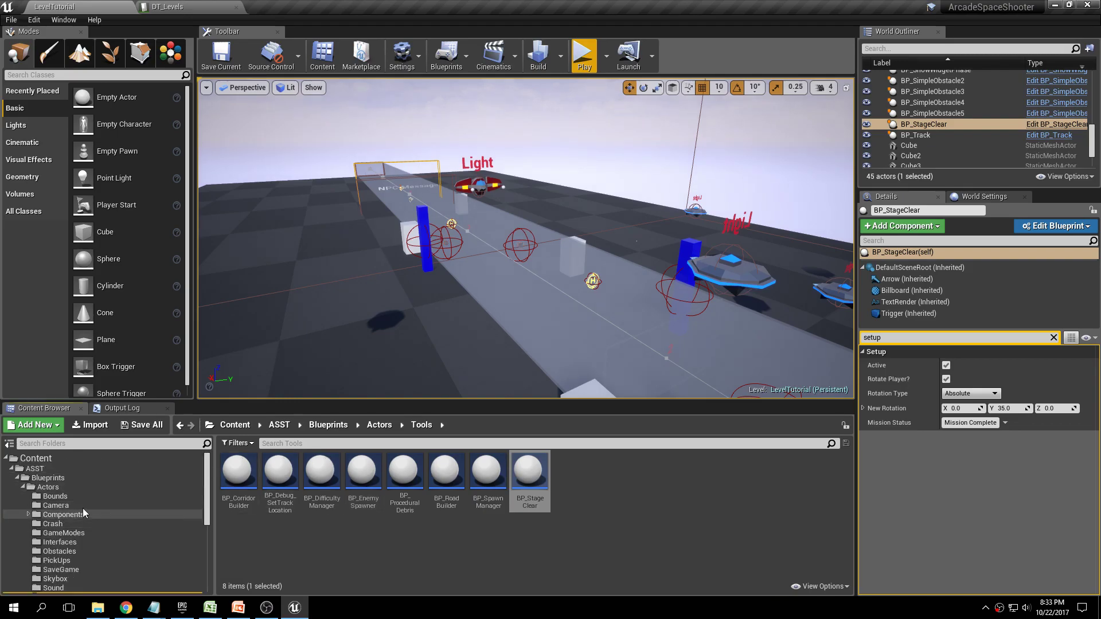
pyautogui.click(53, 469)
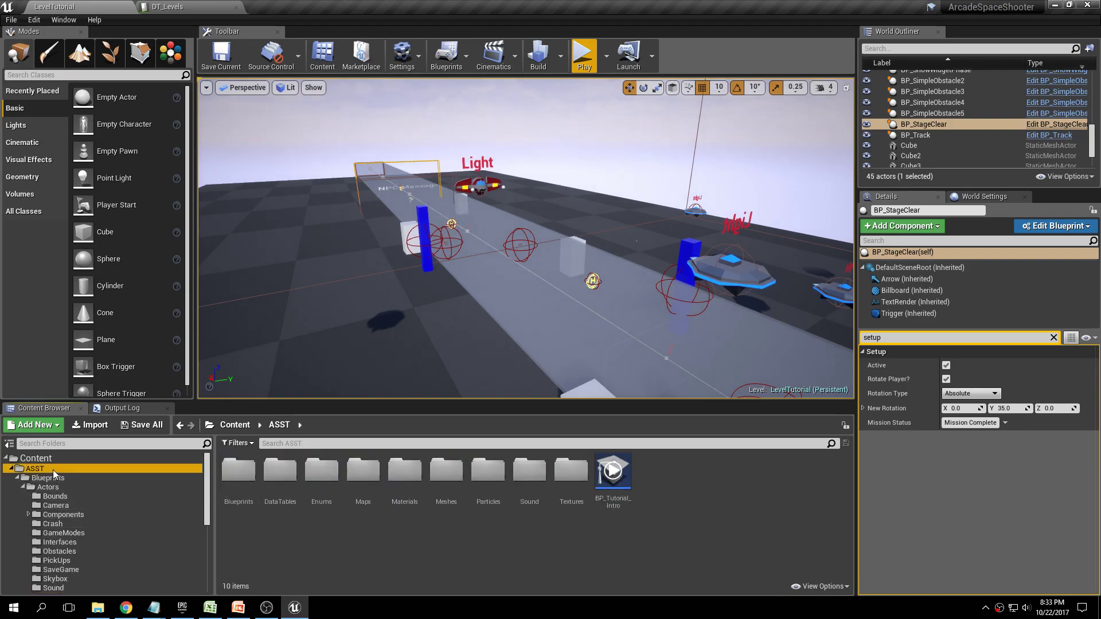
pyautogui.doubleClick(362, 477)
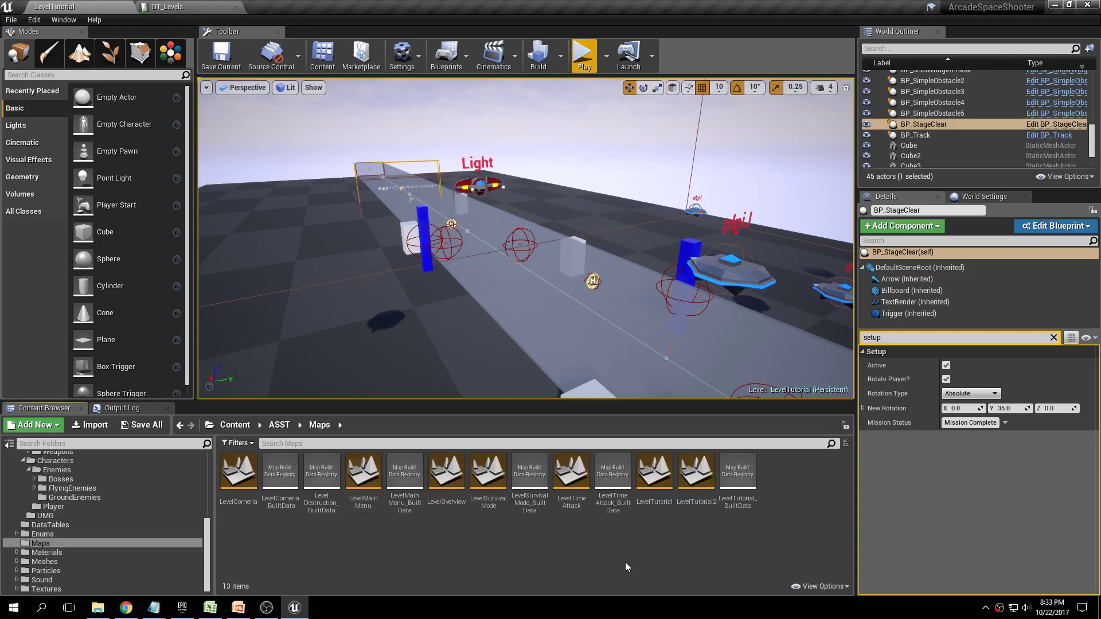
pyautogui.doubleClick(696, 474)
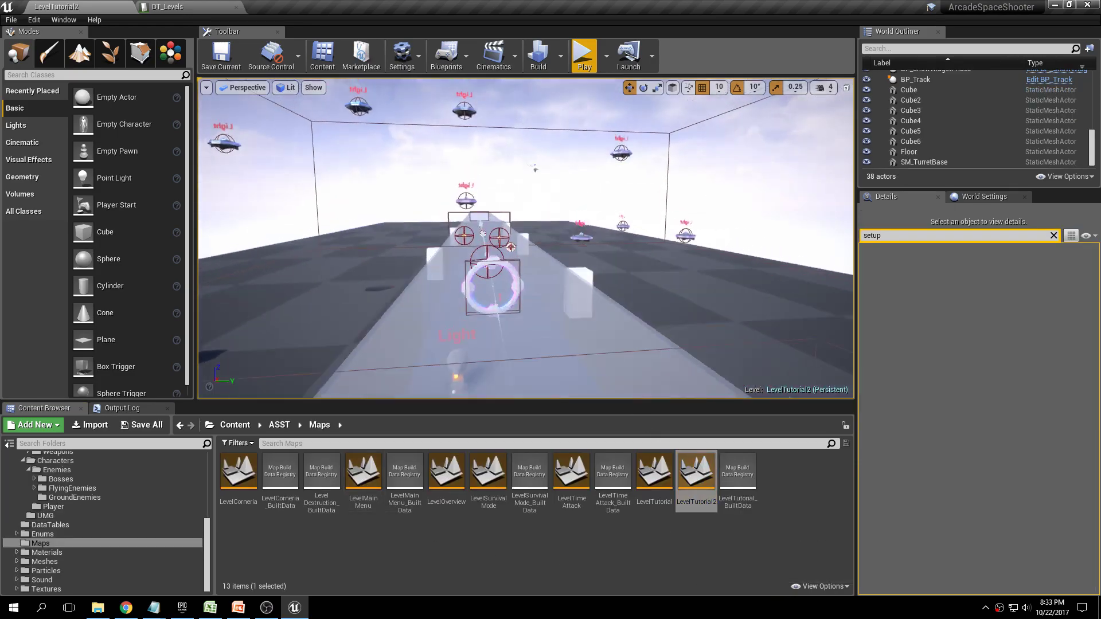
# Place a BP_StageClear actor from the Blueprints/Actors/Tools folder near the end of the track in LevelTutorial2.
pyautogui.press('w')
pyautogui.moveTo(526, 238); pyautogui.dragTo(482, 247, button='right')
pyautogui.press('a')
pyautogui.press('s')
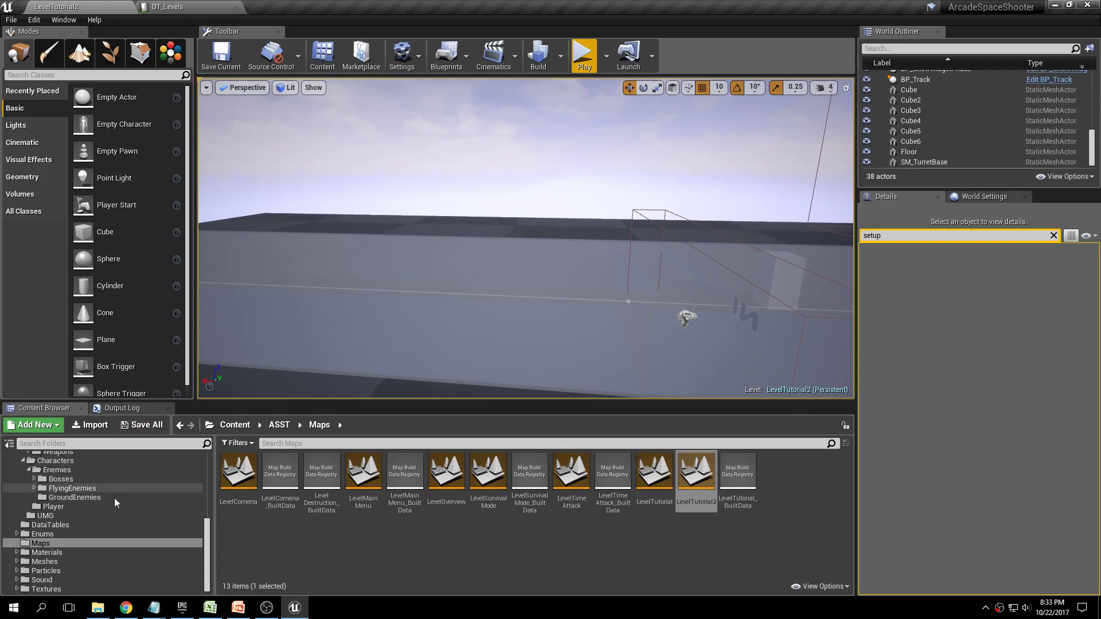
pyautogui.scroll(5, 205, 471)
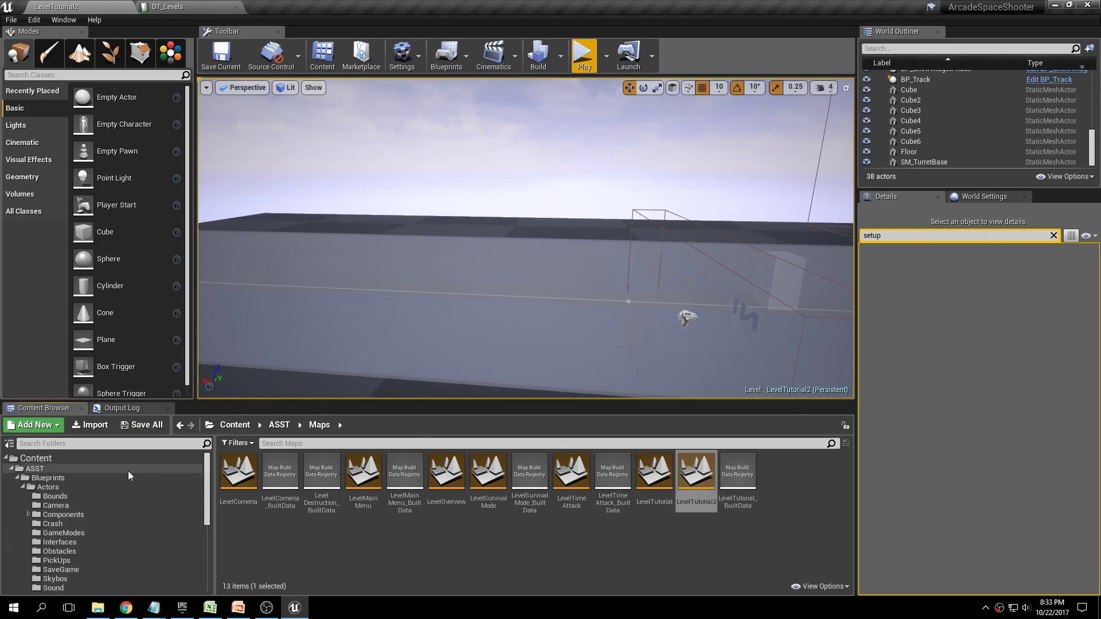
pyautogui.click(89, 477)
pyautogui.doubleClick(237, 470)
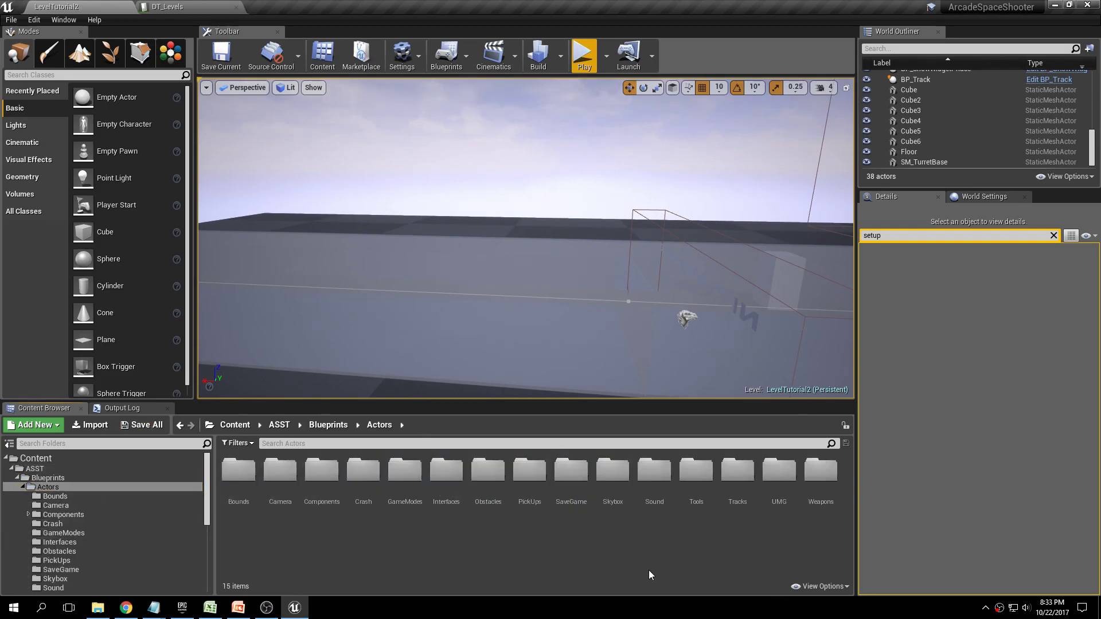
pyautogui.doubleClick(701, 475)
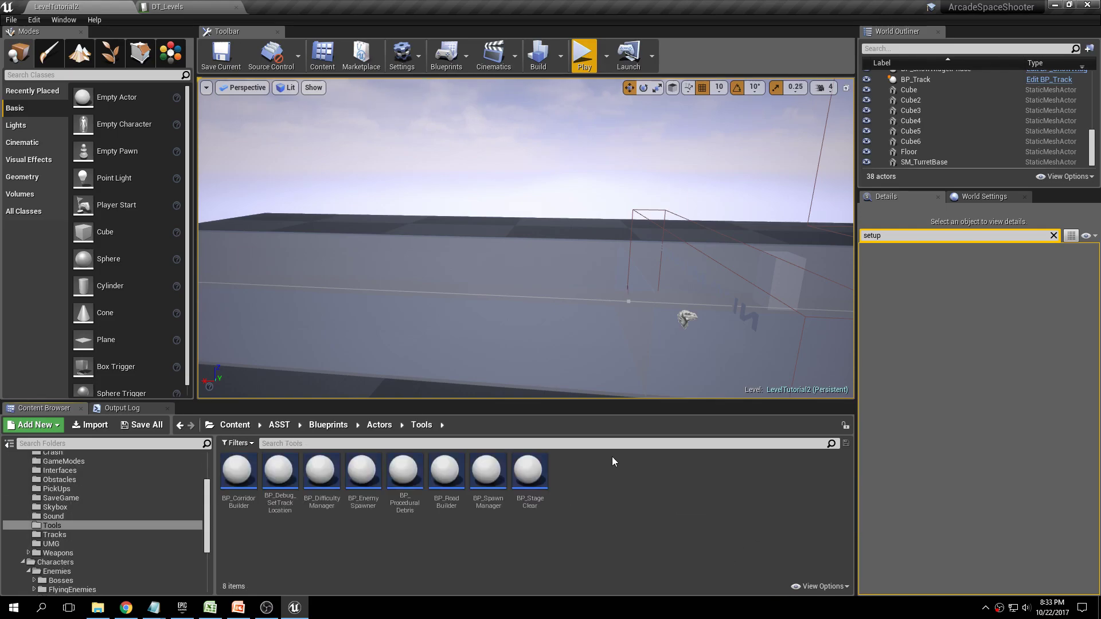
pyautogui.moveTo(529, 471); pyautogui.dragTo(475, 305)
pyautogui.moveTo(476, 258); pyautogui.dragTo(552, 277, button='right')
pyautogui.press('d')
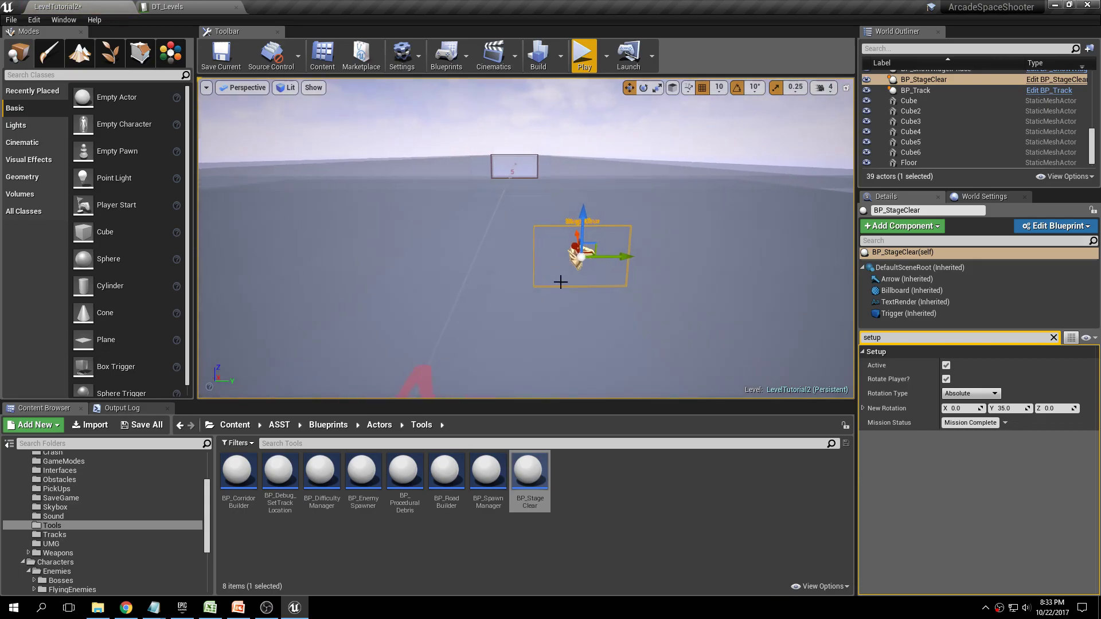
# Move BP_StageClear sideways and vertically until it is centred on the track line near the end of the level.
pyautogui.moveTo(630, 256); pyautogui.dragTo(520, 254)
pyautogui.moveTo(521, 254)
pyautogui.mouseDown(button='right')
pyautogui.moveTo(513, 212)
pyautogui.moveTo(527, 227)
pyautogui.moveTo(519, 238)
pyautogui.mouseUp(button='right')
pyautogui.press('q')
pyautogui.press('w')
pyautogui.press('e')
pyautogui.press('q')
pyautogui.moveTo(516, 272); pyautogui.dragTo(525, 272)
pyautogui.press('q')
pyautogui.moveTo(524, 272); pyautogui.dragTo(545, 293, button='right')
pyautogui.moveTo(538, 198); pyautogui.dragTo(529, 194, button='right')
pyautogui.moveTo(506, 180); pyautogui.dragTo(506, 136)
pyautogui.moveTo(550, 177); pyautogui.dragTo(565, 177)
pyautogui.moveTo(565, 177)
pyautogui.mouseDown(button='right')
pyautogui.moveTo(565, 221)
pyautogui.moveTo(565, 180)
pyautogui.moveTo(554, 185)
pyautogui.mouseUp(button='right')
pyautogui.press('e')
# Scale BP_StageClear's Trigger component to X 10, Y 150 and Z 100 so it spans the track.
pyautogui.click(898, 314)
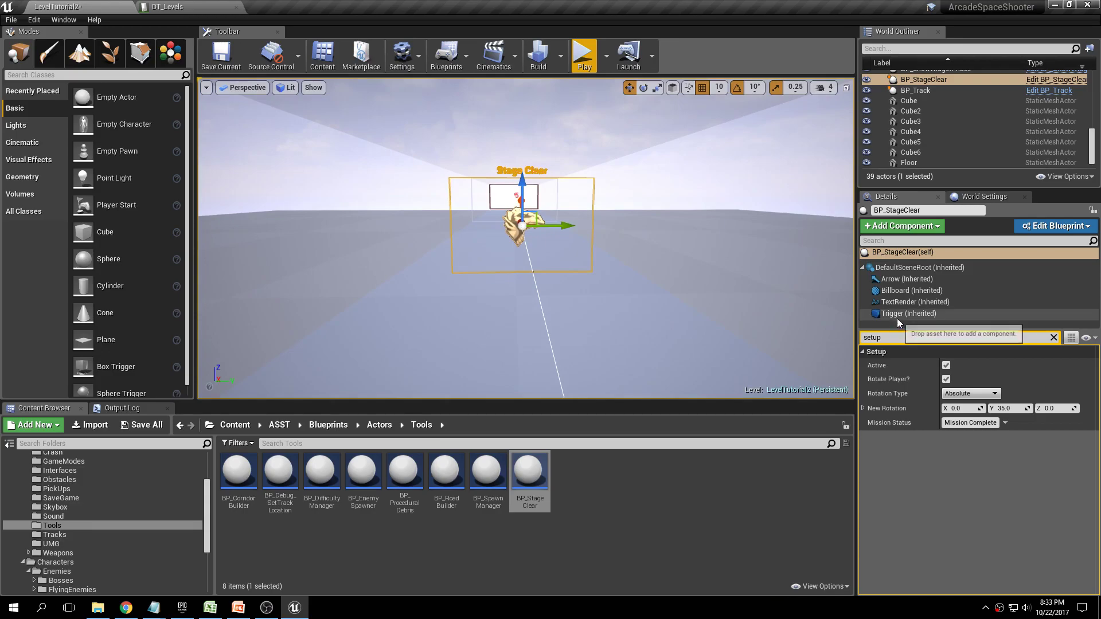
pyautogui.click(1054, 337)
pyautogui.click(1017, 394)
pyautogui.write('150')
pyautogui.press('Return')
pyautogui.moveTo(708, 263)
pyautogui.mouseDown(button='right')
pyautogui.moveTo(719, 265)
pyautogui.moveTo(697, 269)
pyautogui.mouseUp(button='right')
pyautogui.press('s')
pyautogui.click(1063, 394)
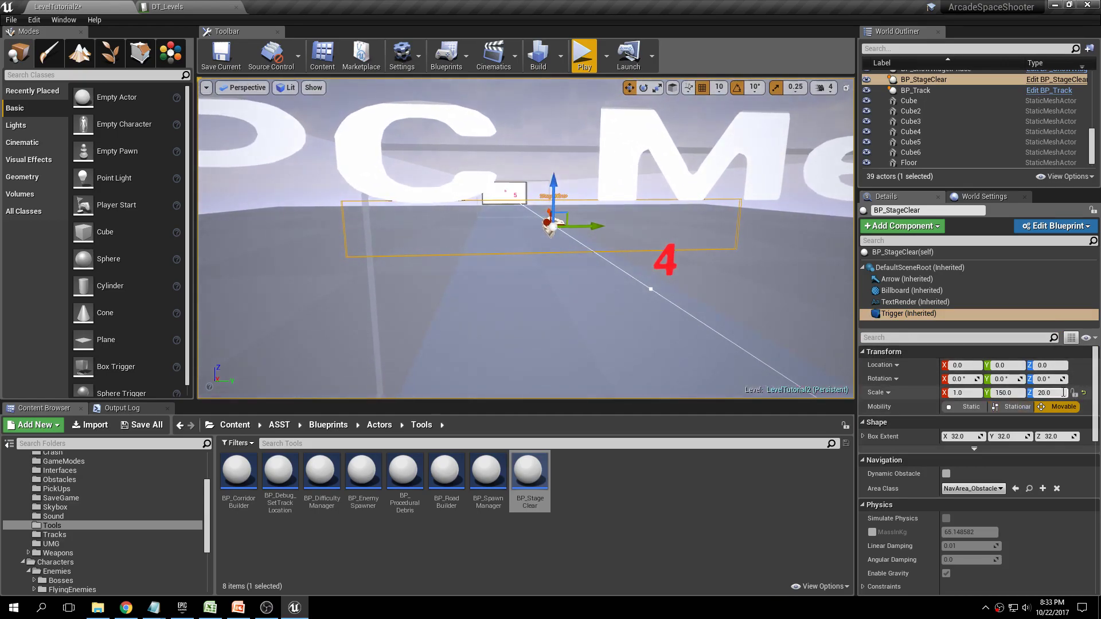
pyautogui.write('100')
pyautogui.press('Return')
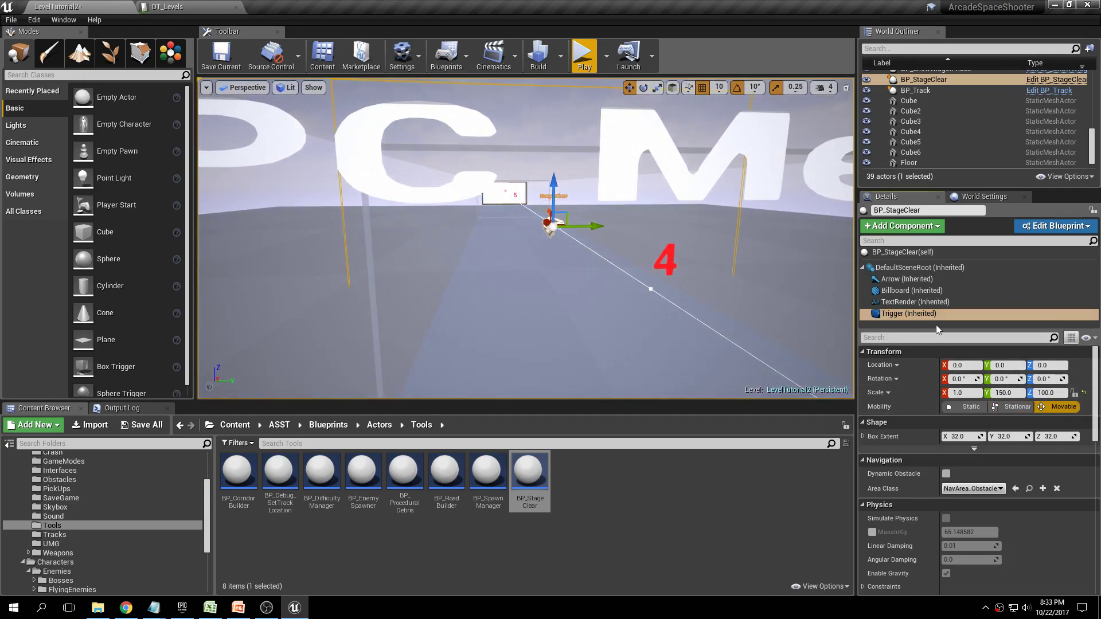
pyautogui.click(966, 394)
pyautogui.write('10')
pyautogui.press('Return')
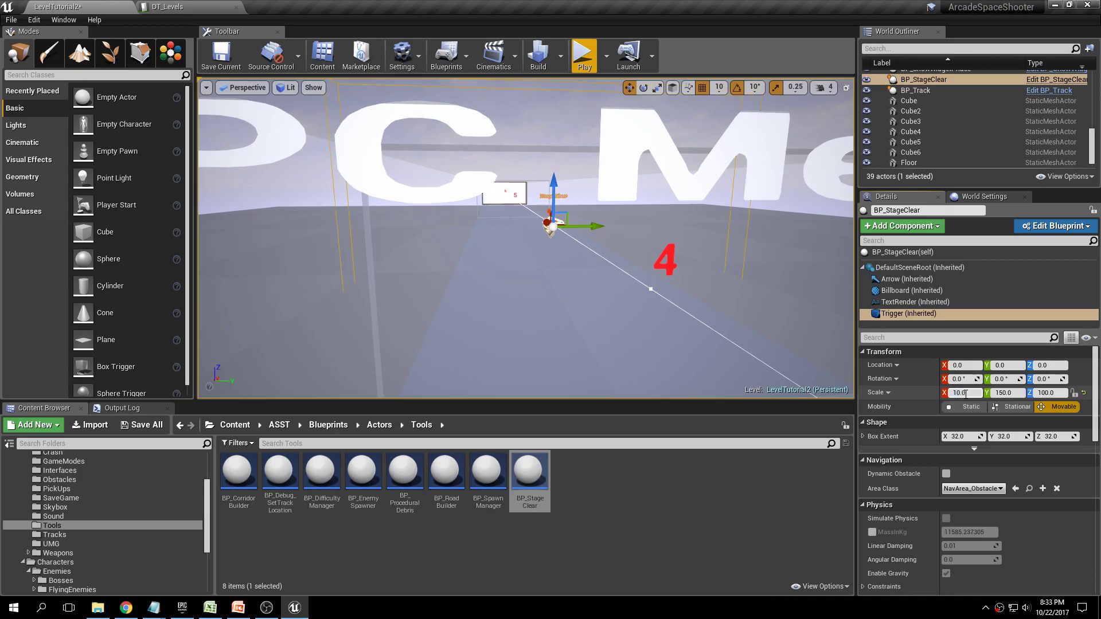
pyautogui.press('a')
pyautogui.moveTo(615, 203); pyautogui.dragTo(729, 198, button='right')
pyautogui.press('s')
pyautogui.moveTo(518, 193); pyautogui.dragTo(593, 193, button='right')
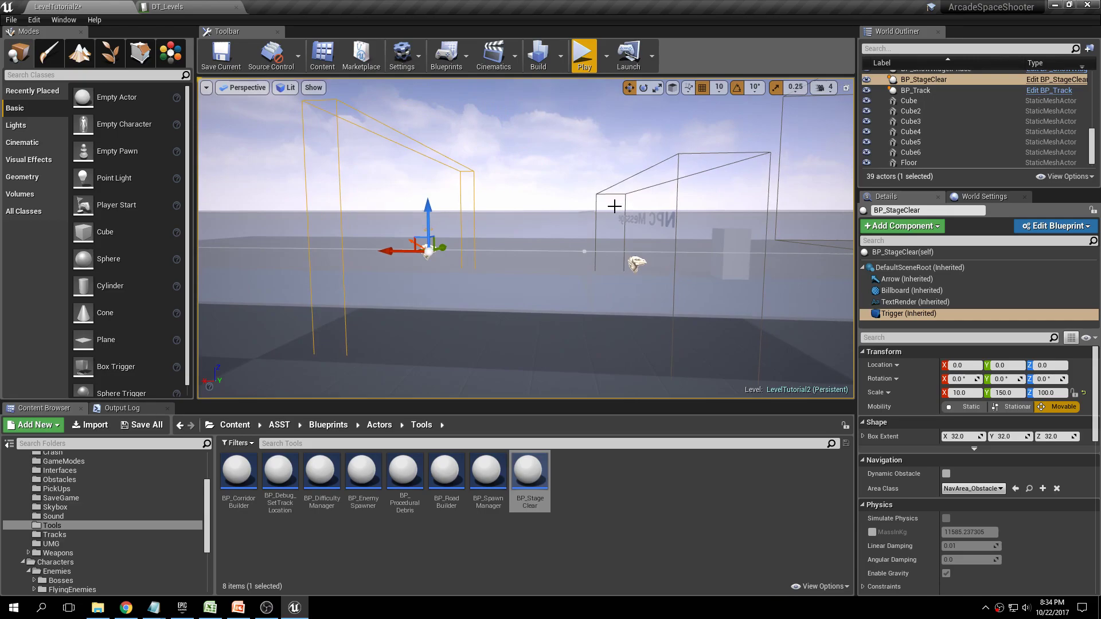
# Filter BP_StageClear's root details by "setup", set Mission Status to "Mission Accomplished" and save LevelTutorial2.
pyautogui.click(879, 339)
pyautogui.click(893, 252)
pyautogui.click(908, 338)
pyautogui.write('setup')
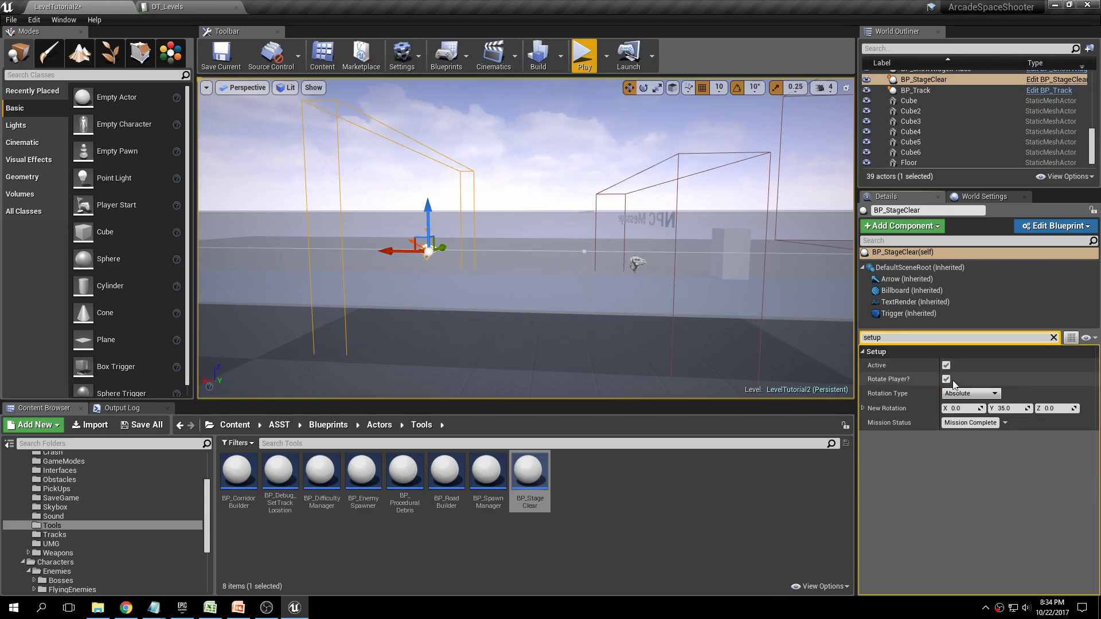
pyautogui.click(961, 425)
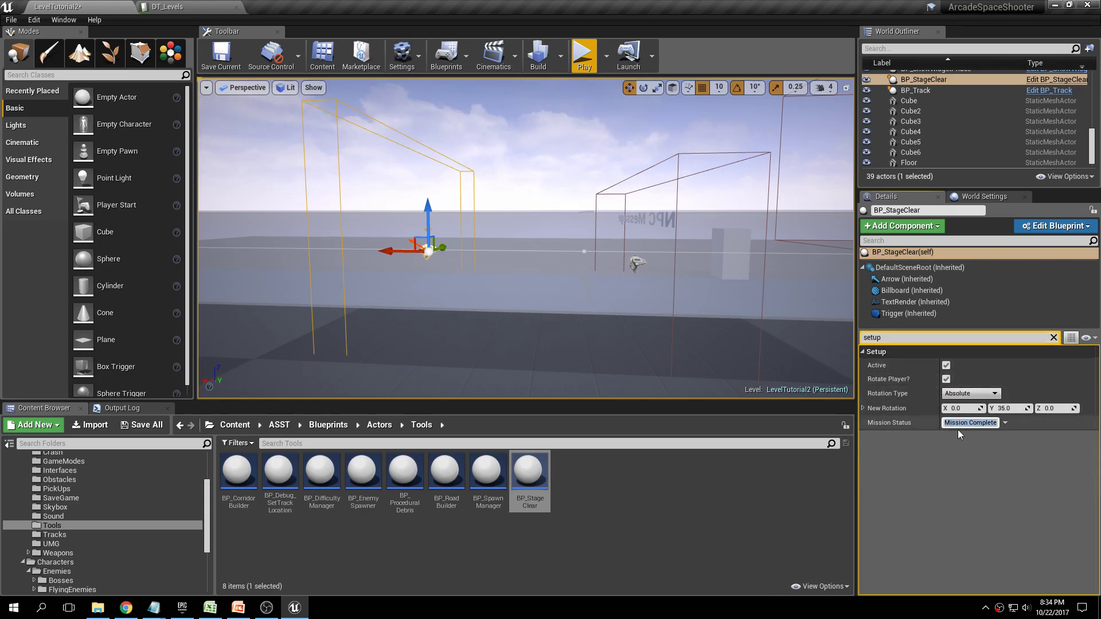
pyautogui.click(988, 424)
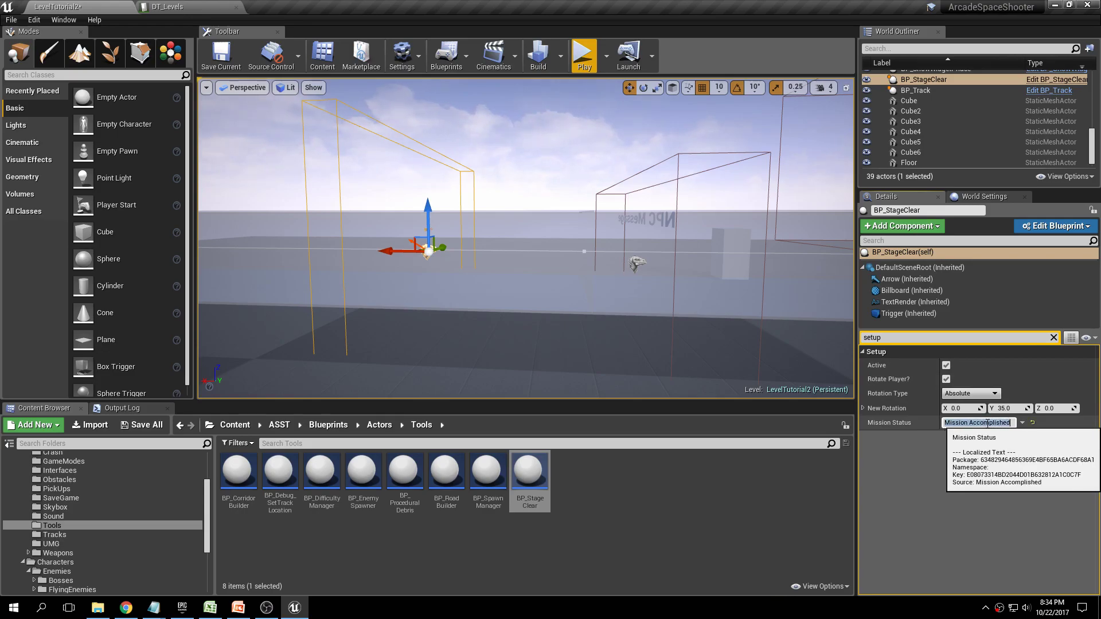
pyautogui.press('Return')
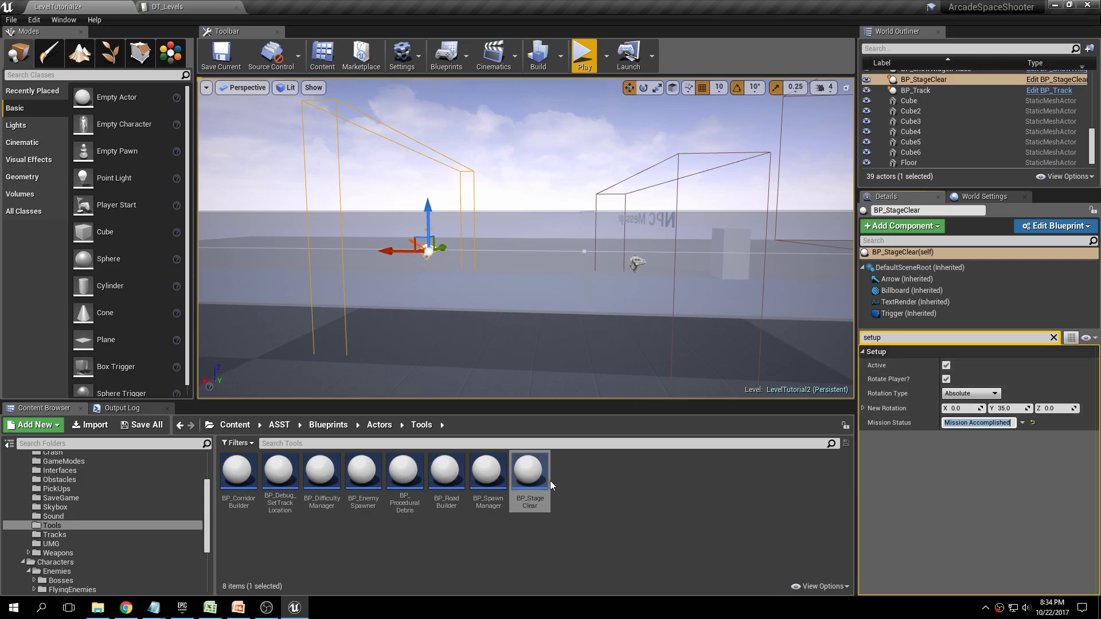
pyautogui.click(142, 425)
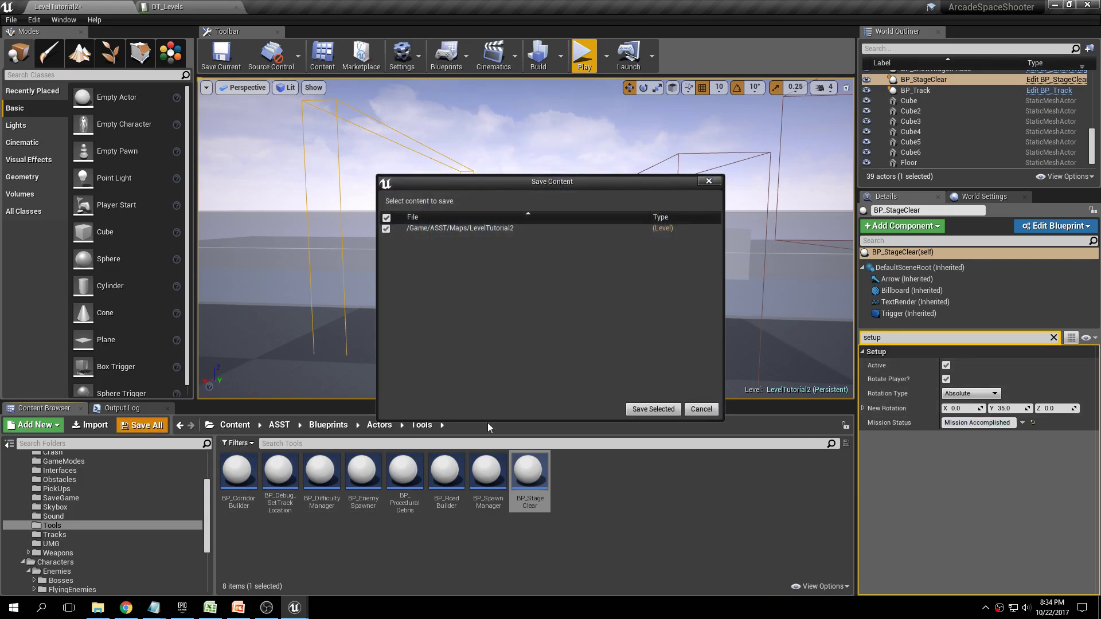
pyautogui.click(657, 415)
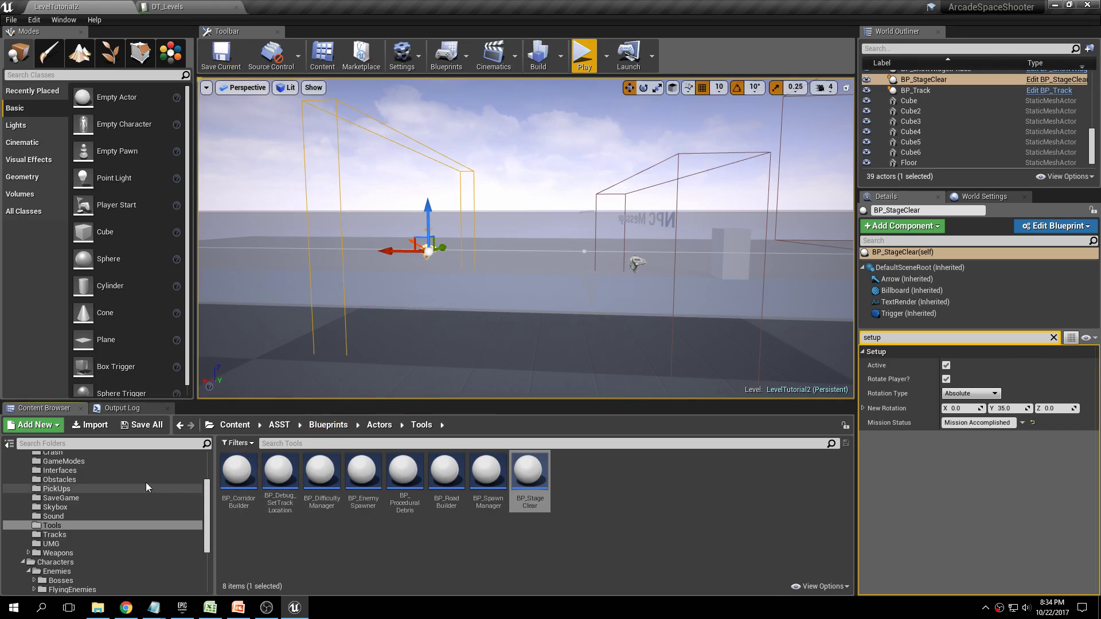
# Open the LevelTutorial map from the ASST Maps folder.
pyautogui.moveTo(205, 457); pyautogui.dragTo(178, 456)
pyautogui.click(90, 468)
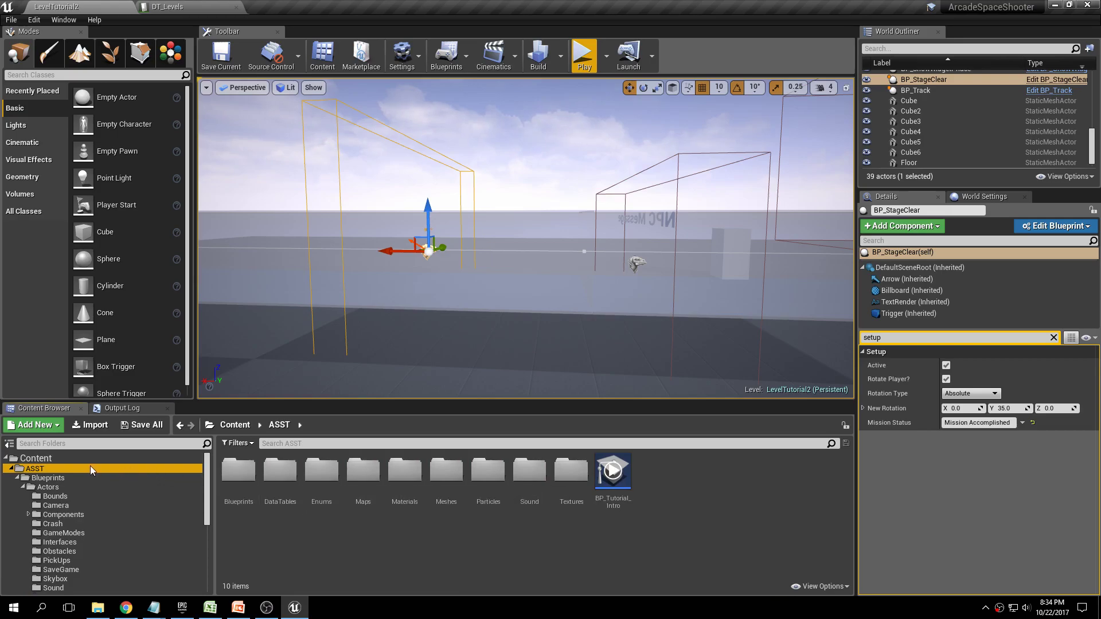
pyautogui.doubleClick(363, 472)
pyautogui.doubleClick(655, 476)
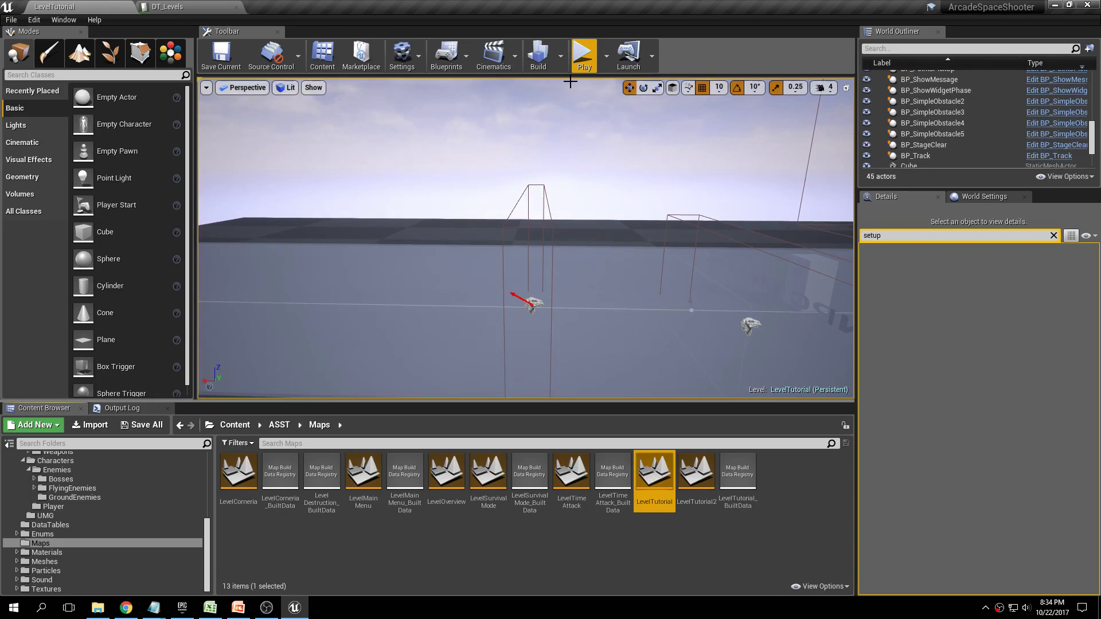
# Playtest from LevelTutorial through both Stage Clear triggers, stop the session and check the level links in DT_Levels.
pyautogui.click(583, 55)
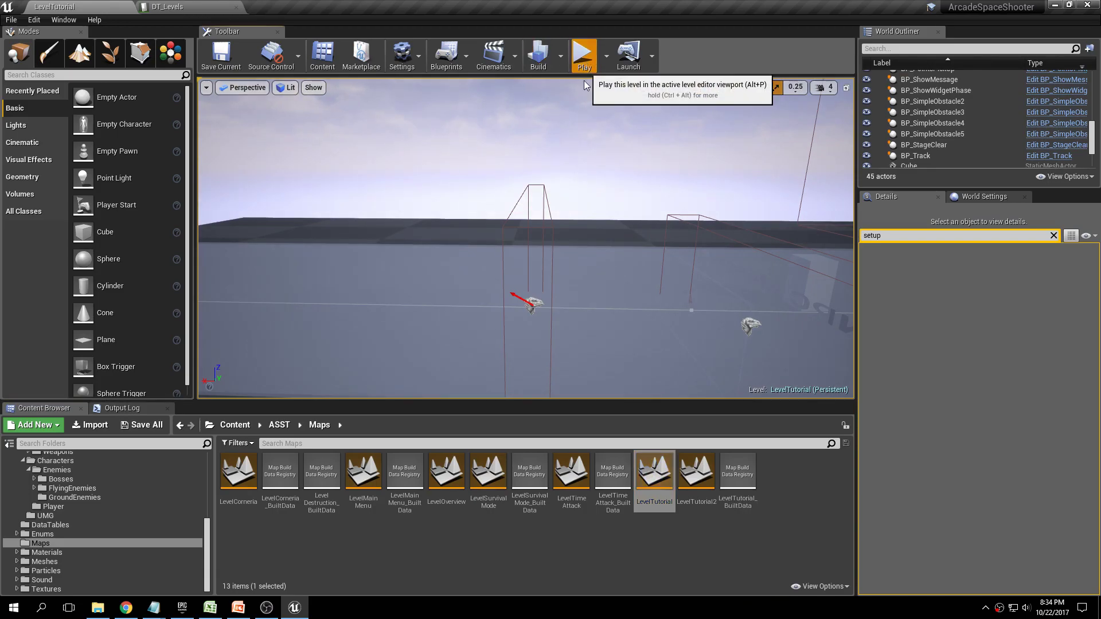
pyautogui.press('shift')
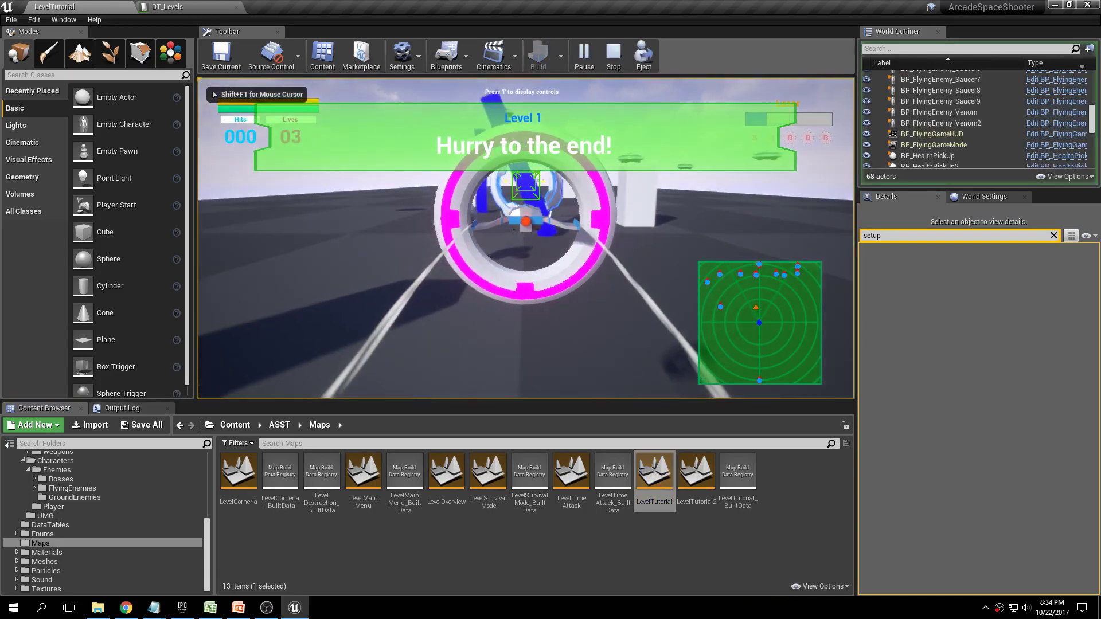
pyautogui.press('d')
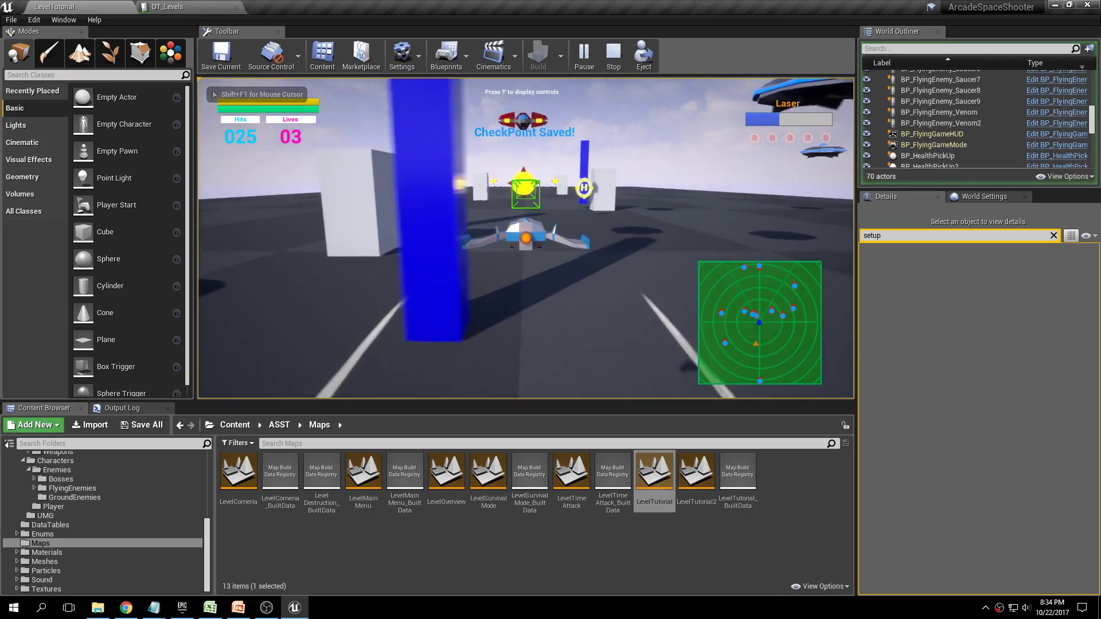
pyautogui.press('a')
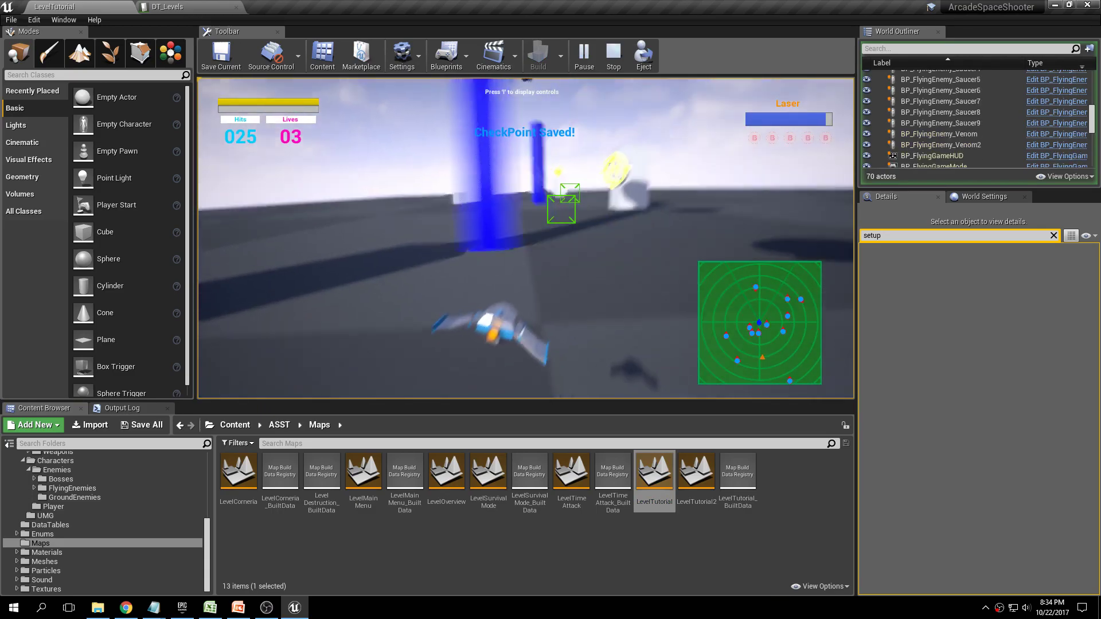
pyautogui.press('shift')
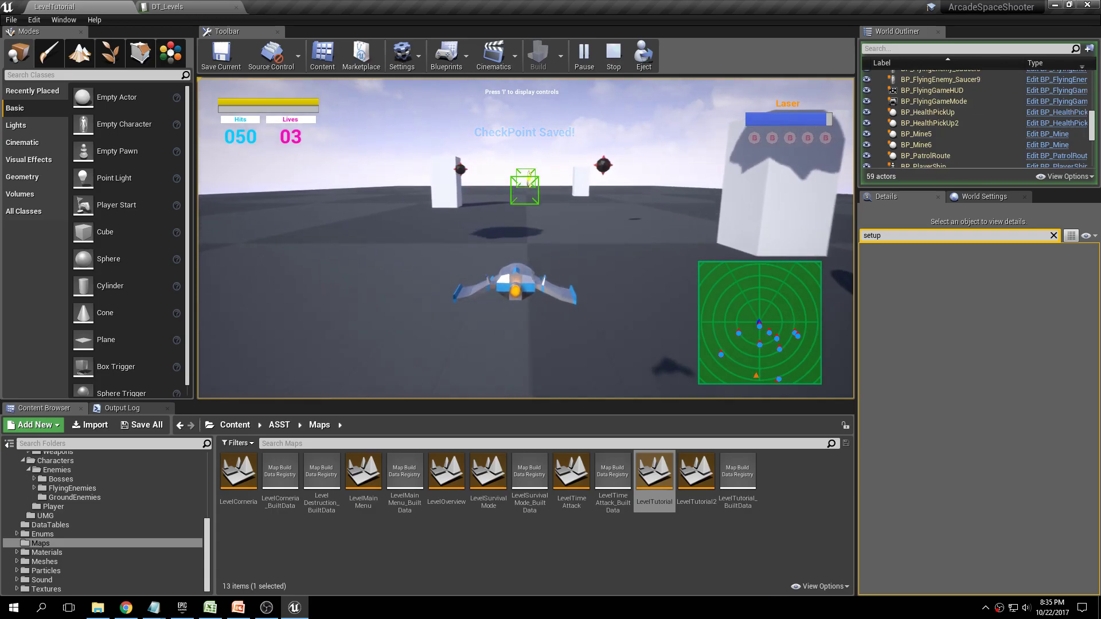
pyautogui.press('shift')
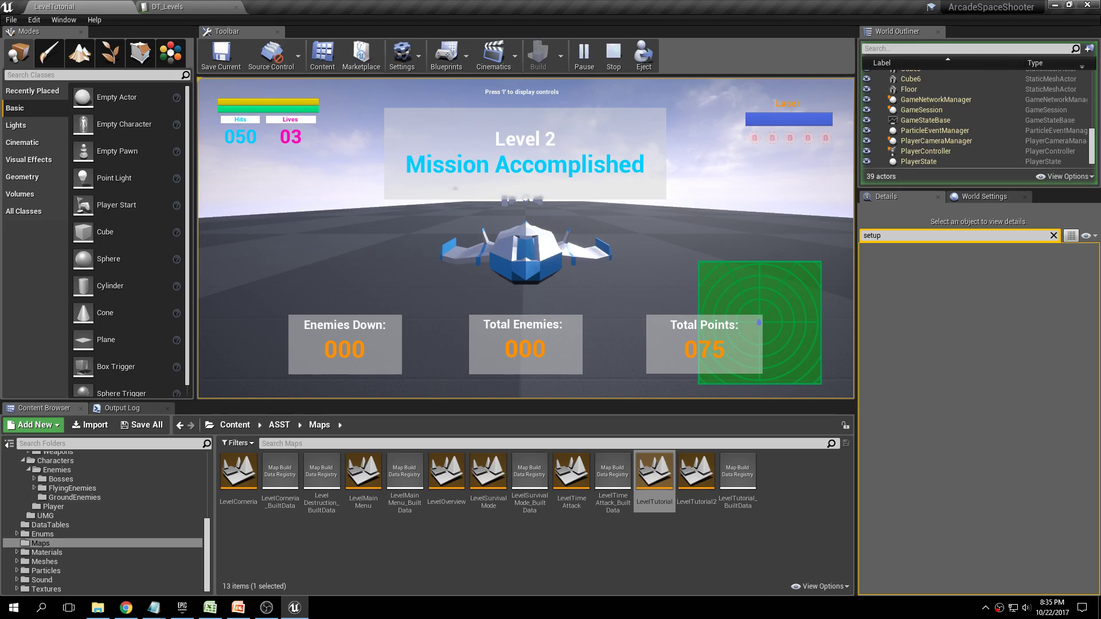
pyautogui.scroll(-1, 975, 121)
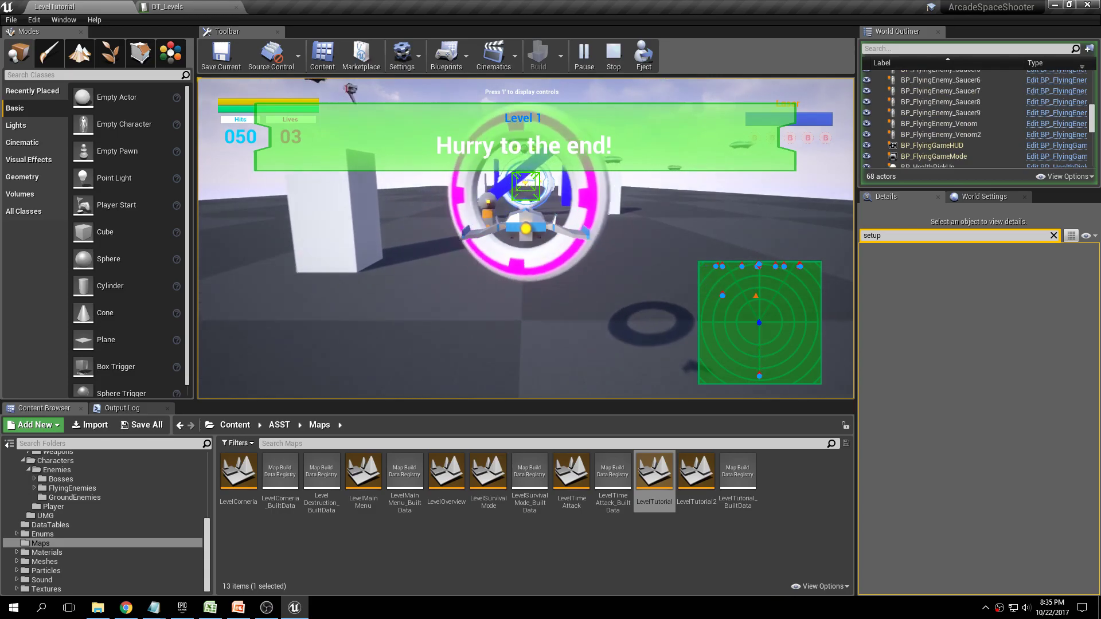
pyautogui.press('Escape')
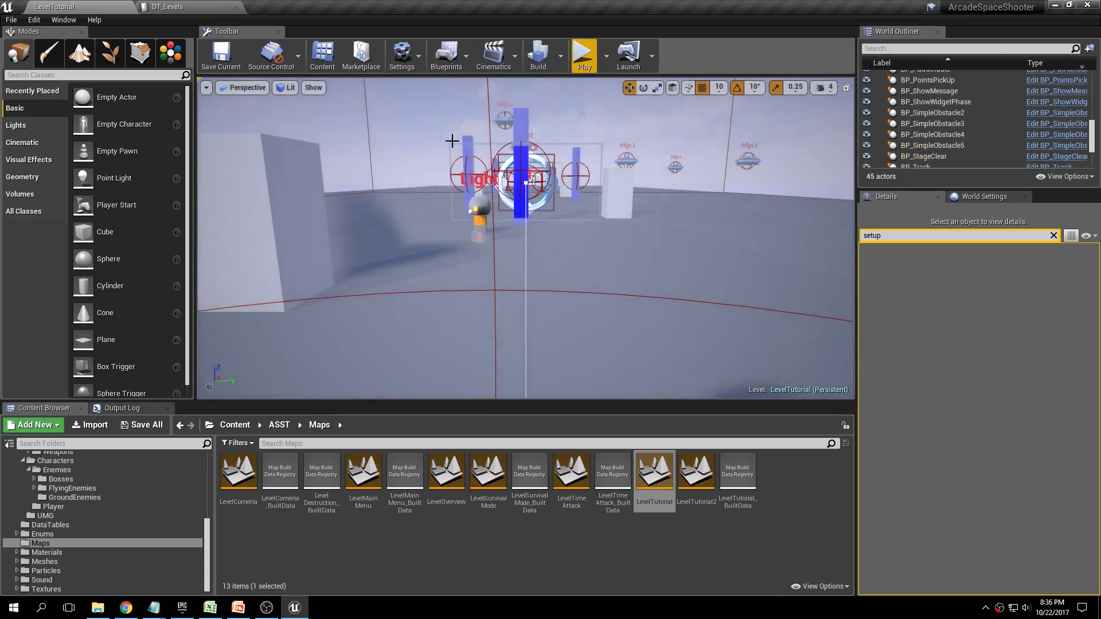
pyautogui.click(160, 7)
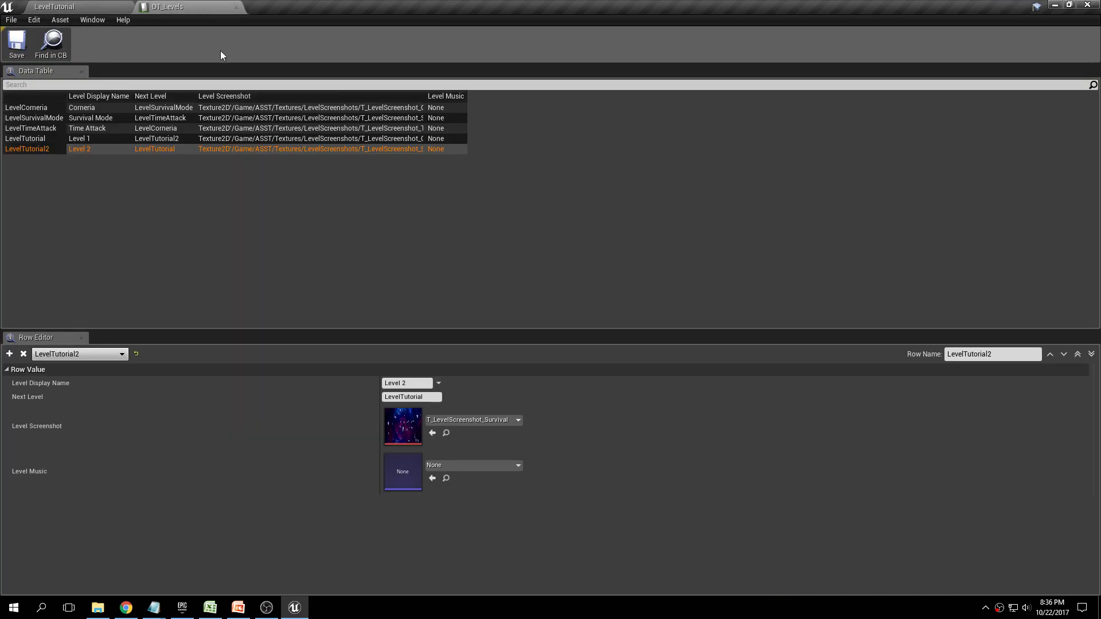
pyautogui.click(80, 7)
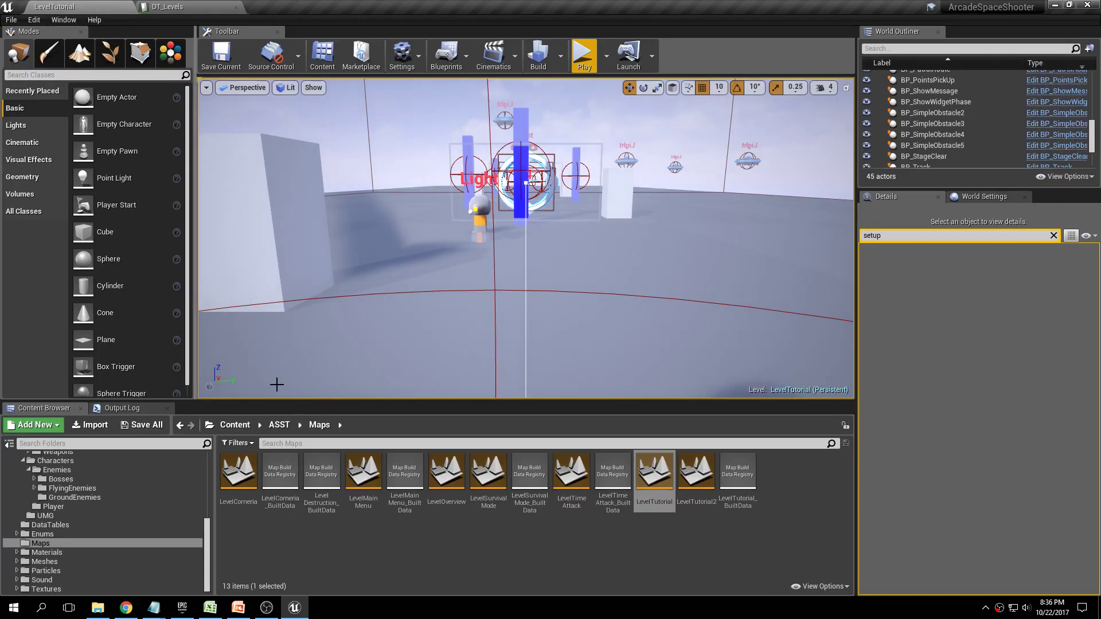
# Switch to PowerPoint and review the slide's bullets on the phase message, second test level and level linking.
pyautogui.click(238, 608)
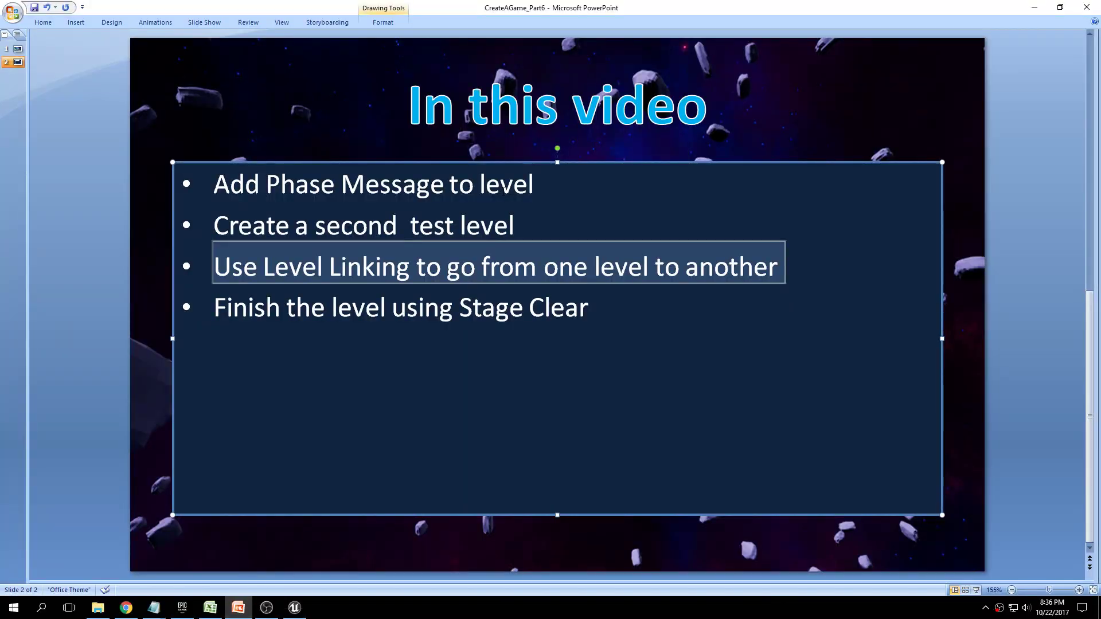
pyautogui.moveTo(539, 181); pyautogui.dragTo(241, 185)
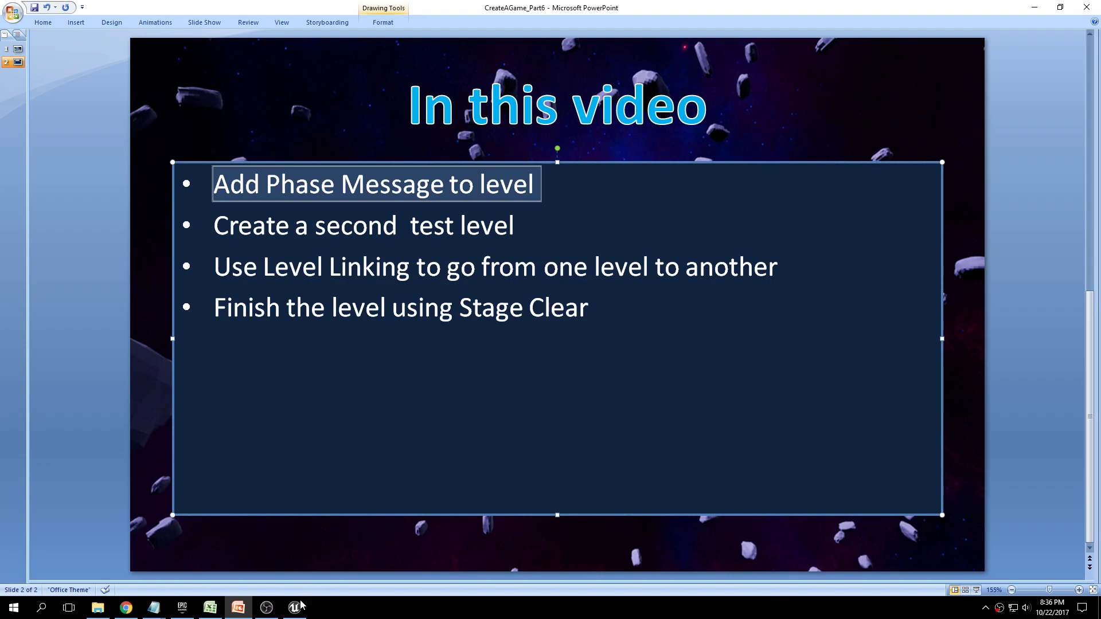
pyautogui.press('Down')
pyautogui.hotkey('shift', 'Home')
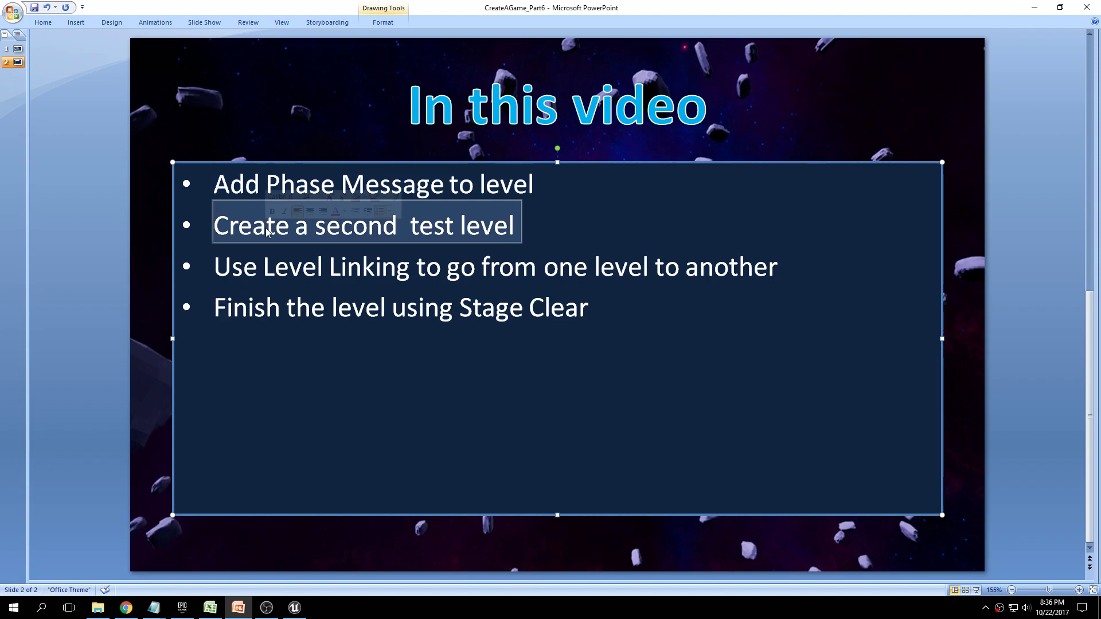
pyautogui.moveTo(782, 266); pyautogui.dragTo(232, 280)
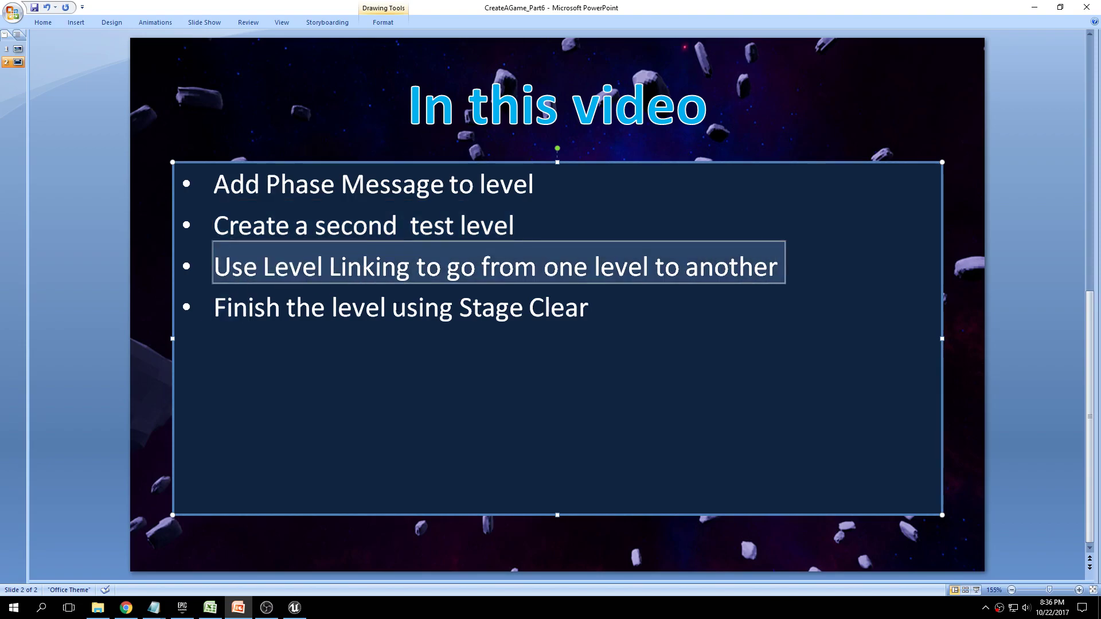
# Switch back to Unreal Editor and compare the LevelTutorial and LevelTutorial2 rows and their Next Level values in DT_Levels.
pyautogui.click(294, 608)
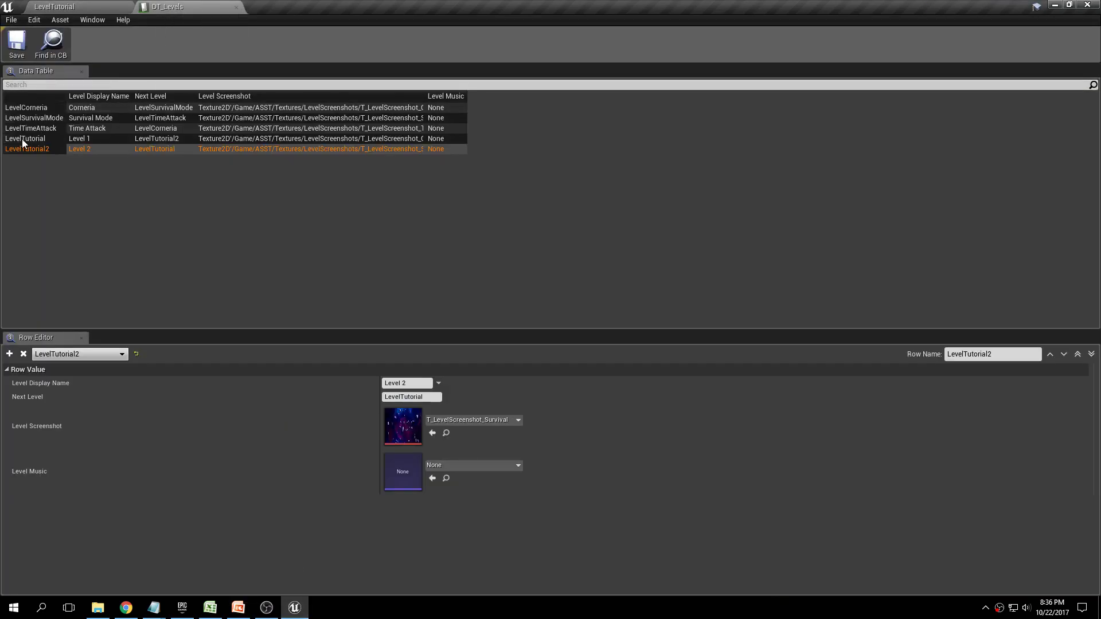
pyautogui.click(21, 140)
pyautogui.click(21, 150)
pyautogui.click(17, 140)
pyautogui.click(20, 149)
pyautogui.click(20, 140)
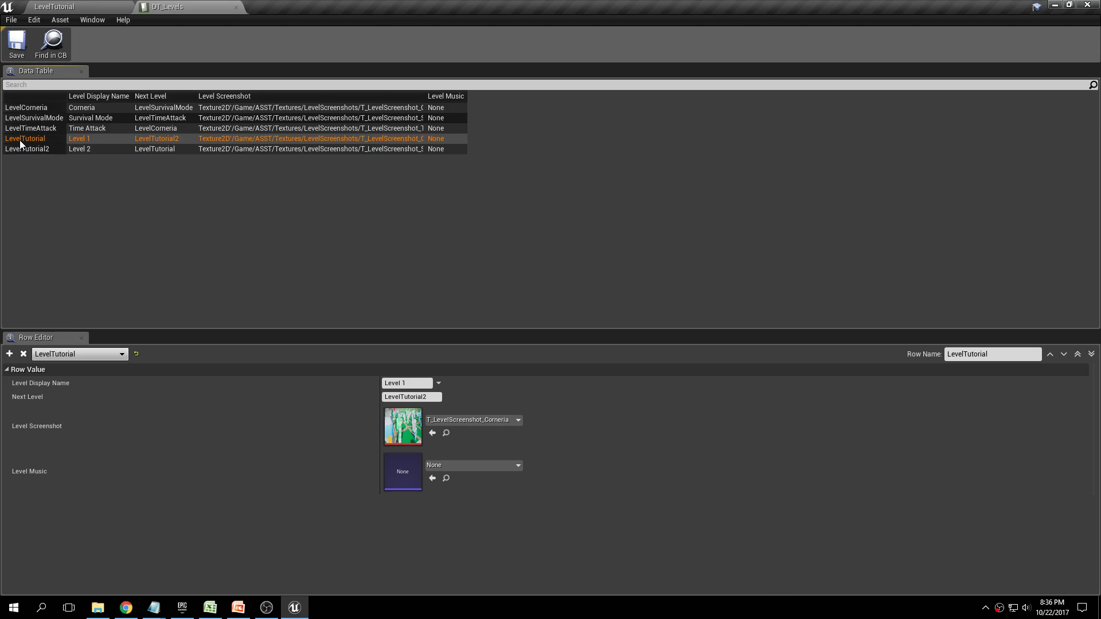
pyautogui.click(23, 149)
pyautogui.click(25, 139)
pyautogui.click(25, 149)
pyautogui.click(24, 139)
pyautogui.click(23, 150)
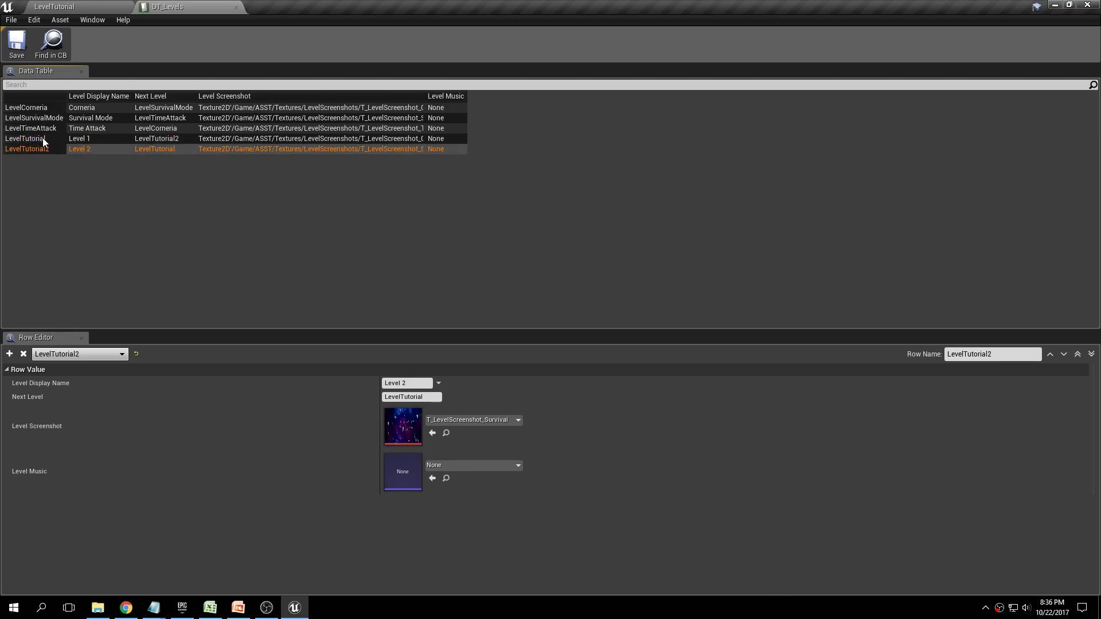
pyautogui.click(42, 139)
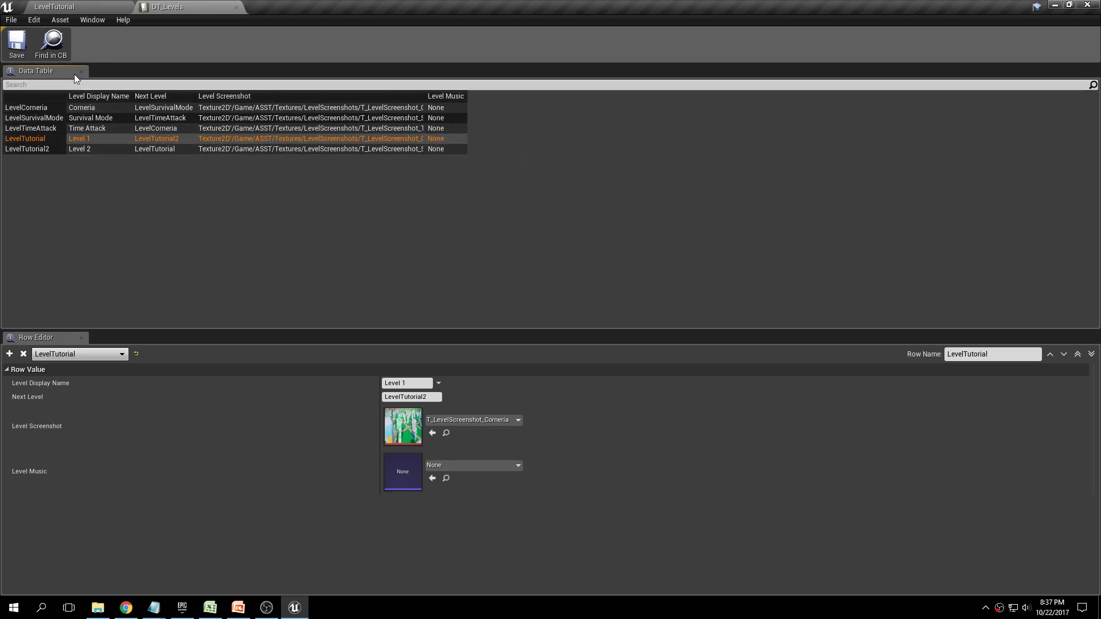
# Return to LevelTutorial, examine the BP_StageClear actor at the end of the track and clear the selection.
pyautogui.click(58, 8)
pyautogui.moveTo(619, 189)
pyautogui.mouseDown(button='right')
pyautogui.moveTo(609, 230)
pyautogui.moveTo(425, 207)
pyautogui.moveTo(631, 216)
pyautogui.moveTo(567, 179)
pyautogui.moveTo(562, 207)
pyautogui.moveTo(623, 198)
pyautogui.mouseUp(button='right')
pyautogui.click(528, 194)
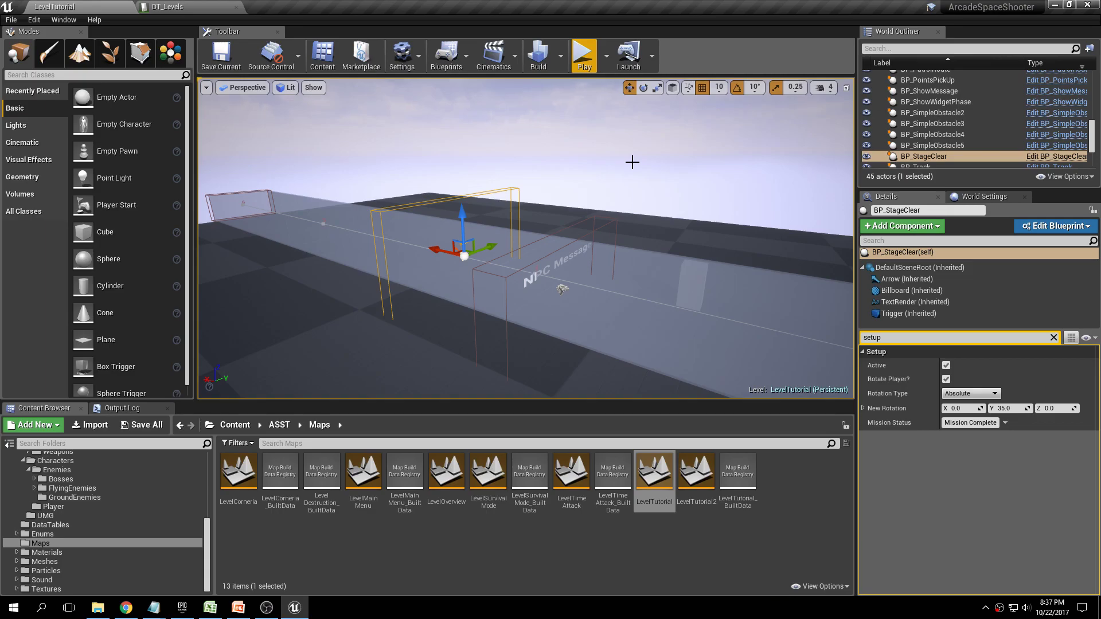
pyautogui.moveTo(626, 141)
pyautogui.mouseDown(button='right')
pyautogui.moveTo(837, 158)
pyautogui.moveTo(849, 146)
pyautogui.moveTo(803, 117)
pyautogui.moveTo(717, 120)
pyautogui.moveTo(627, 140)
pyautogui.mouseUp(button='right')
pyautogui.click(626, 140)
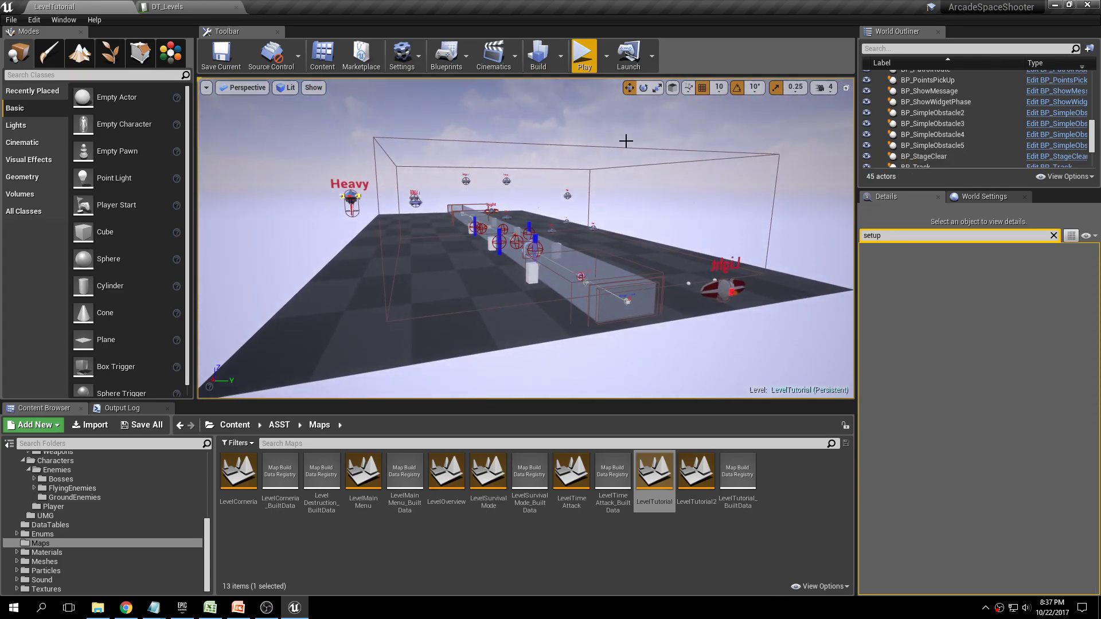